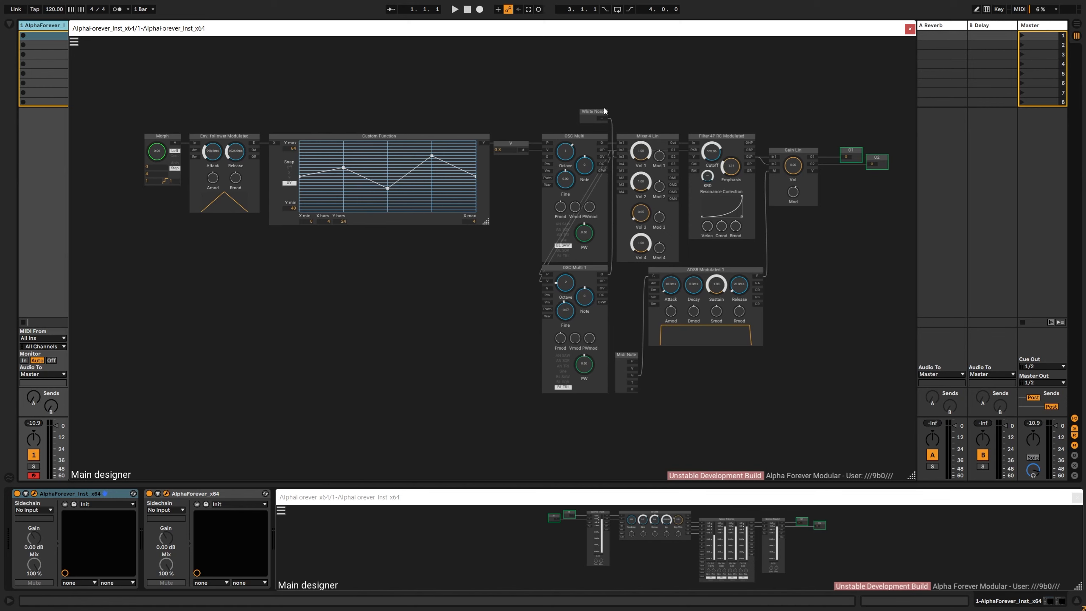
pyautogui.moveTo(533, 92); pyautogui.dragTo(616, 457)
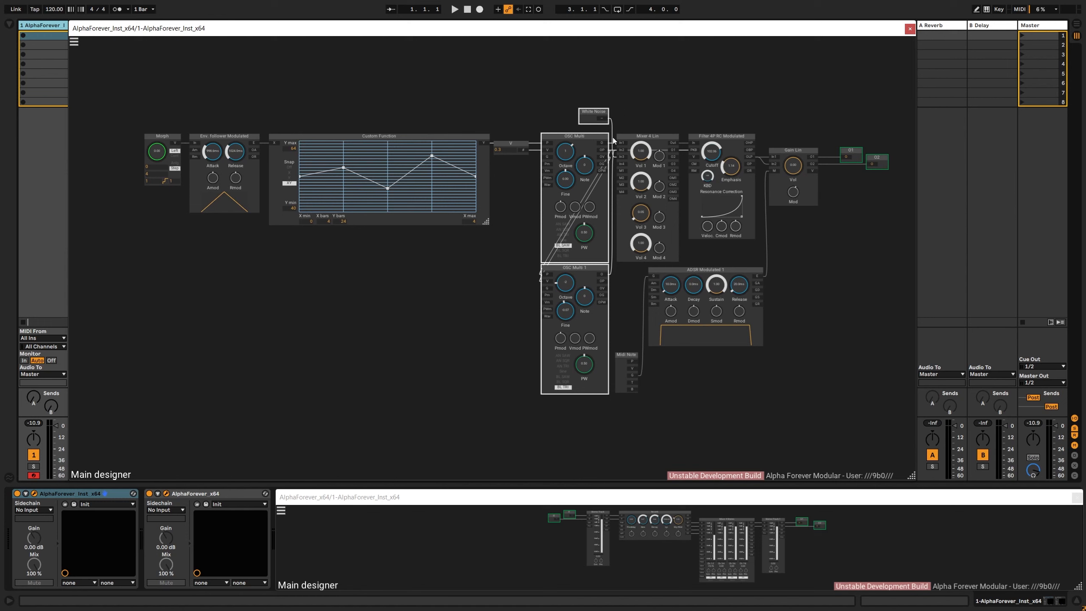
pyautogui.click(655, 142)
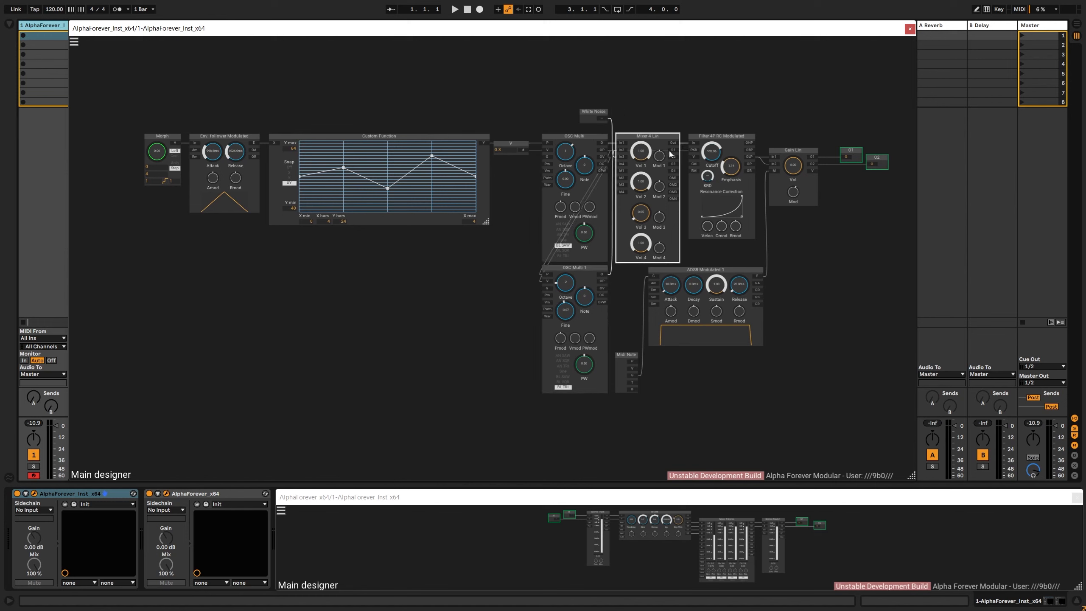
pyautogui.click(731, 137)
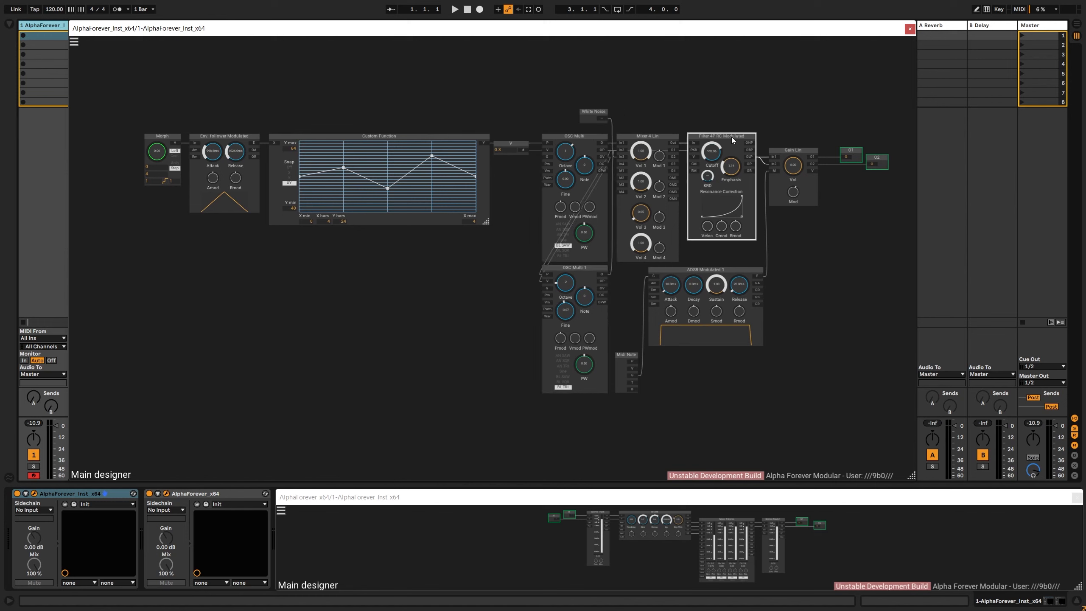
pyautogui.click(713, 114)
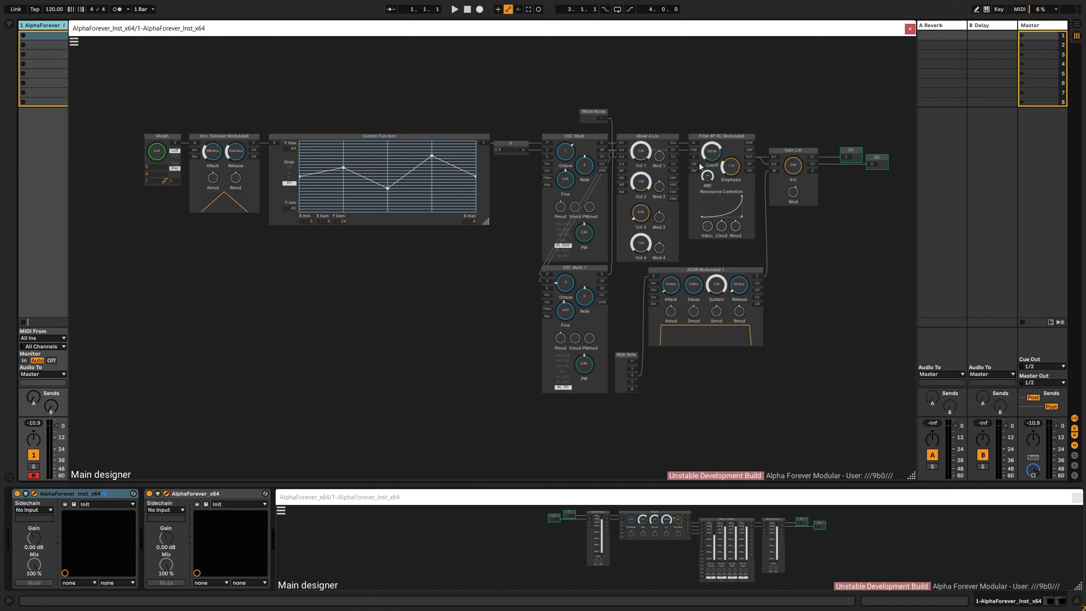
# Move the Midi Note module up beside the ADSR Modulated 1 module
pyautogui.moveTo(631, 376); pyautogui.dragTo(635, 312)
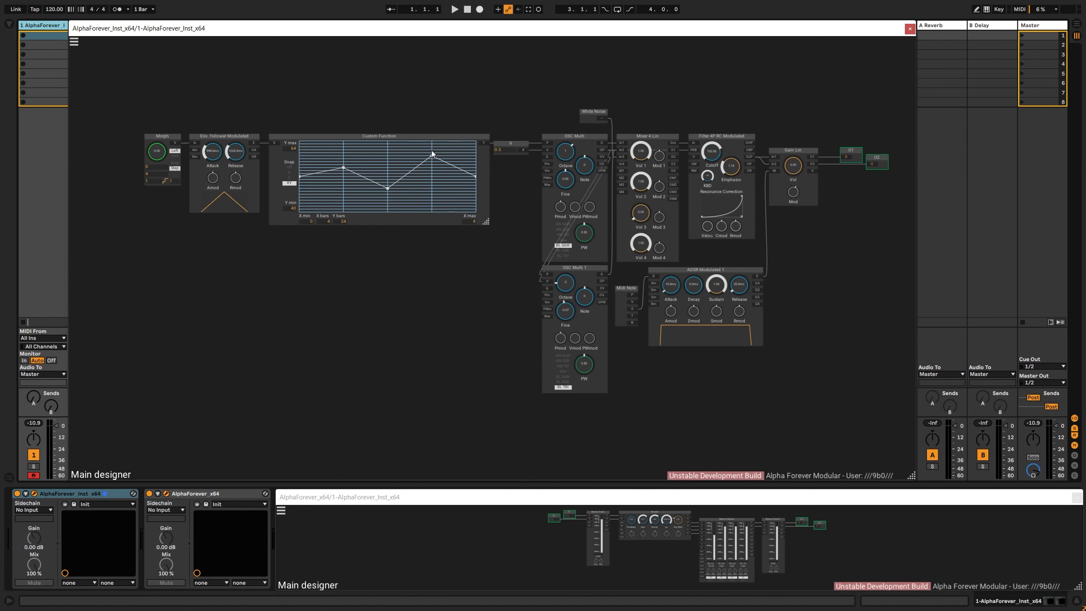
# Audition the Custom Function pitch curve by sweeping the Morph knob up and returning it to 0.00
pyautogui.scroll(5, 355, 128)
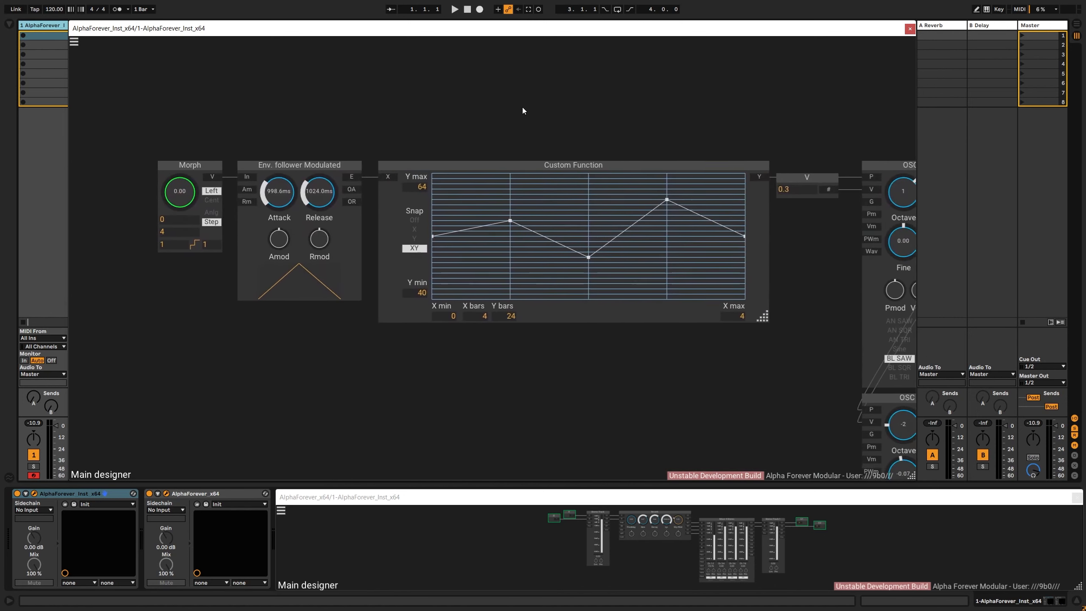
pyautogui.hscroll(3, 522, 110)
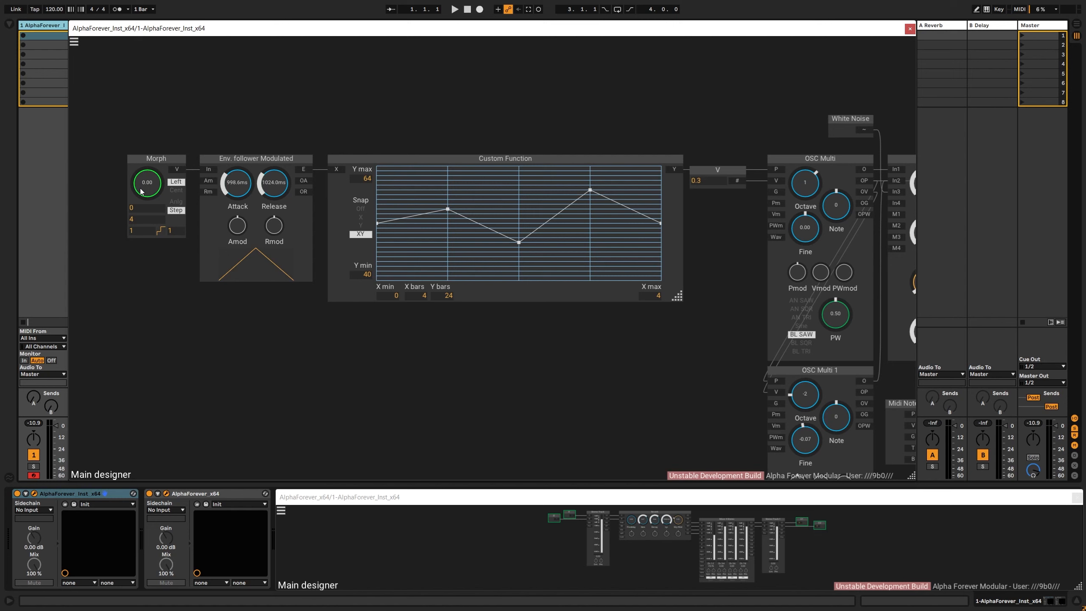
pyautogui.scroll(1, 141, 191)
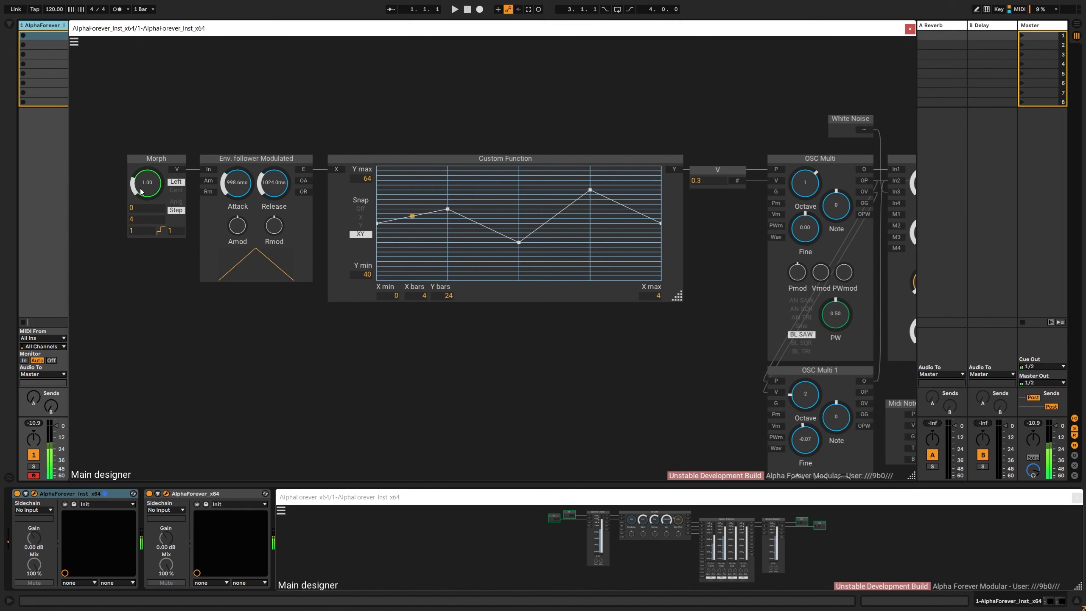
pyautogui.scroll(1, 141, 192)
pyautogui.scroll(-2, 142, 191)
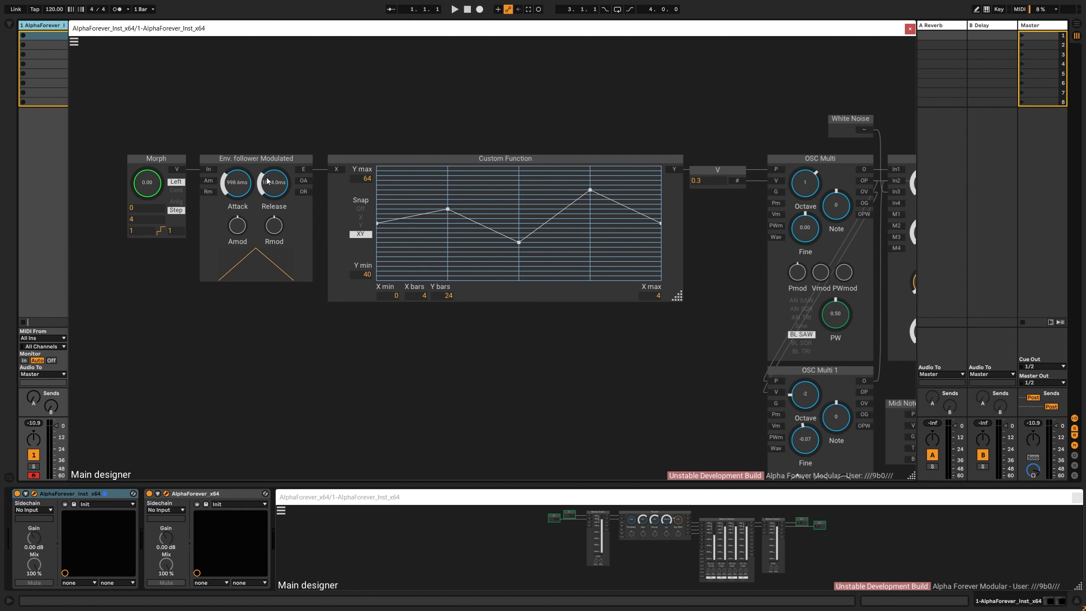
# Move Custom Function 1 and Custom Function 2 up so they stack directly beneath the original Custom Function
pyautogui.scroll(-2, 557, 99)
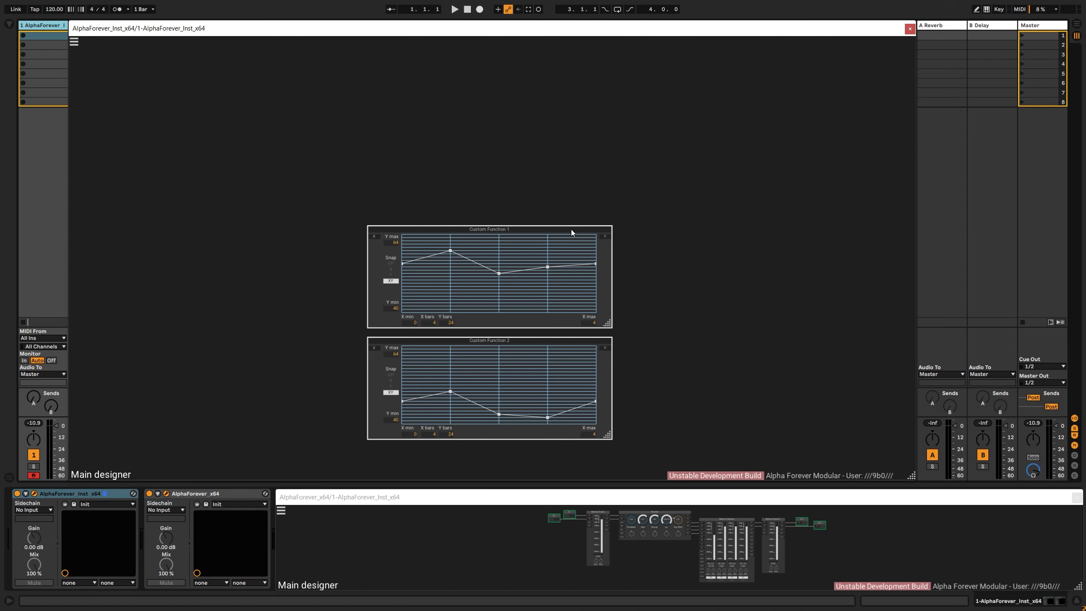
pyautogui.moveTo(571, 230); pyautogui.dragTo(572, 57)
pyautogui.moveTo(684, 127); pyautogui.dragTo(708, 301)
pyautogui.scroll(-3, 698, 263)
pyautogui.scroll(-2, 698, 267)
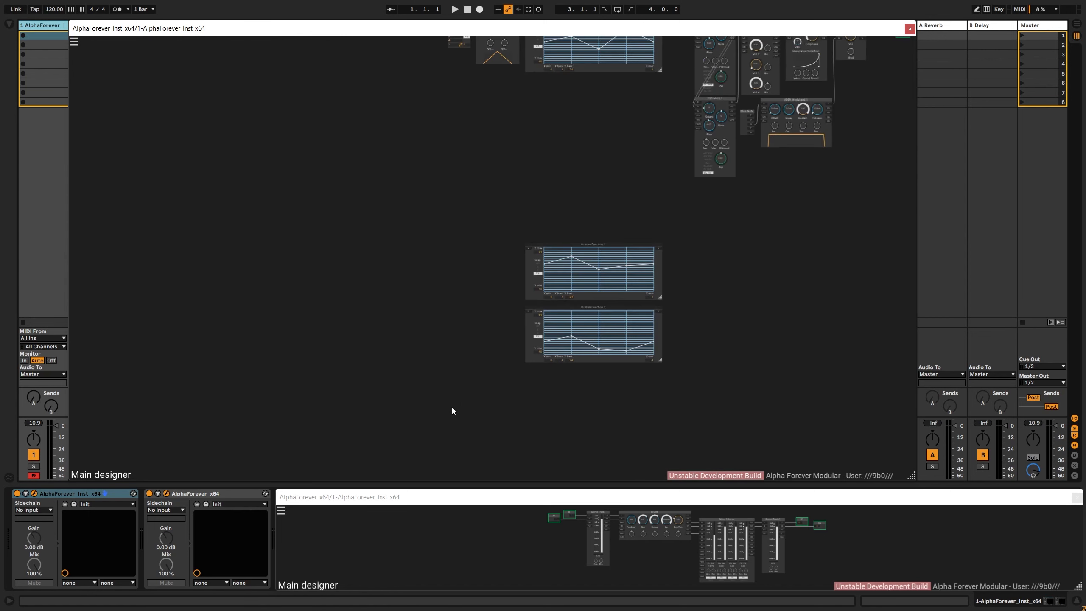
pyautogui.moveTo(451, 410); pyautogui.dragTo(776, 185)
pyautogui.moveTo(641, 250); pyautogui.dragTo(640, 82)
pyautogui.scroll(5, 639, 171)
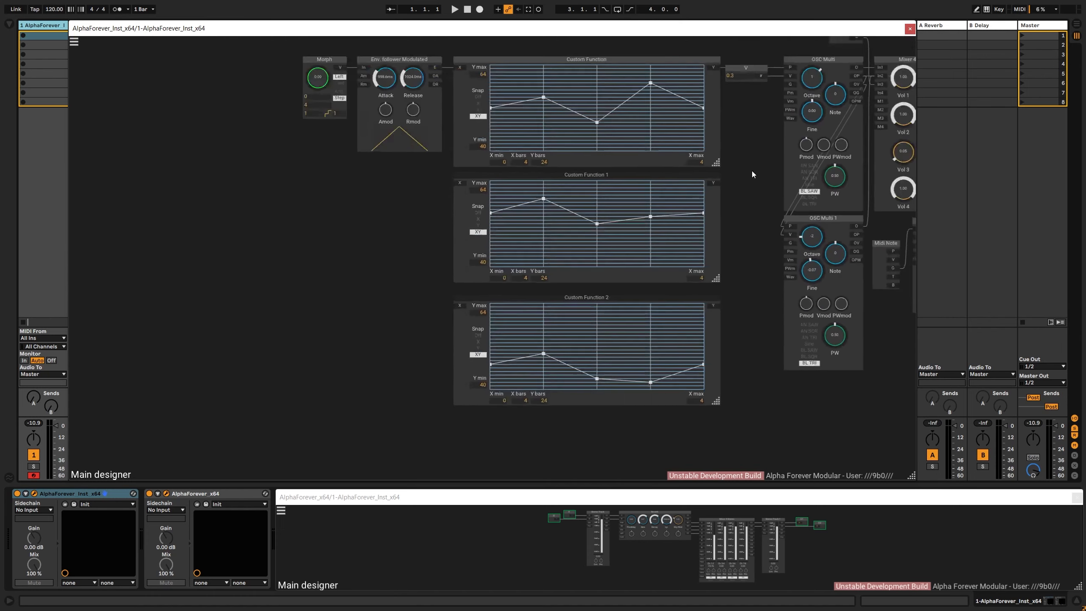
# Add a Switch 8 module between the Custom Function and the V constant
pyautogui.scroll(2, 752, 170)
pyautogui.moveTo(587, 60); pyautogui.dragTo(462, 59)
pyautogui.rightClick(576, 124)
pyautogui.write('sw')
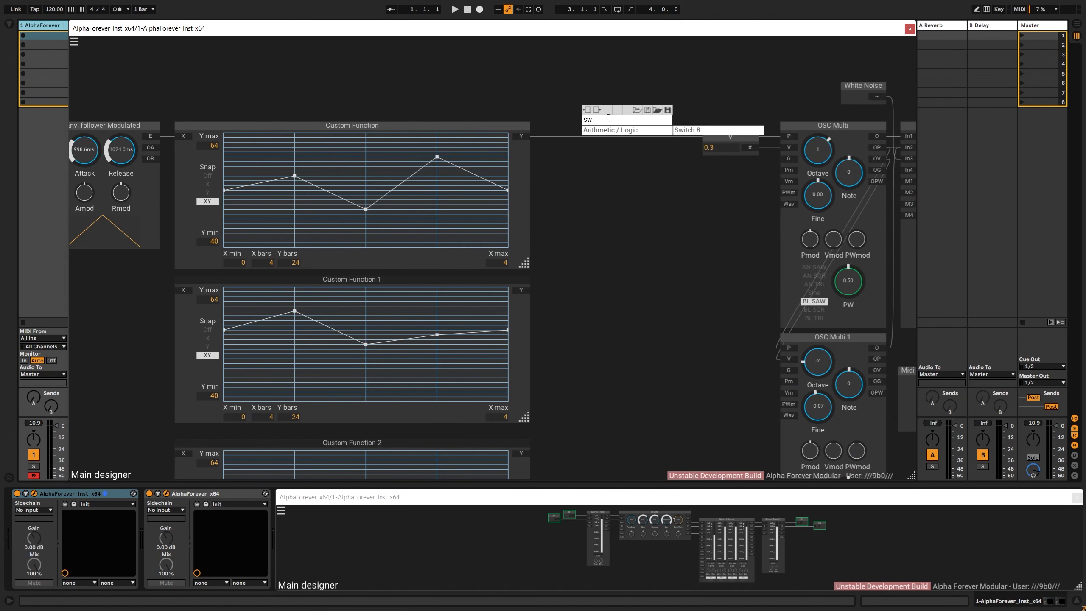
pyautogui.click(686, 131)
pyautogui.scroll(2, 552, 112)
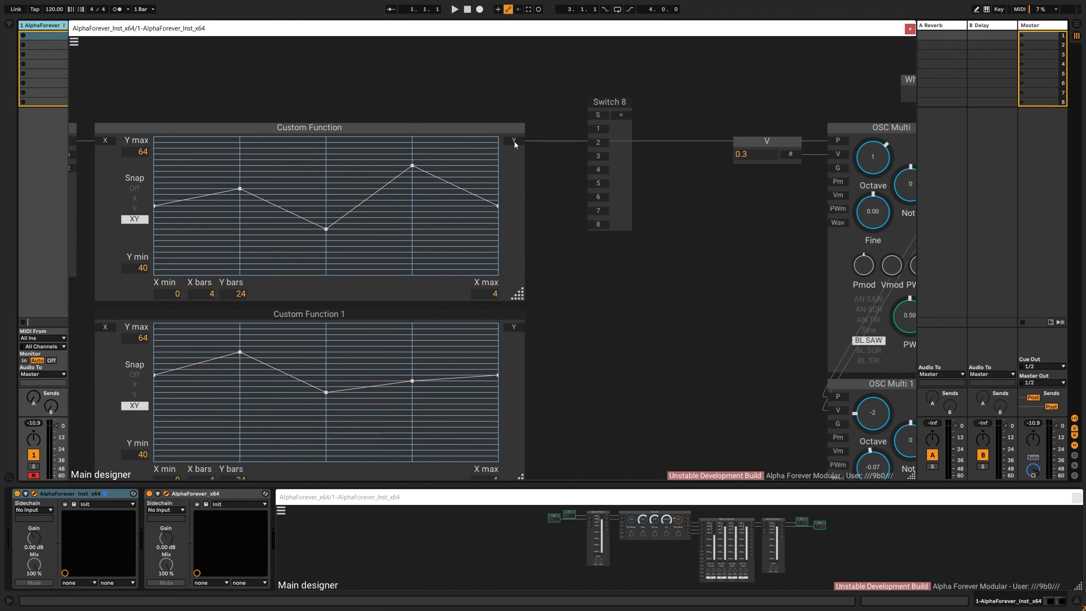
# Wire the three Custom Function outputs into Switch 8 inputs 1, 2 and 3, and the switch output into OSC Multi's P input
pyautogui.moveTo(514, 141); pyautogui.dragTo(838, 141)
pyautogui.moveTo(513, 327); pyautogui.dragTo(598, 142)
pyautogui.scroll(-3, 596, 171)
pyautogui.moveTo(683, 381); pyautogui.dragTo(708, 160)
# Insert a Con module after the envelope follower and connect its output to the X inputs of all three Custom Functions
pyautogui.rightClick(393, 154)
pyautogui.write('con')
pyautogui.click(502, 161)
pyautogui.moveTo(405, 143); pyautogui.dragTo(429, 258)
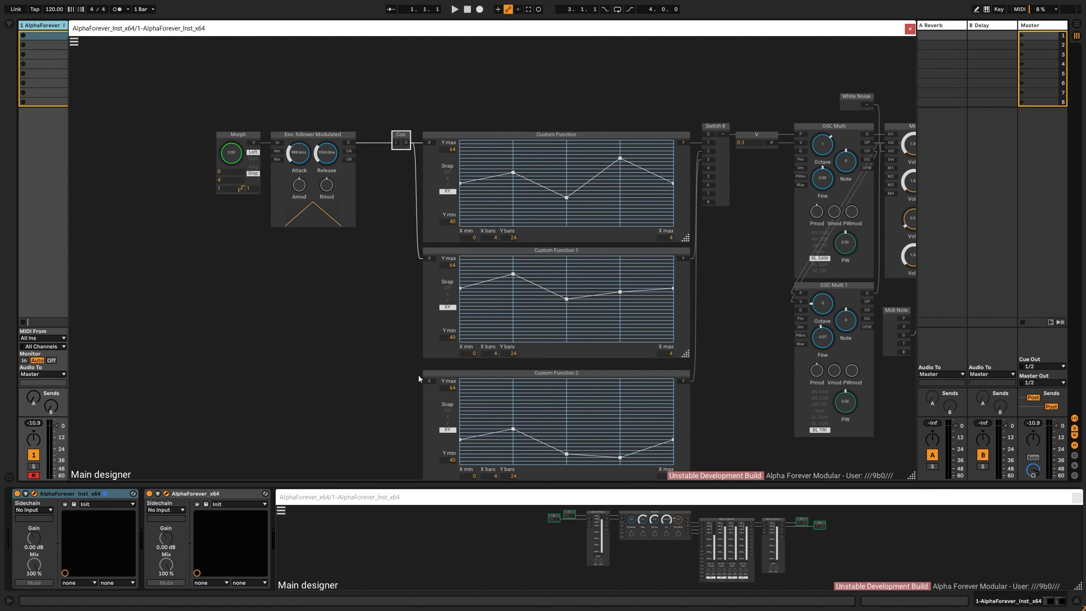
pyautogui.moveTo(409, 370); pyautogui.dragTo(406, 143)
pyautogui.click(558, 88)
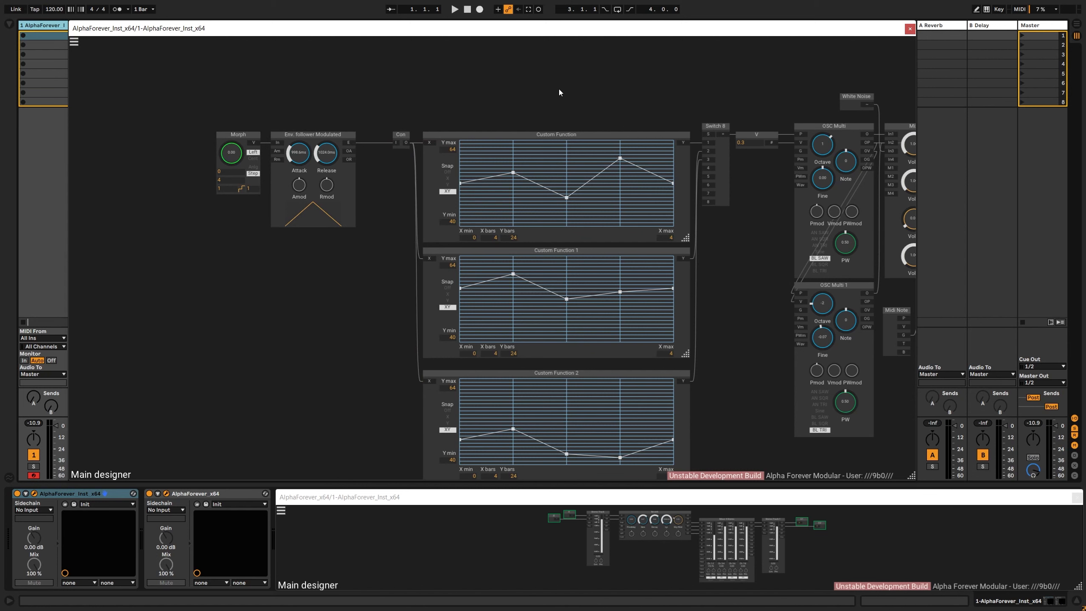
# Add a Unison module and place it above the Custom Function module
pyautogui.moveTo(573, 80); pyautogui.dragTo(555, 117)
pyautogui.rightClick(434, 70)
pyautogui.write('im')
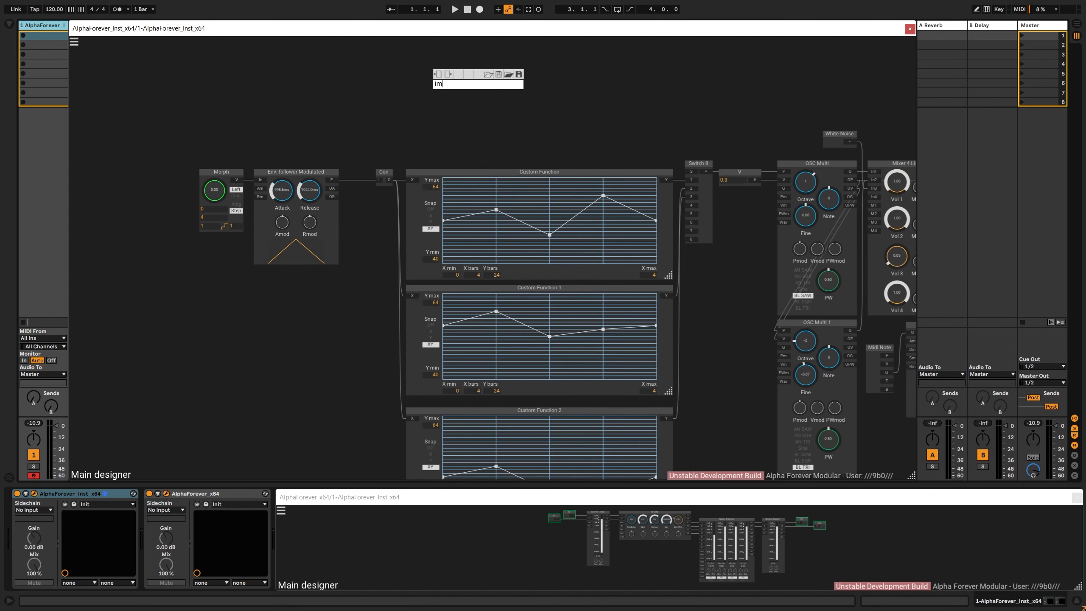
pyautogui.press('BackSpace')
pyautogui.press('BackSpace')
pyautogui.write('uni')
pyautogui.click(540, 95)
pyautogui.scroll(3, 554, 102)
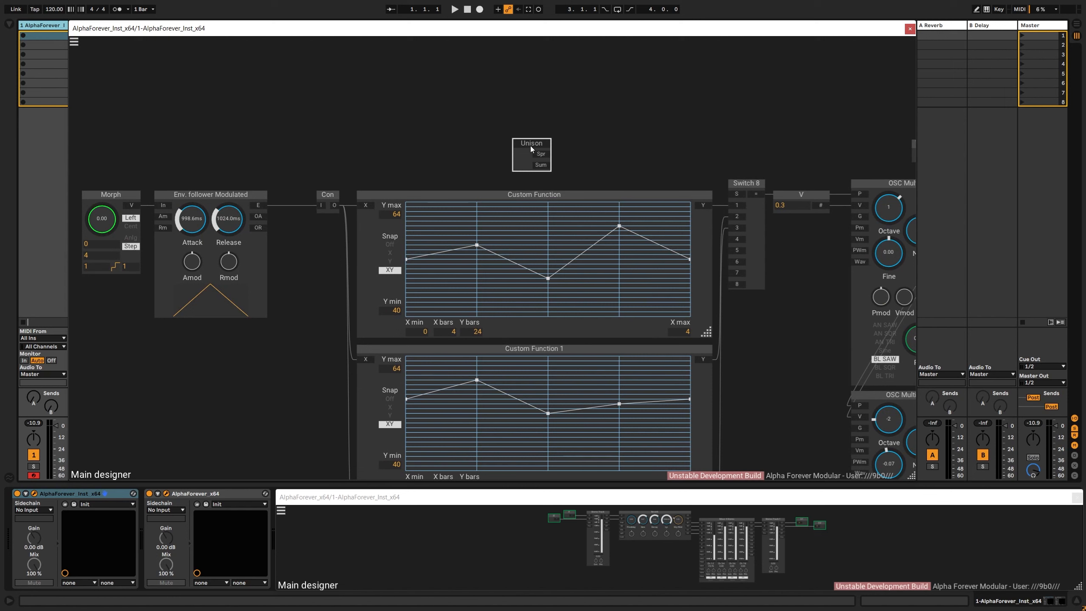
pyautogui.click(535, 153)
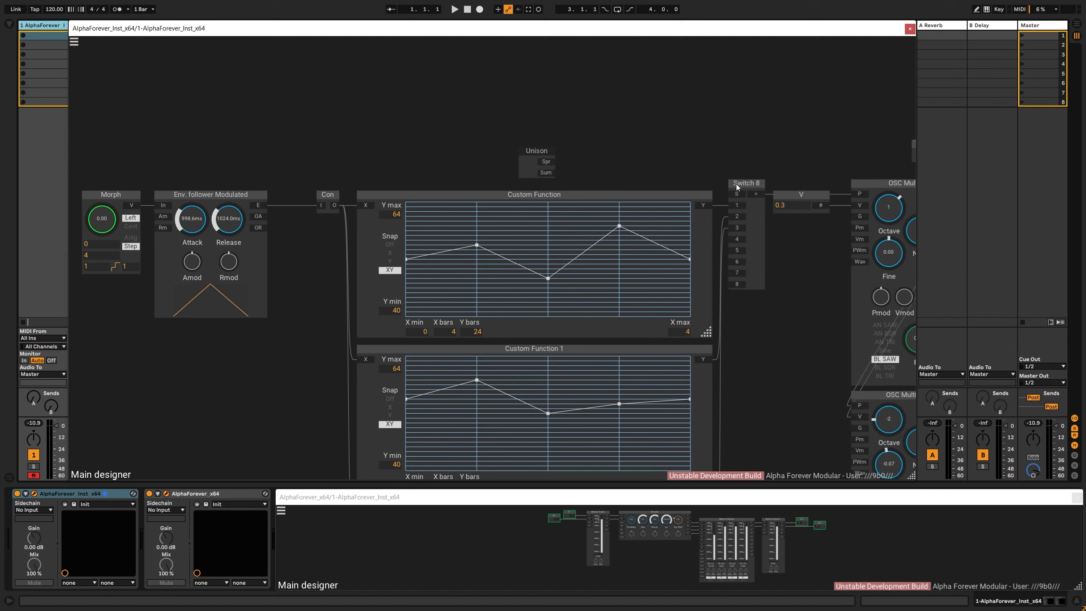
# Add a Designer module beside Unison and rename it switchCTRL
pyautogui.rightClick(599, 155)
pyautogui.write('des')
pyautogui.click(715, 166)
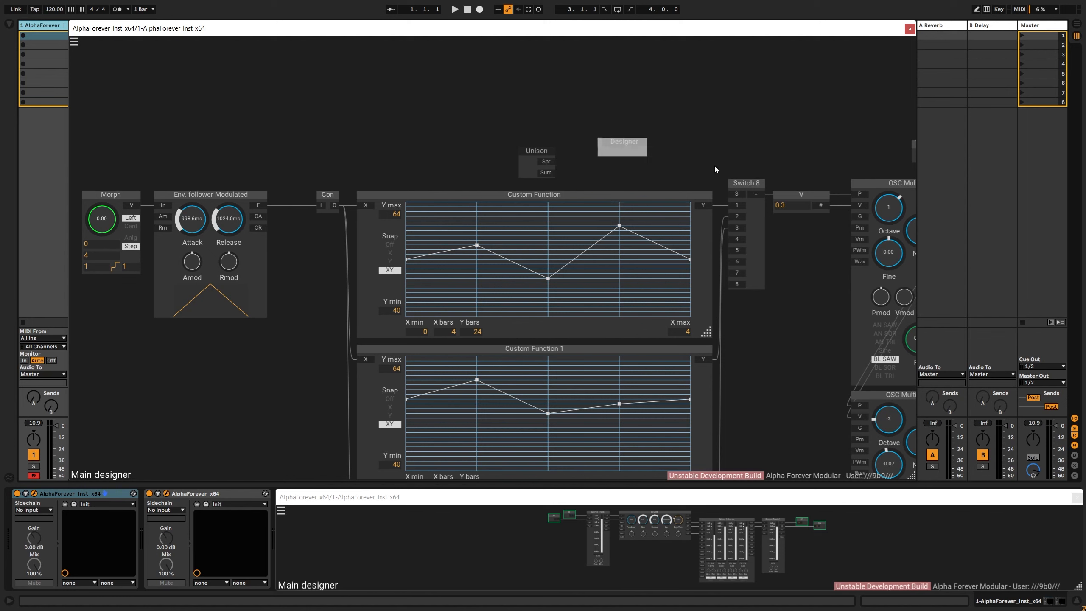
pyautogui.doubleClick(640, 143)
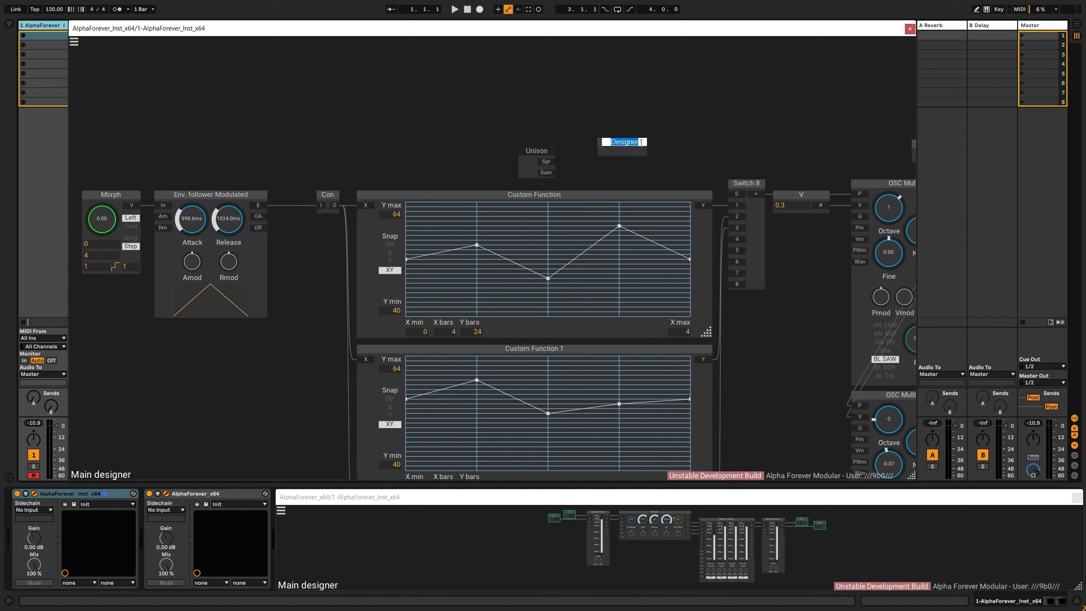
pyautogui.write('switchCTRL')
pyautogui.click(629, 113)
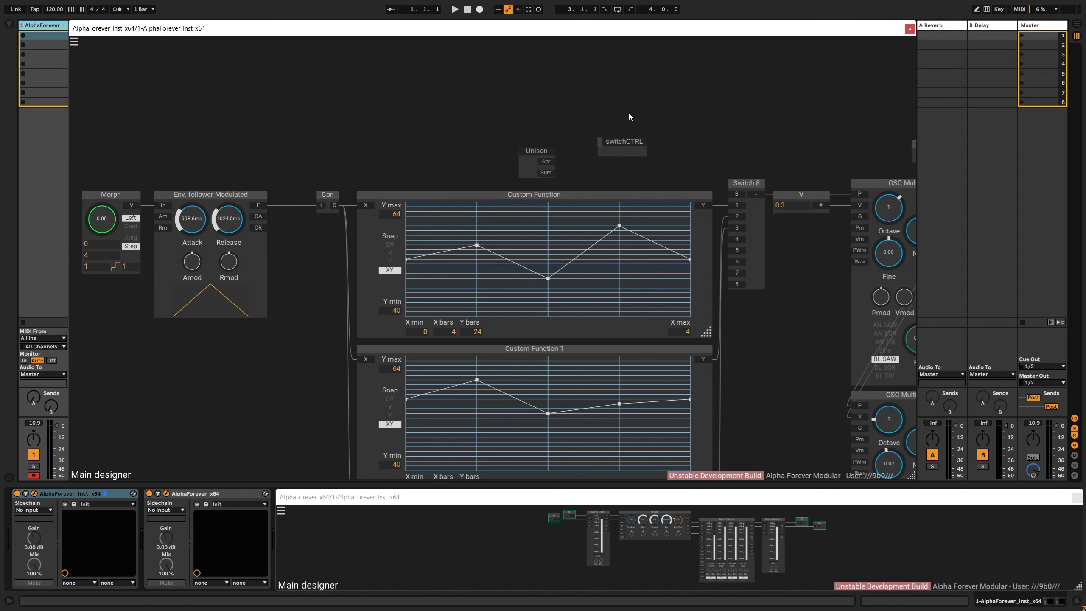
# Inside the switchCTRL designer, create two In modules named Spr and Sum
pyautogui.doubleClick(623, 151)
pyautogui.rightClick(383, 184)
pyautogui.click(449, 201)
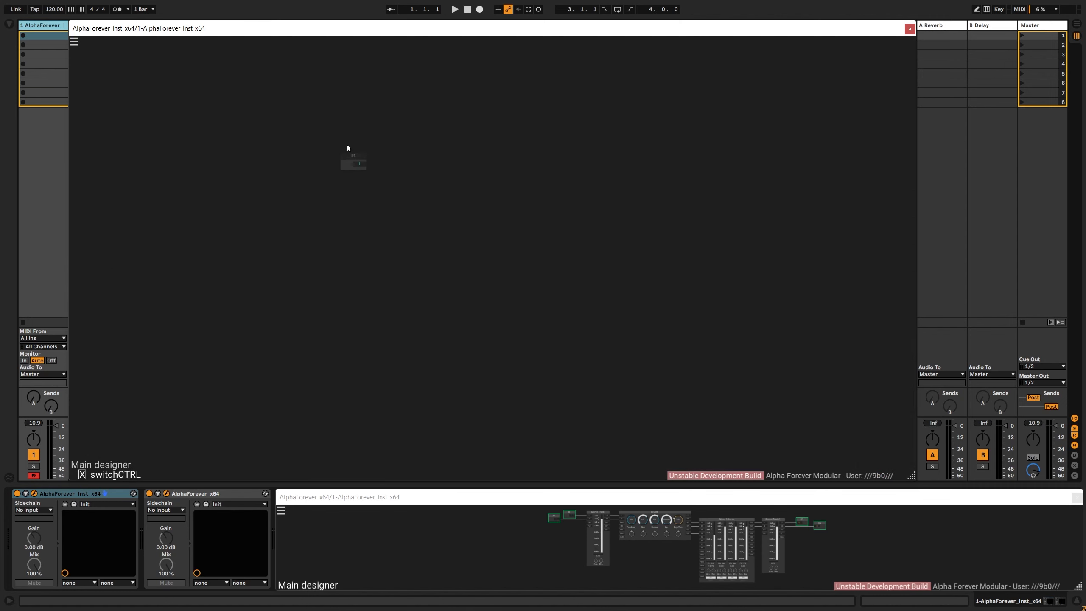
pyautogui.write('Spr')
pyautogui.hotkey('ctrl', 'v')
pyautogui.doubleClick(354, 201)
pyautogui.write('Sum')
pyautogui.click(575, 204)
# Line up the Spr and Sum inputs in a vertical column, with Spr above Sum
pyautogui.moveTo(370, 135); pyautogui.dragTo(291, 261)
pyautogui.press('l')
pyautogui.click(379, 167)
pyautogui.click(354, 155)
pyautogui.moveTo(353, 155); pyautogui.dragTo(435, 268)
pyautogui.click(456, 204)
pyautogui.scroll(3, 425, 226)
pyautogui.scroll(3, 435, 269)
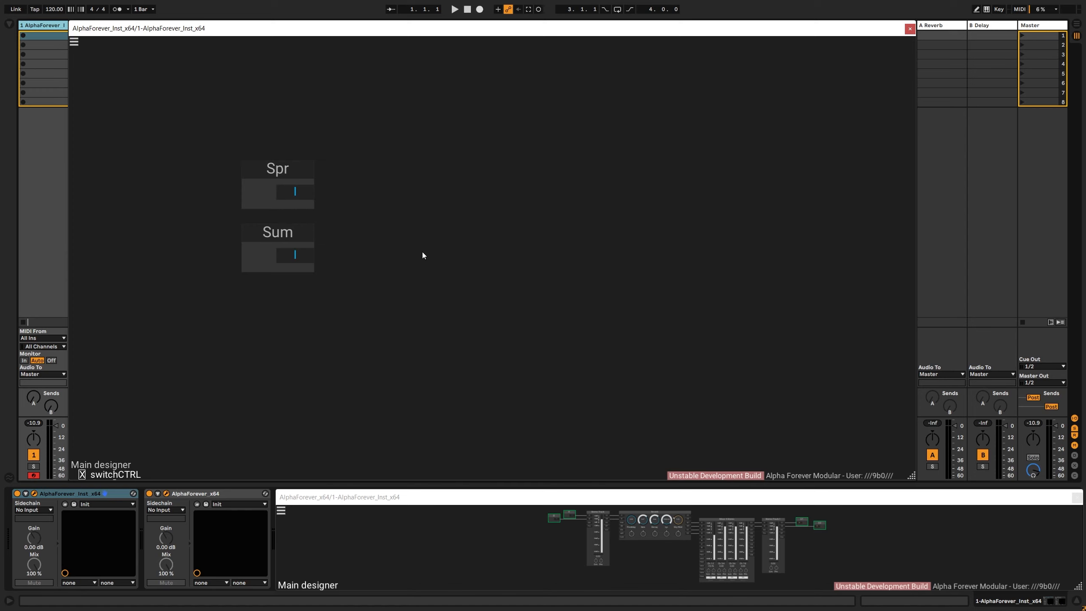
# Feed Sum into input A of a Mul module and set its B constant to 0.5
pyautogui.moveTo(295, 255); pyautogui.dragTo(481, 255)
pyautogui.doubleClick(380, 279)
pyautogui.write('0.5')
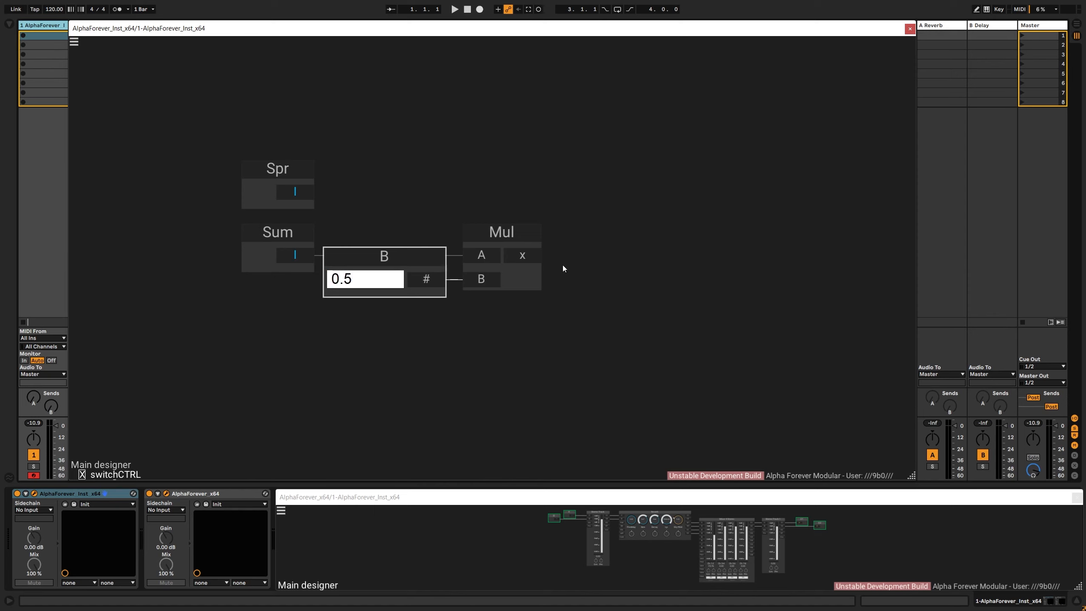
# Add a Sub module fed by the Mul output, with a constant of 1 on its B input
pyautogui.moveTo(651, 246); pyautogui.dragTo(526, 257)
pyautogui.rightClick(480, 257)
pyautogui.write('sub')
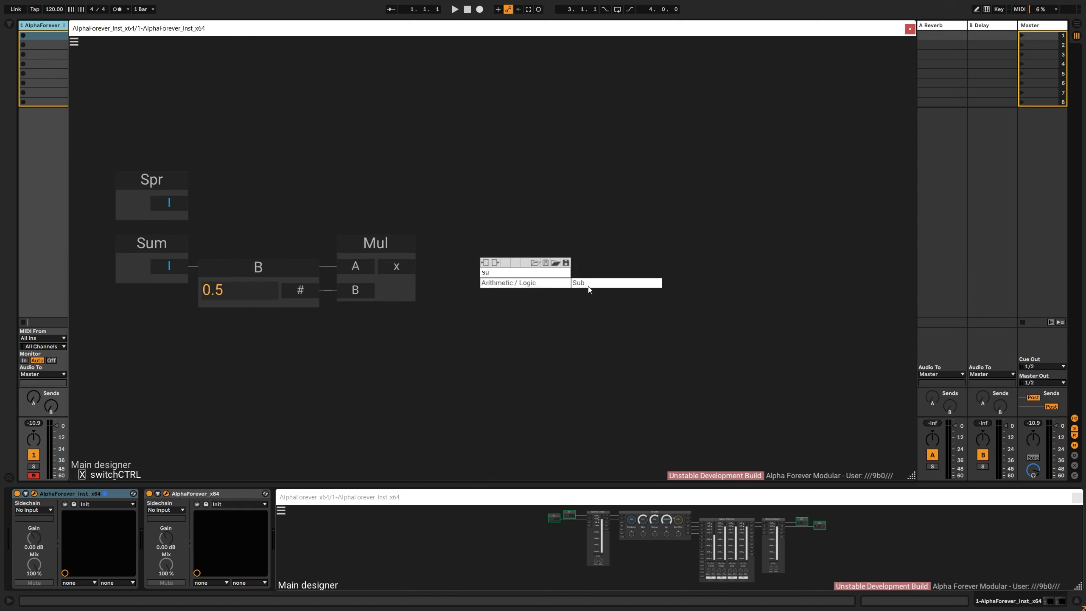
pyautogui.click(588, 286)
pyautogui.moveTo(407, 264); pyautogui.dragTo(632, 244)
pyautogui.rightClick(638, 291)
# Add a Designer module named Round after the Sub module
pyautogui.moveTo(728, 244); pyautogui.dragTo(561, 257)
pyautogui.rightClick(562, 257)
pyautogui.write('round')
pyautogui.click(618, 316)
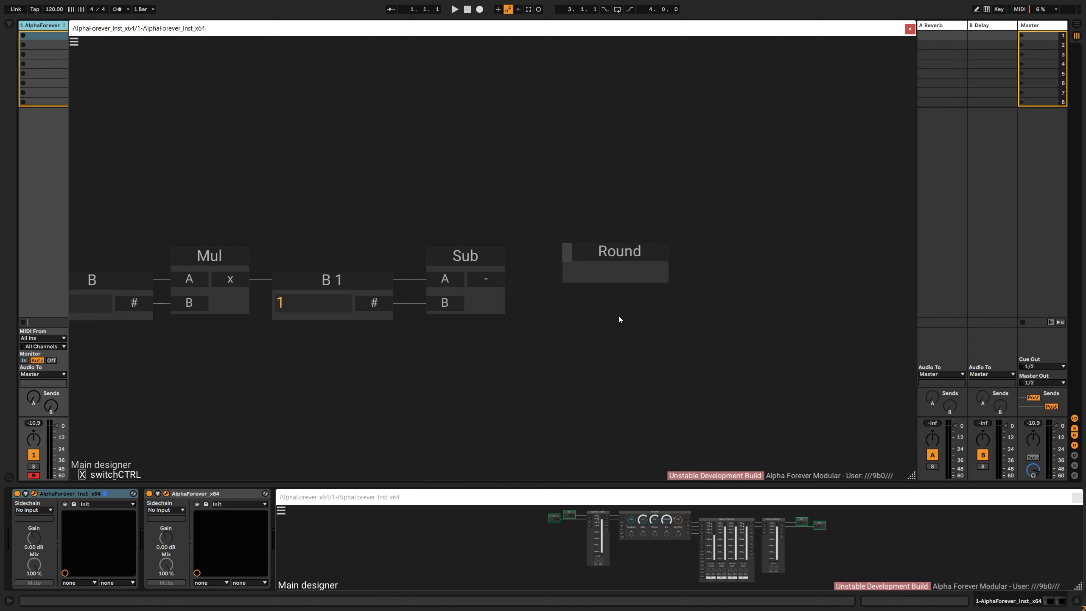
# Inside Round, chain an In module into an Add module with constant 0.5, followed by a Trunc module
pyautogui.doubleClick(616, 274)
pyautogui.rightClick(268, 193)
pyautogui.moveTo(300, 236)
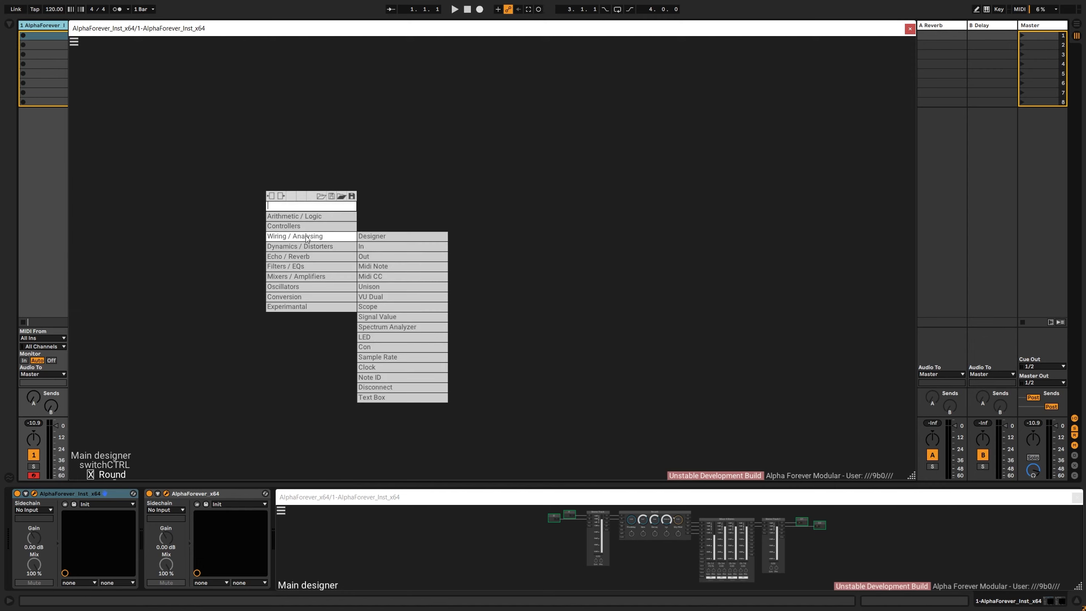
pyautogui.click(360, 247)
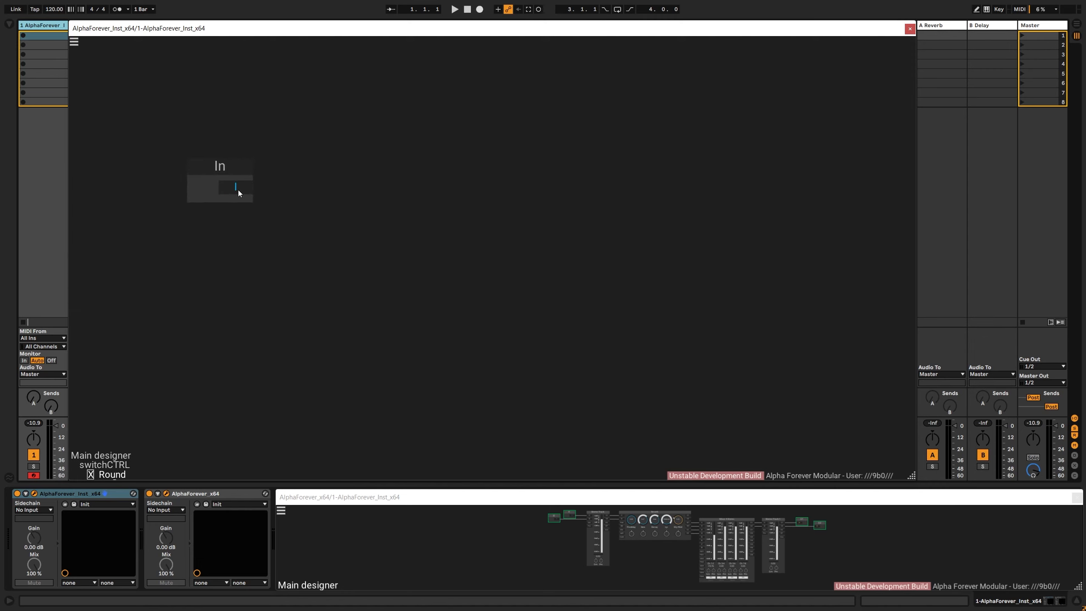
pyautogui.rightClick(237, 193)
pyautogui.write('add')
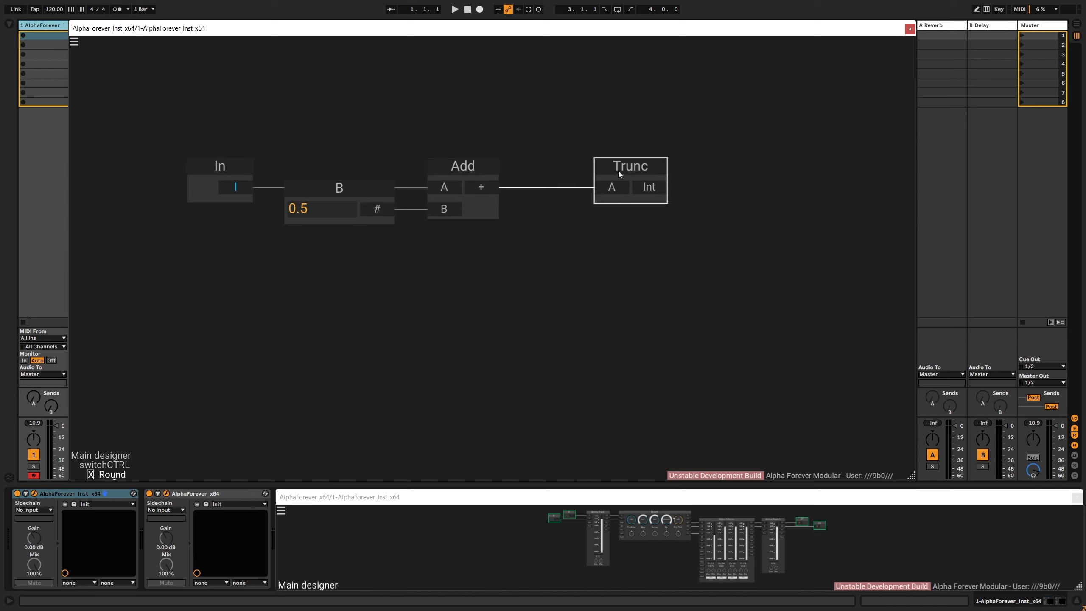
pyautogui.moveTo(618, 171); pyautogui.dragTo(590, 117)
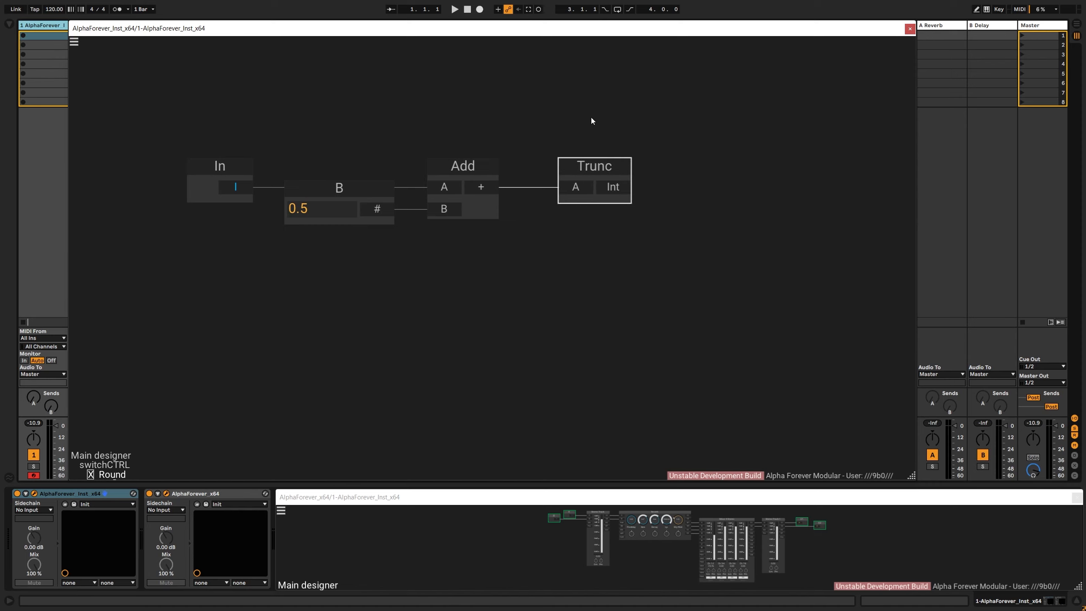
# Connect Trunc to an output module named Out, and wire the Sub output to Round's In within switchCTRL
pyautogui.doubleClick(618, 188)
pyautogui.doubleClick(723, 164)
pyautogui.write('Out')
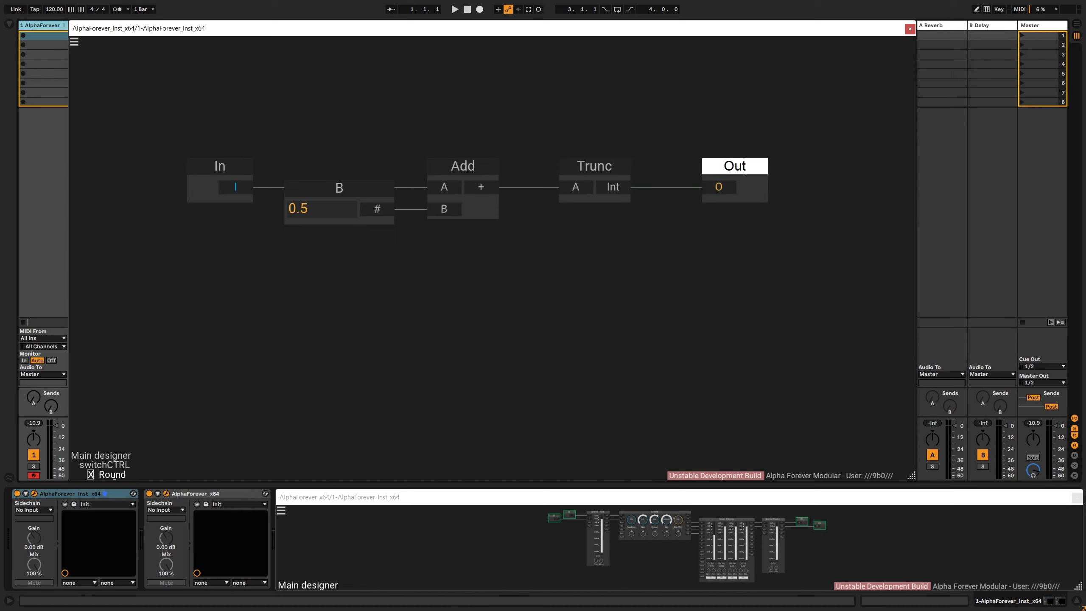
pyautogui.click(689, 144)
pyautogui.doubleClick(689, 144)
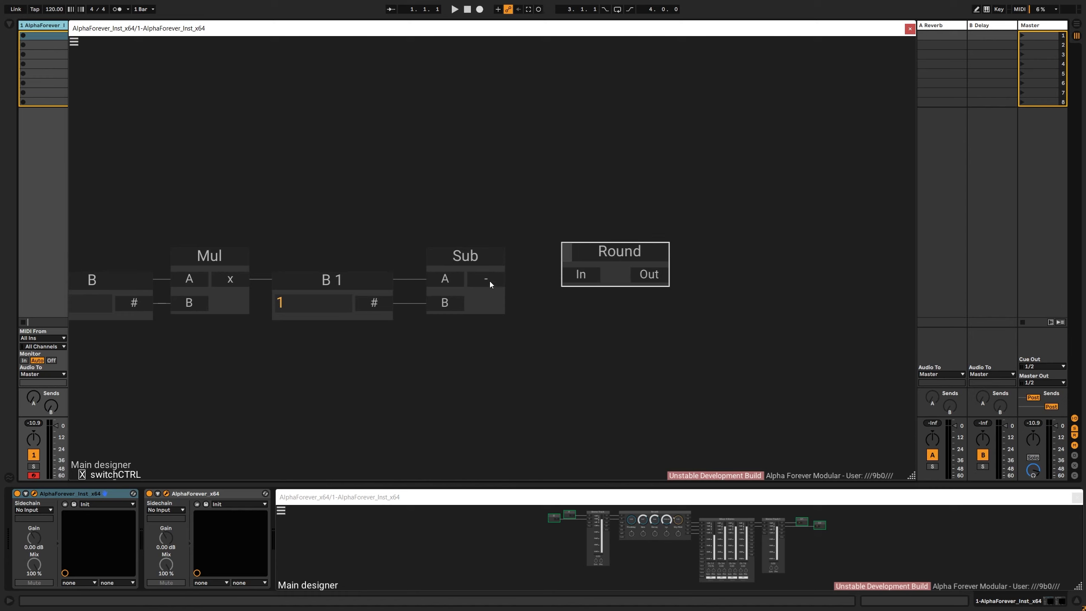
pyautogui.moveTo(490, 281); pyautogui.dragTo(581, 275)
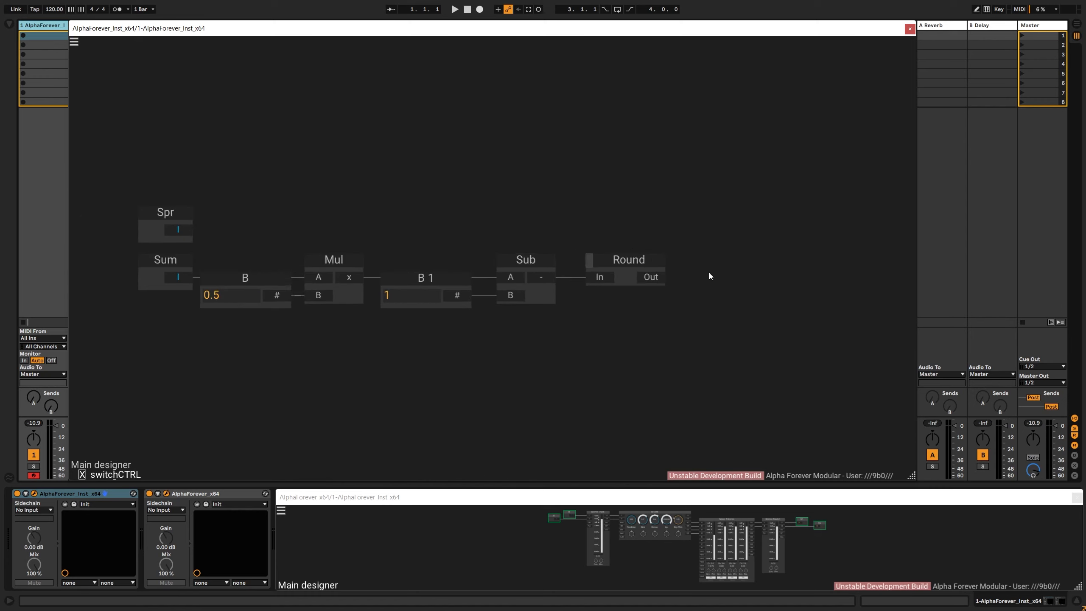
# Add an Add module after Round, wiring Round's Out to its B input and Spr to its A input
pyautogui.moveTo(710, 276); pyautogui.dragTo(743, 295)
pyautogui.rightClick(715, 235)
pyautogui.write('add')
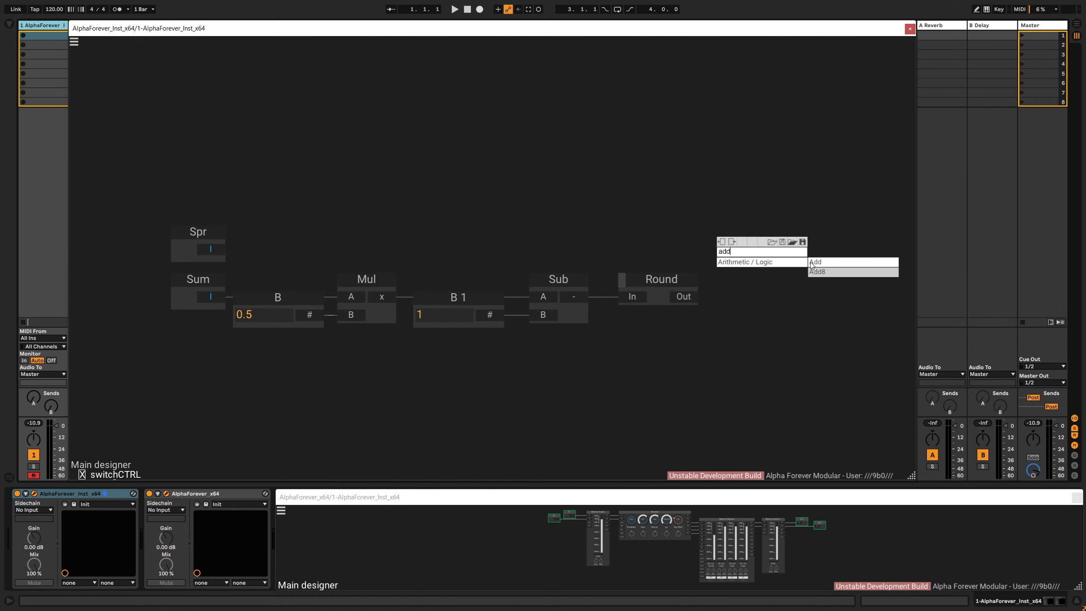
pyautogui.press('Return')
pyautogui.moveTo(225, 249); pyautogui.dragTo(628, 270)
# Chain a second Add module after the first, with a constant of 1 on its B input
pyautogui.rightClick(605, 266)
pyautogui.write('add')
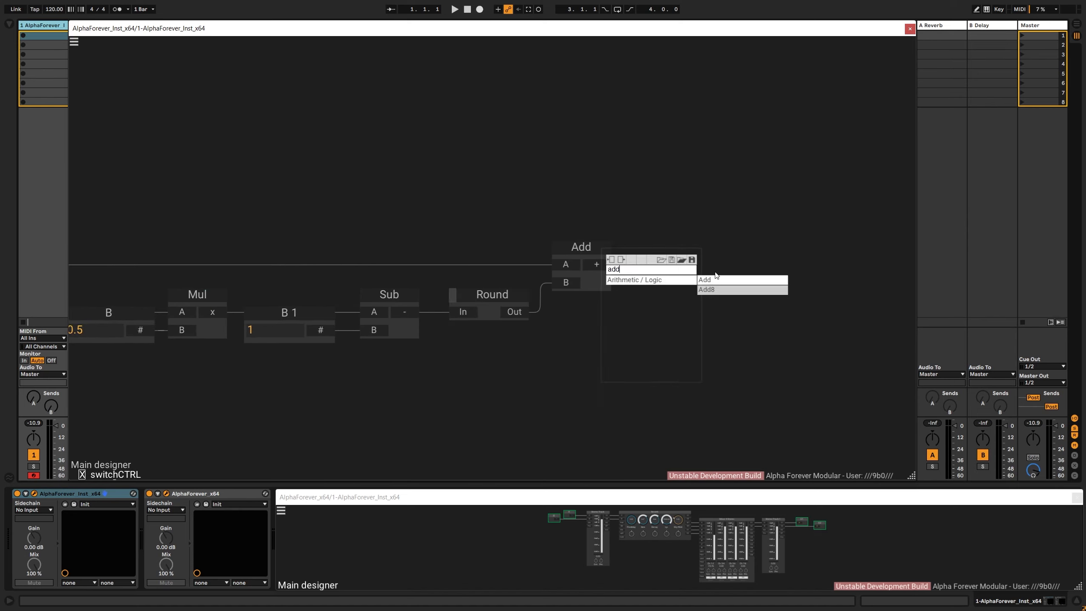
pyautogui.click(713, 278)
pyautogui.moveTo(710, 249); pyautogui.dragTo(756, 248)
pyautogui.doubleClick(749, 285)
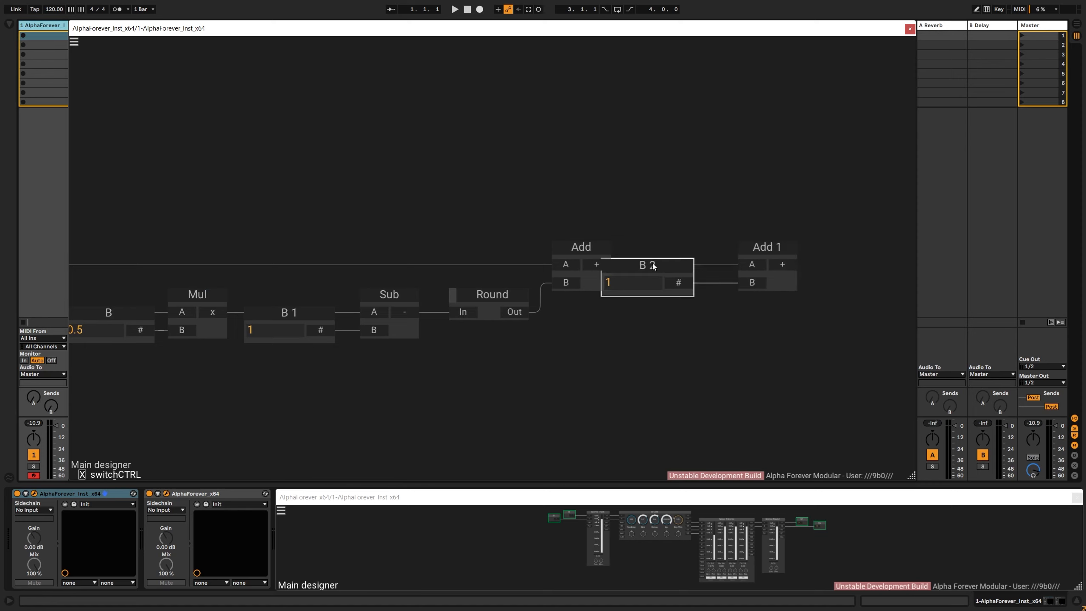
pyautogui.moveTo(651, 266); pyautogui.dragTo(680, 266)
# Place an output module on the second Add's result and name it S
pyautogui.moveTo(820, 239); pyautogui.dragTo(697, 286)
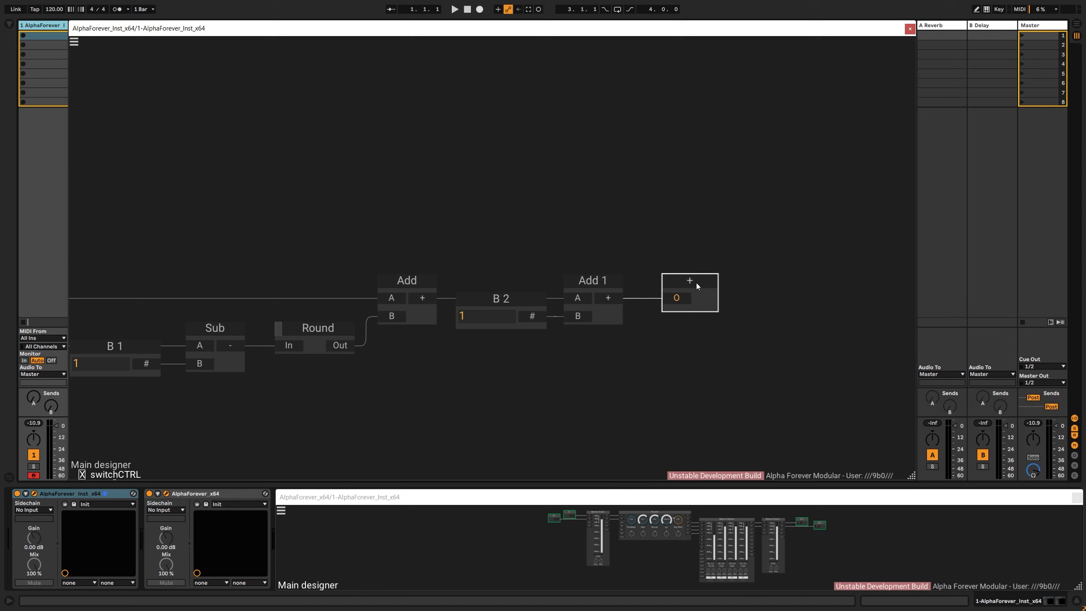
pyautogui.write('S')
pyautogui.press('Return')
pyautogui.moveTo(550, 224); pyautogui.dragTo(671, 206)
pyautogui.scroll(-1, 670, 206)
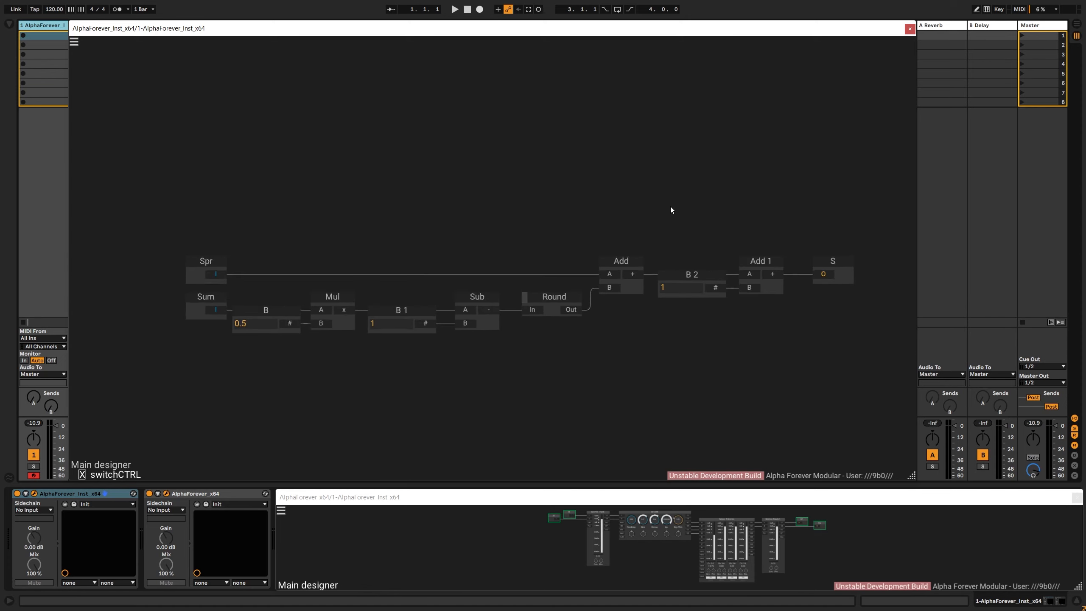
# In the main designer, wire switchCTRL's S output to Switch 8's S input and move Unison and switchCTRL closer to the switch
pyautogui.doubleClick(615, 201)
pyautogui.moveTo(546, 161); pyautogui.dragTo(736, 194)
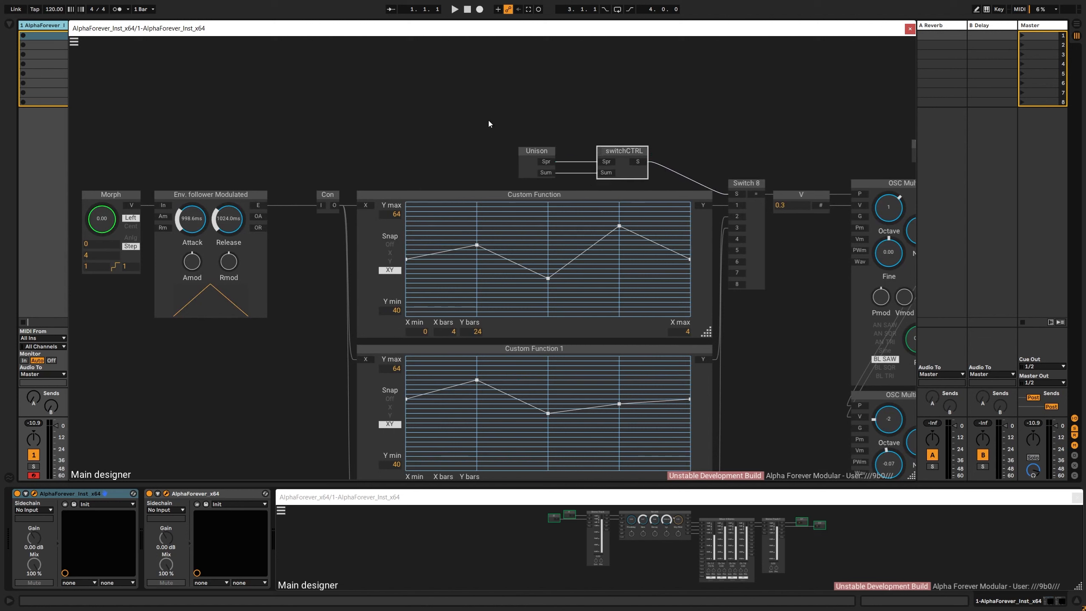
pyautogui.moveTo(489, 121); pyautogui.dragTo(656, 192)
pyautogui.moveTo(636, 149); pyautogui.dragTo(696, 149)
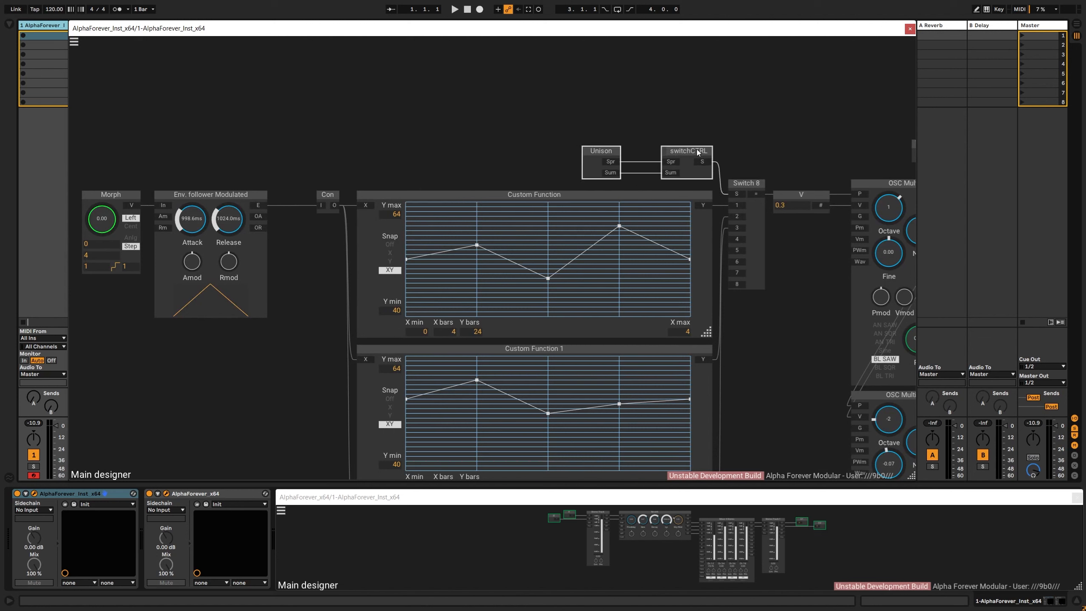
pyautogui.scroll(-4, 307, 83)
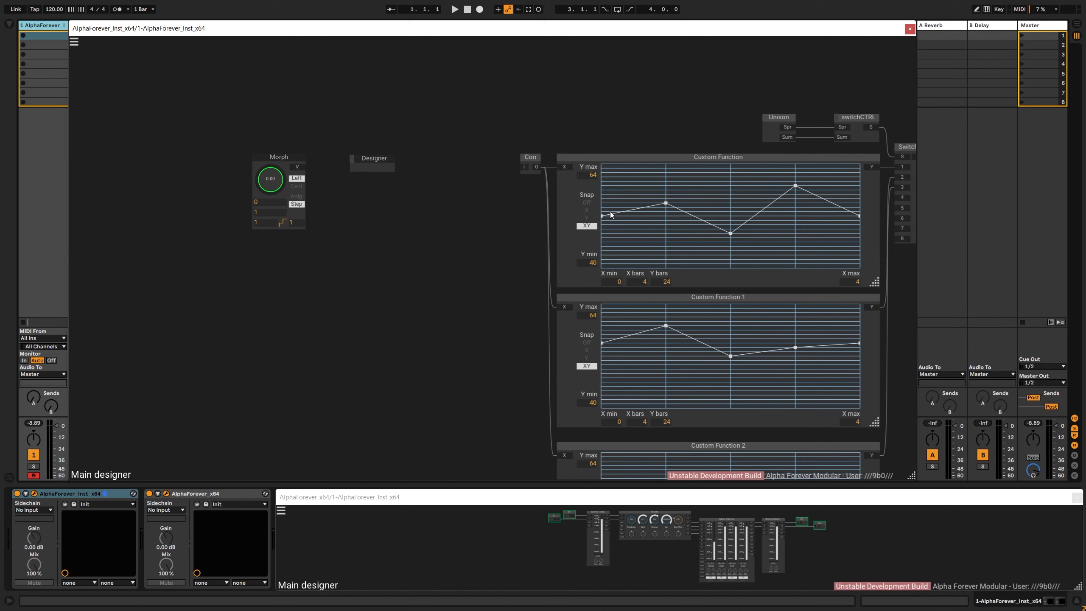
# Move the Morph knob closer to the empty Designer, switch it to Cent and Anlg modes, and turn it to 0
pyautogui.moveTo(604, 217)
pyautogui.scroll(3, 338, 196)
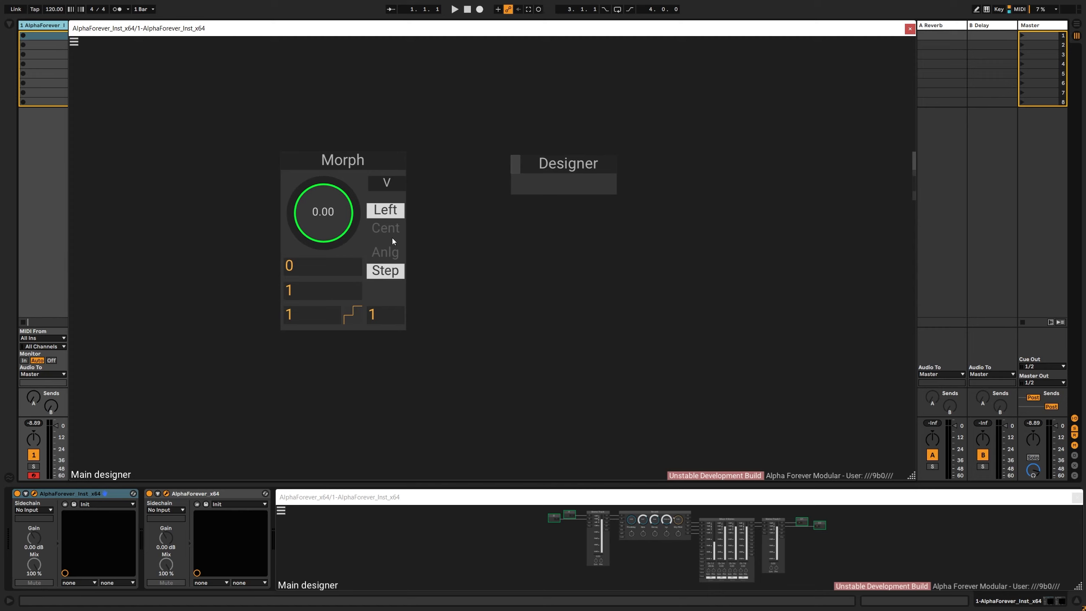
pyautogui.moveTo(363, 152); pyautogui.dragTo(397, 168)
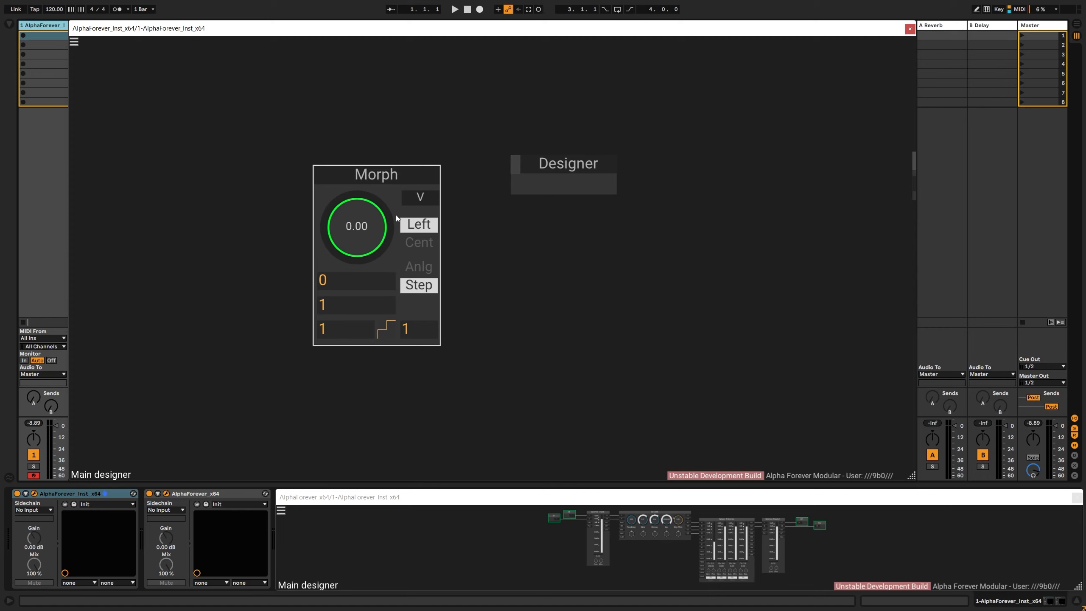
pyautogui.click(419, 243)
pyautogui.click(419, 267)
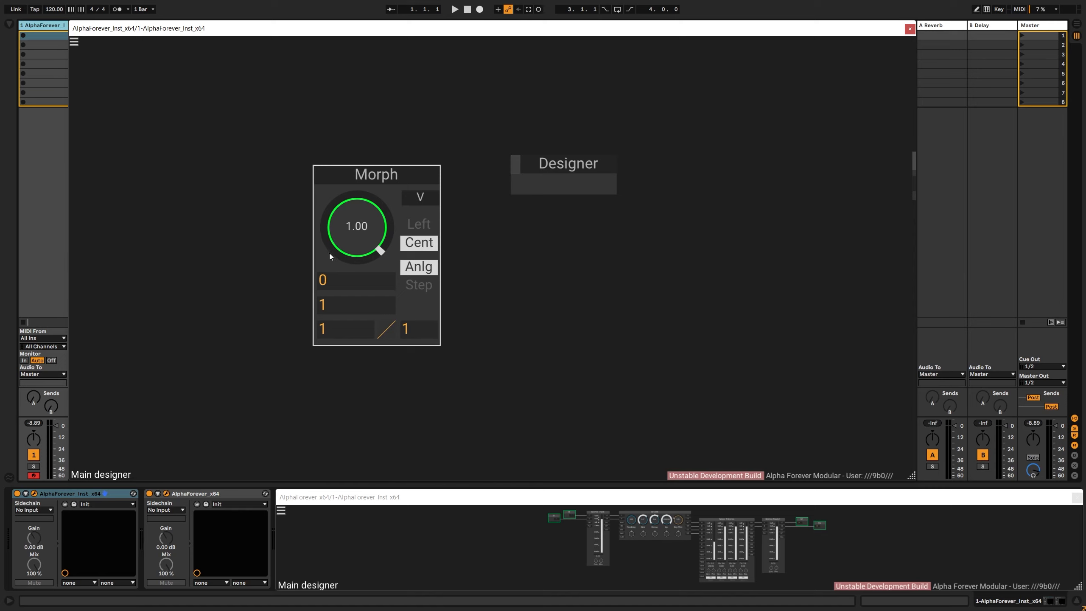
pyautogui.moveTo(330, 253); pyautogui.dragTo(329, 253)
# Rename the empty Designer module beside the Morph knob as MorphCTRL
pyautogui.doubleClick(563, 163)
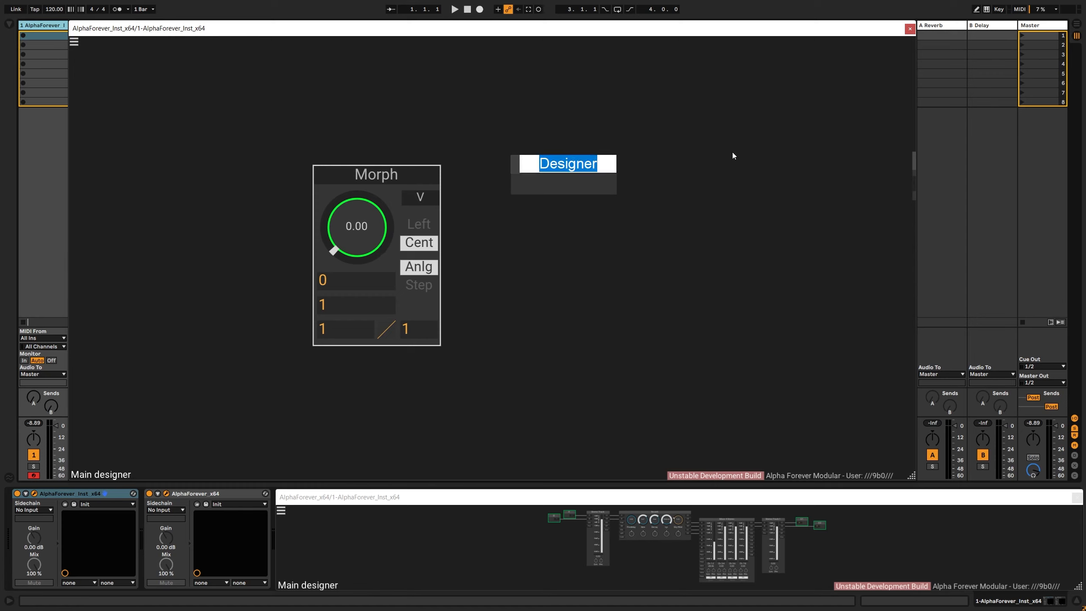
pyautogui.write('Morphe')
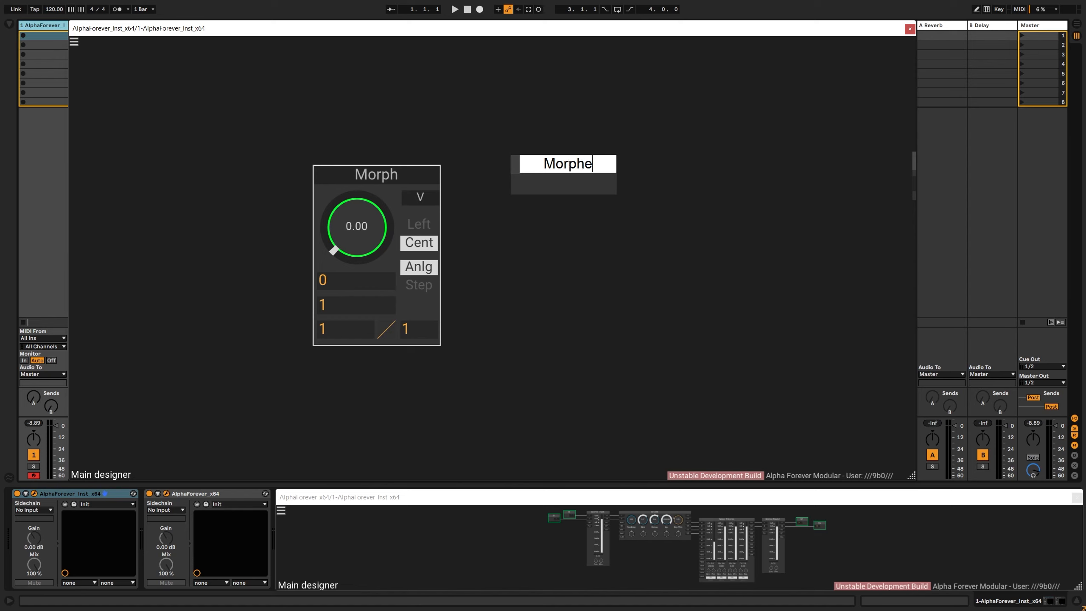
pyautogui.press('BackSpace')
pyautogui.write('CTRL')
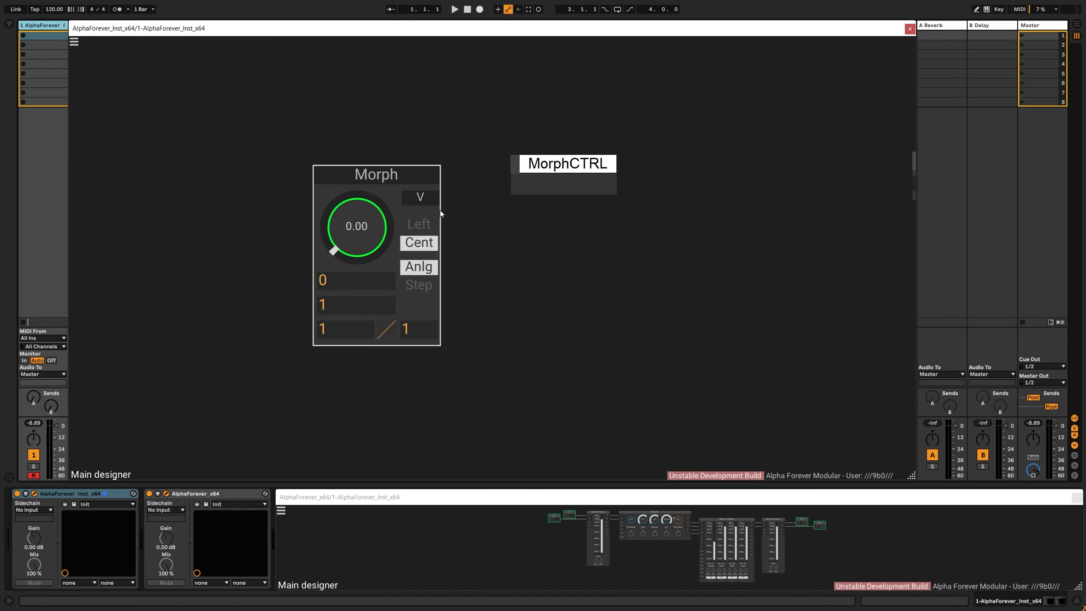
pyautogui.press('Return')
# Inside MorphCTRL, add an In module and name it Kn
pyautogui.doubleClick(565, 178)
pyautogui.rightClick(284, 197)
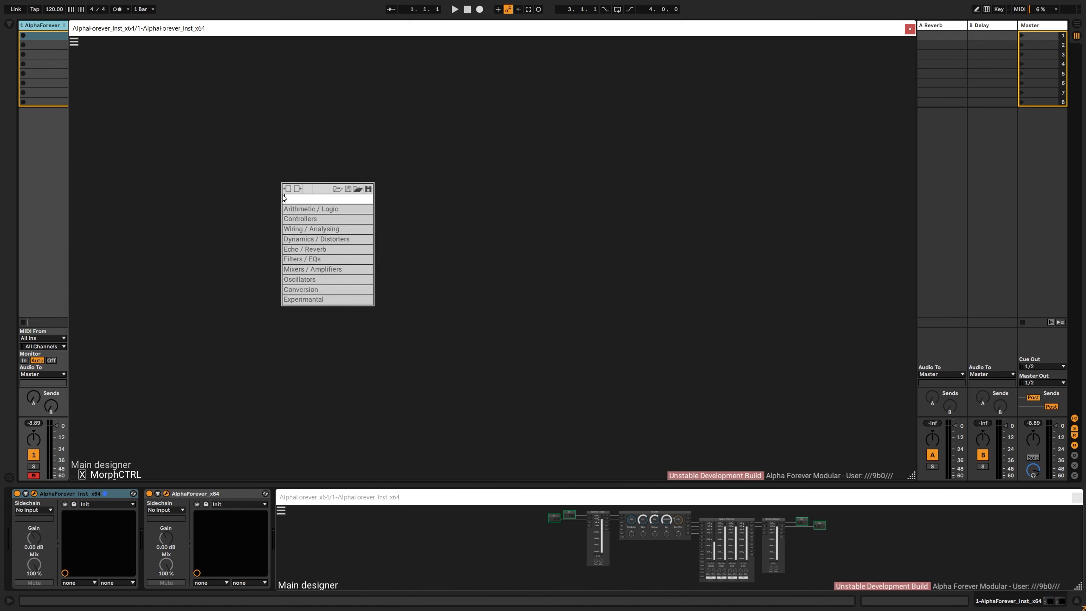
pyautogui.moveTo(326, 231)
pyautogui.click(399, 242)
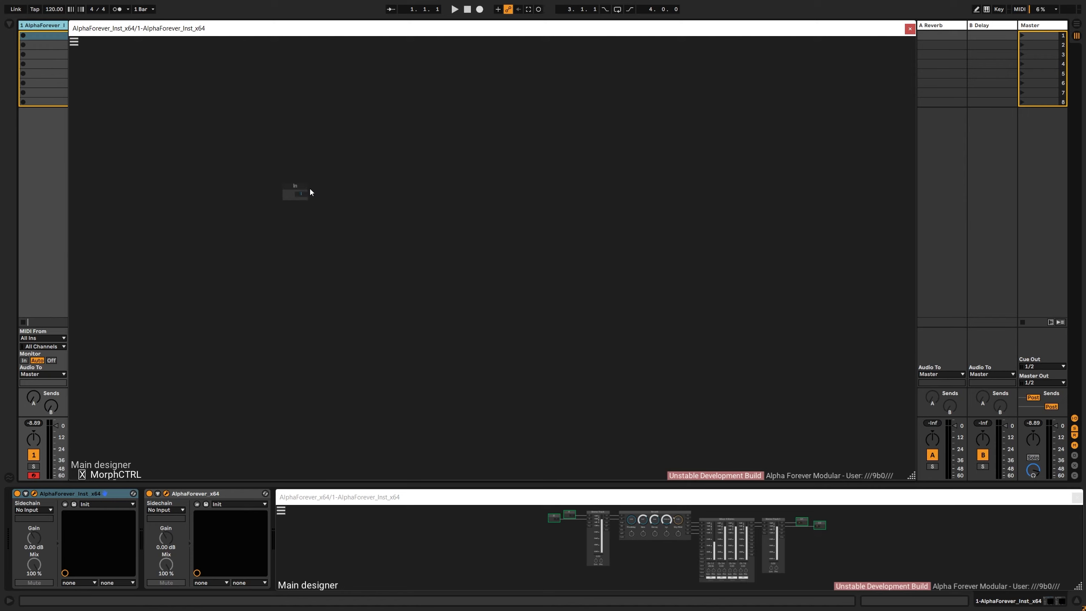
pyautogui.rightClick(295, 186)
pyautogui.rightClick(295, 185)
pyautogui.press('Escape')
pyautogui.write('K')
pyautogui.press('Return')
pyautogui.scroll(8, 321, 202)
# Add a Designer module after Kn and name it Trigger if 1
pyautogui.moveTo(321, 159); pyautogui.dragTo(387, 208)
pyautogui.rightClick(388, 209)
pyautogui.write('des')
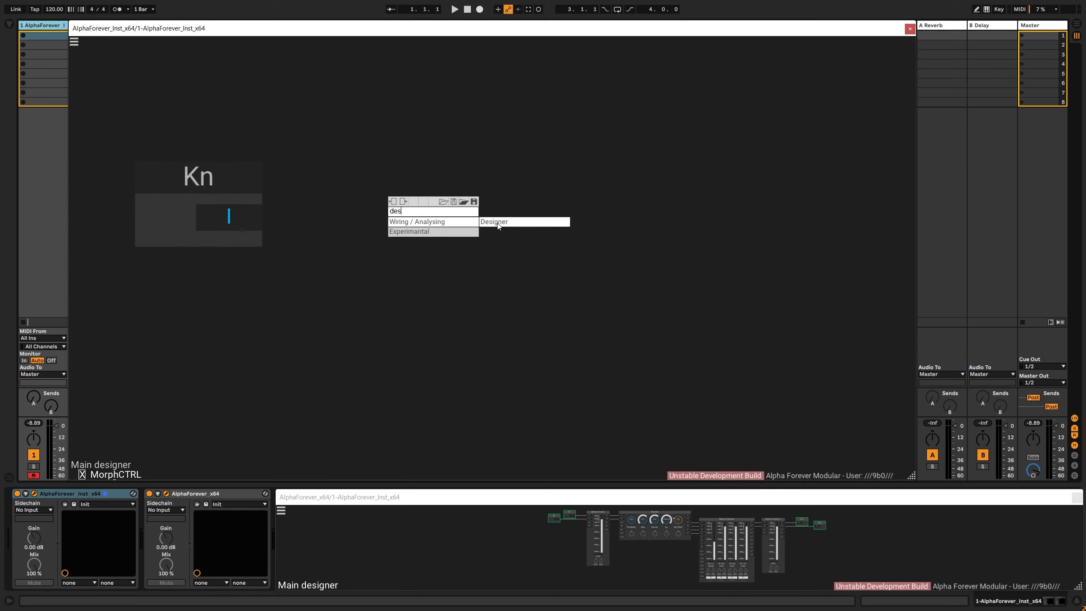
pyautogui.click(499, 224)
pyautogui.doubleClick(491, 162)
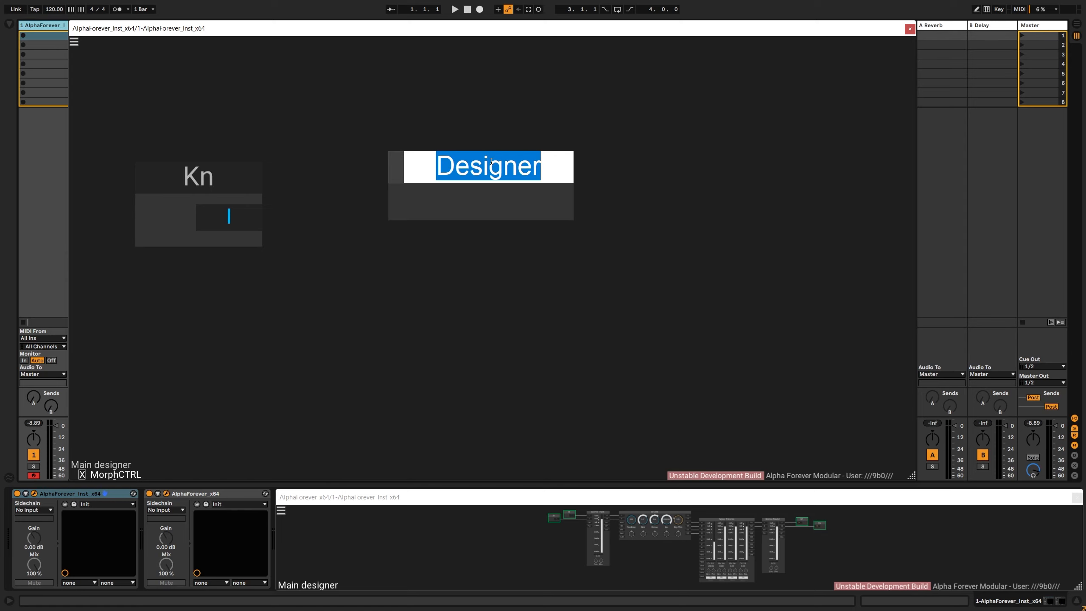
pyautogui.write('Chec')
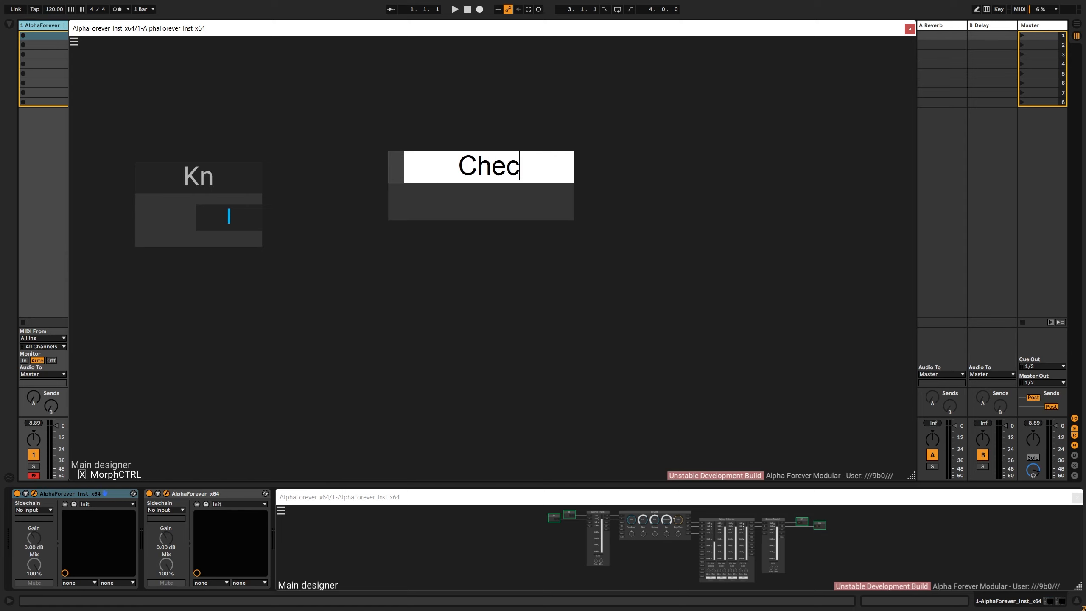
pyautogui.write('k if 1')
pyautogui.doubleClick(468, 165)
pyautogui.write('Trigger')
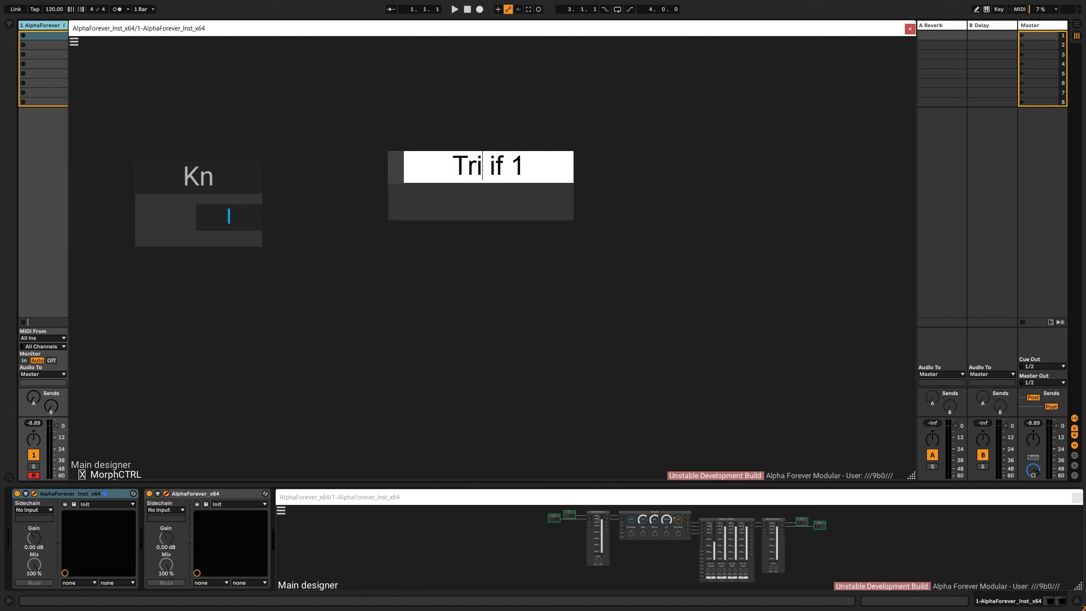
pyautogui.click(516, 302)
# Inside Trigger if 1, add an input module named V feeding a Trunc module
pyautogui.doubleClick(424, 196)
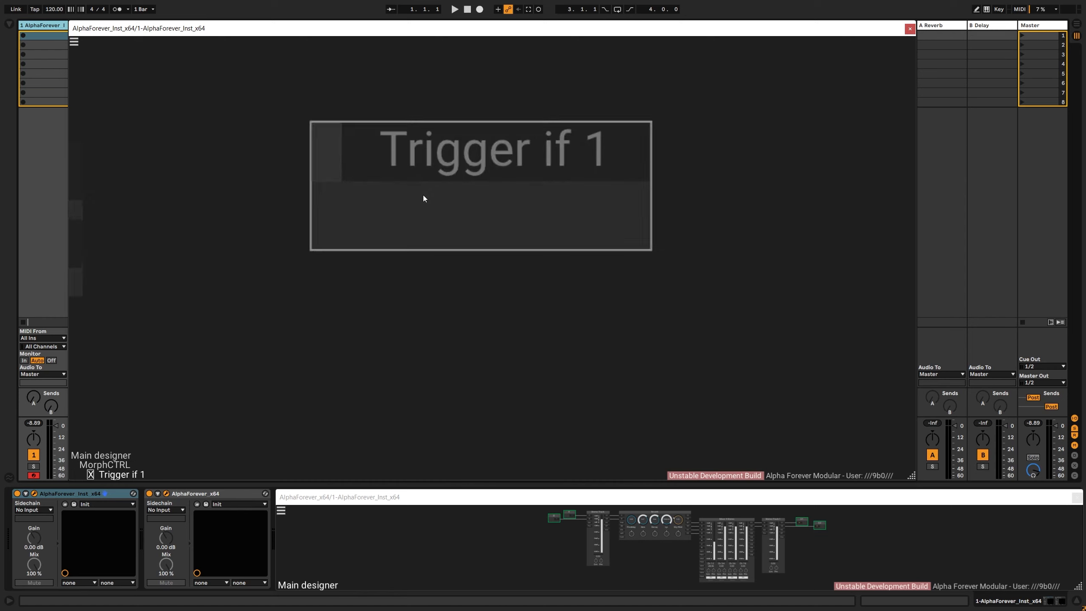
pyautogui.rightClick(322, 201)
pyautogui.moveTo(374, 235)
pyautogui.click(435, 244)
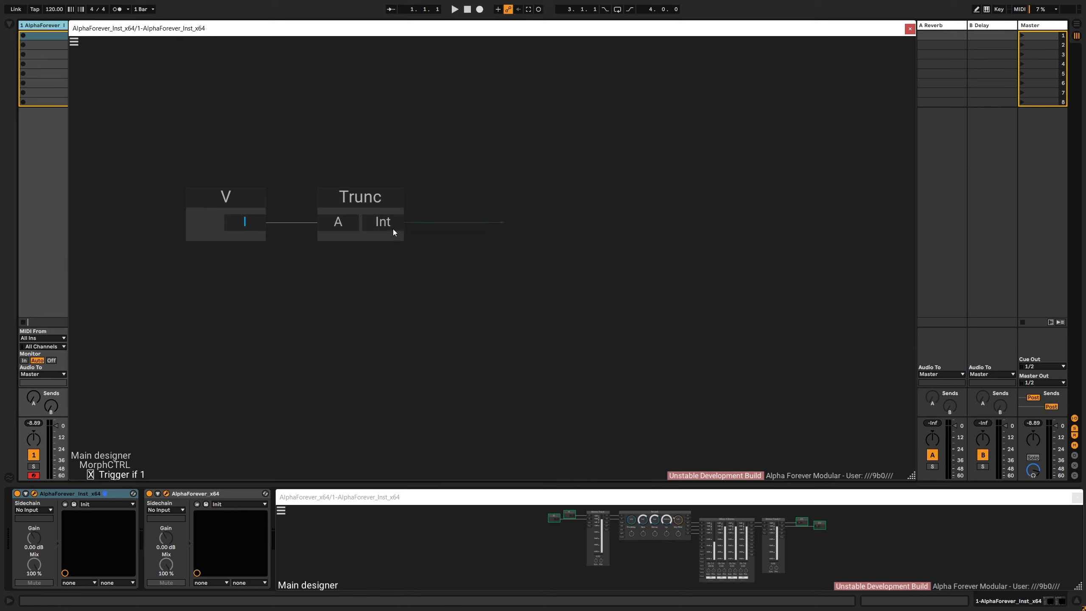
# Add a Change module fed by Trunc's Int output and place it above the main signal line
pyautogui.moveTo(393, 230)
pyautogui.rightClick(457, 218)
pyautogui.write('cha')
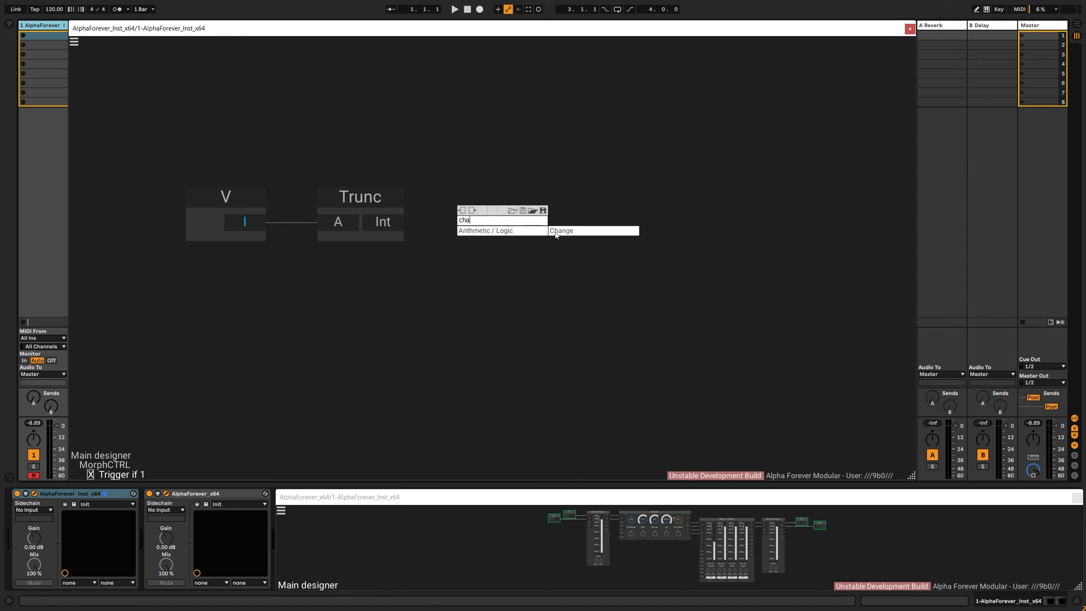
pyautogui.click(557, 233)
pyautogui.moveTo(389, 223); pyautogui.dragTo(474, 129)
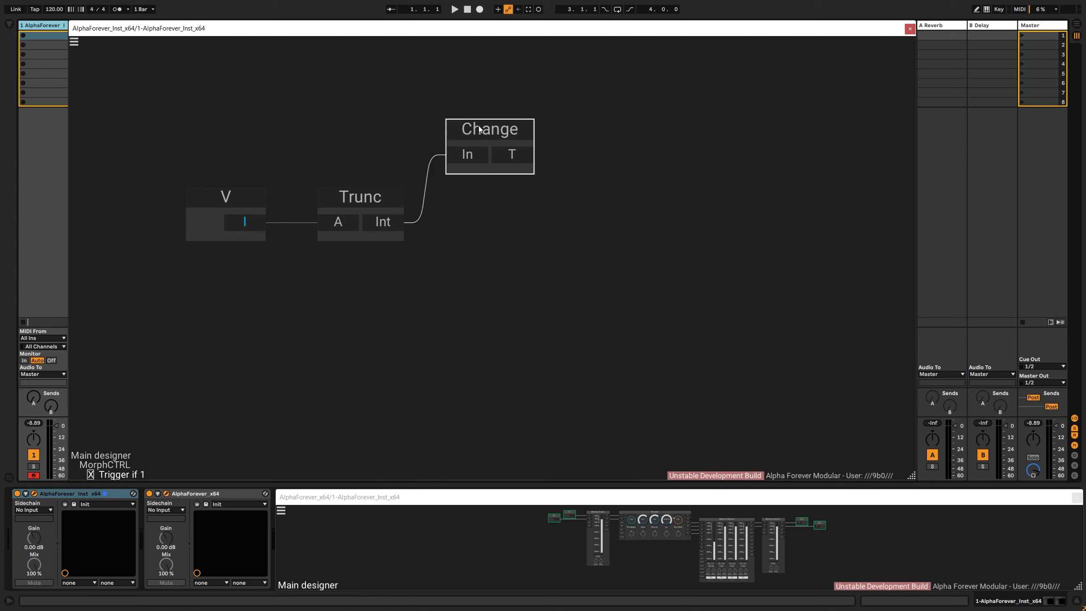
pyautogui.click(483, 217)
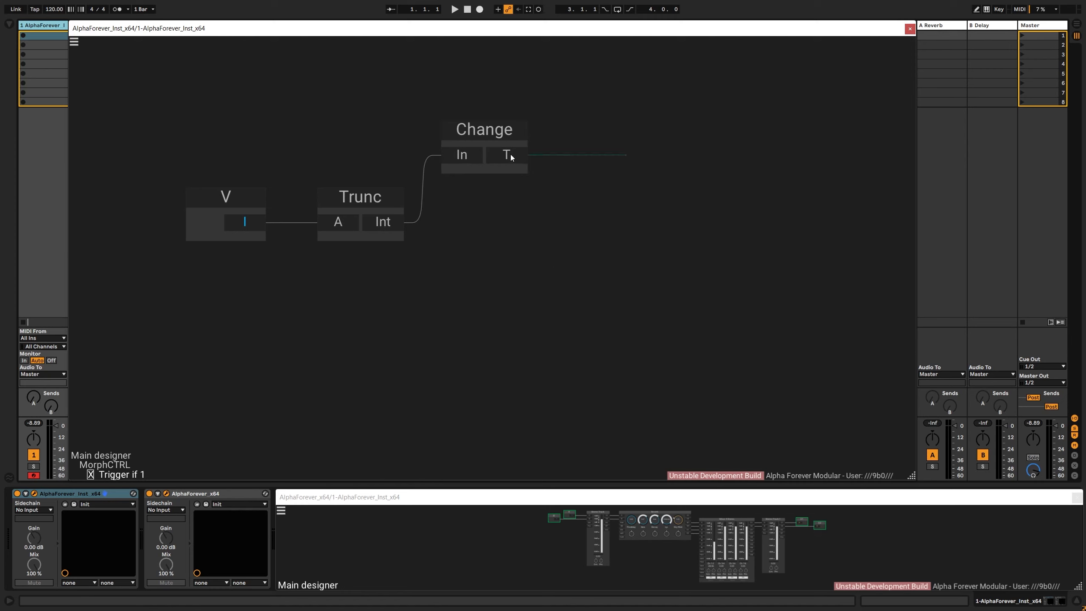
# Add a Mul module that multiplies Change's T output on A by Trunc's Int output on B
pyautogui.moveTo(511, 154)
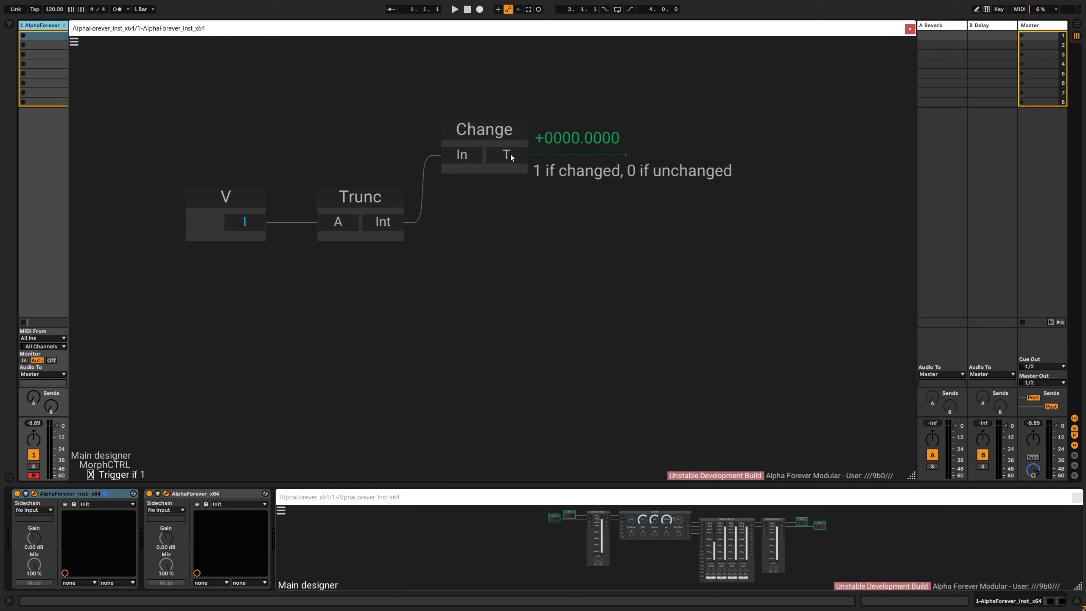
pyautogui.rightClick(511, 155)
pyautogui.write('mul')
pyautogui.click(616, 167)
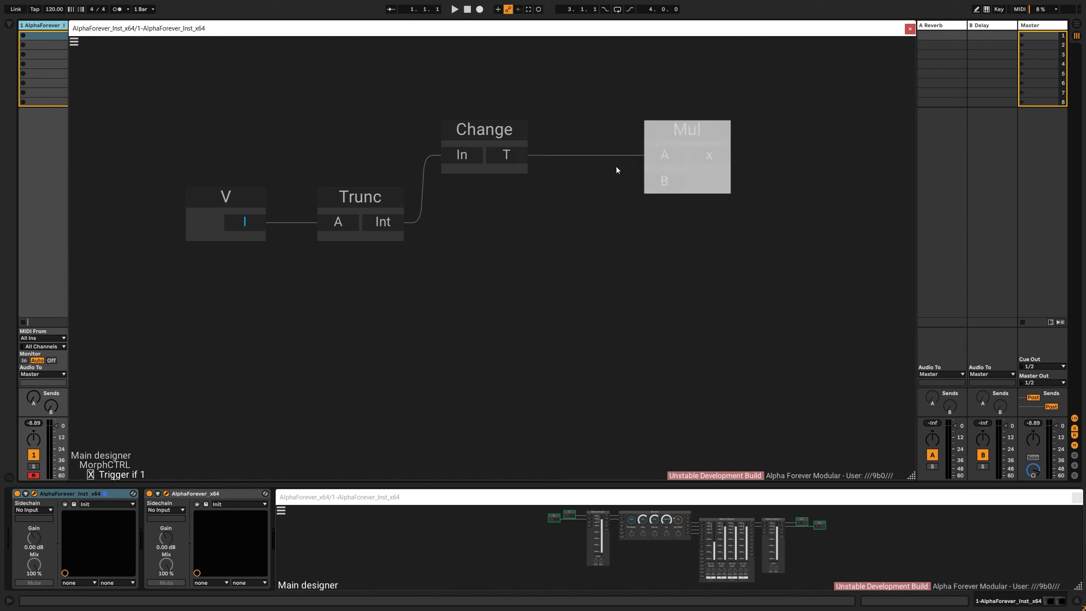
pyautogui.moveTo(379, 223); pyautogui.dragTo(663, 181)
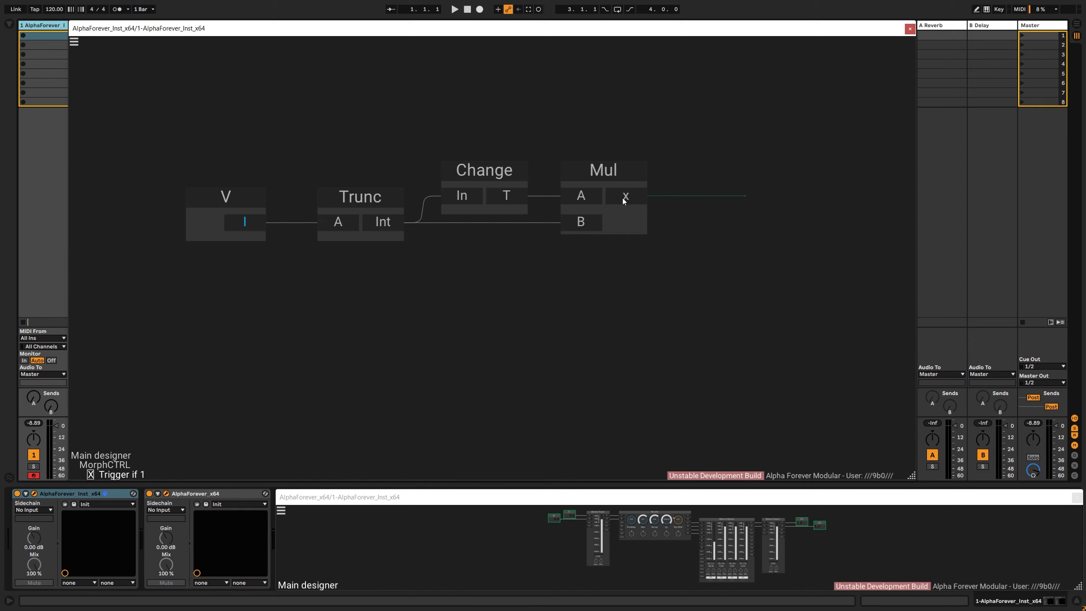
# Position the output module after Mul and name it T
pyautogui.moveTo(773, 173); pyautogui.dragTo(730, 171)
pyautogui.doubleClick(729, 172)
pyautogui.write('T')
pyautogui.click(705, 118)
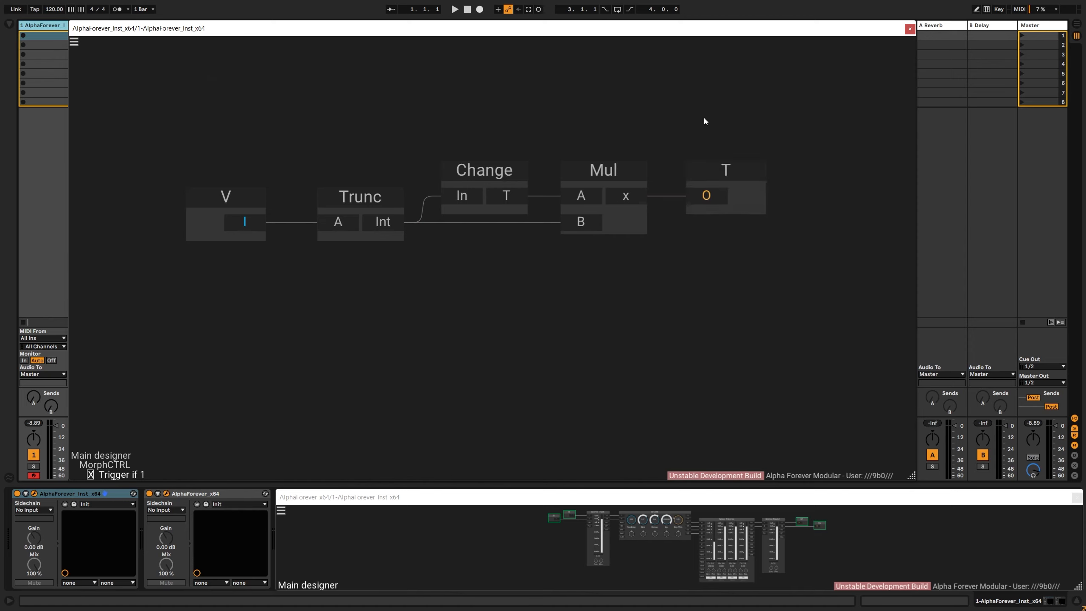
# Return to MorphCTRL and wire Kn to the V input of Trigger if 1
pyautogui.doubleClick(705, 117)
pyautogui.click(554, 245)
pyautogui.moveTo(234, 217); pyautogui.dragTo(417, 207)
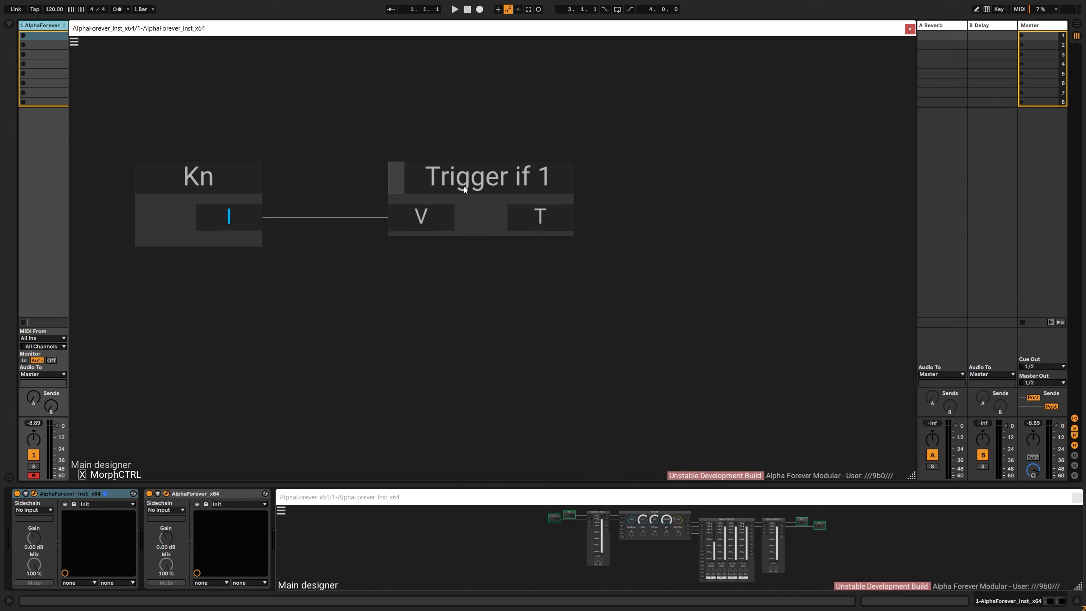
# Duplicate Trigger if 1, place the copy below the original, and rename it Trigger if 0
pyautogui.click(465, 190)
pyautogui.hotkey('ctrl', 'c')
pyautogui.hotkey('ctrl', 'v')
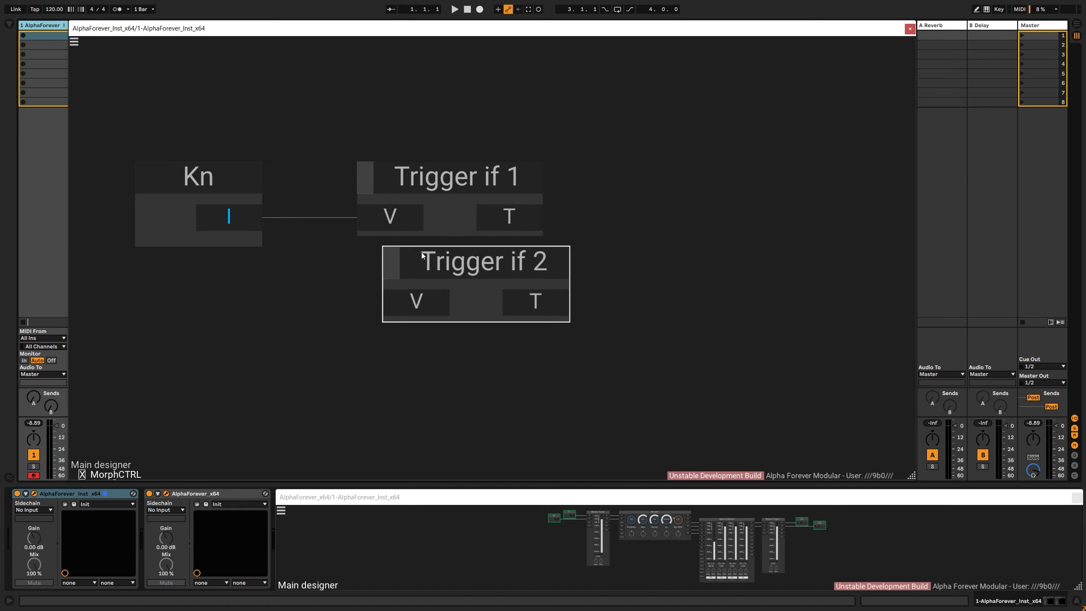
pyautogui.click(645, 246)
pyautogui.doubleClick(512, 262)
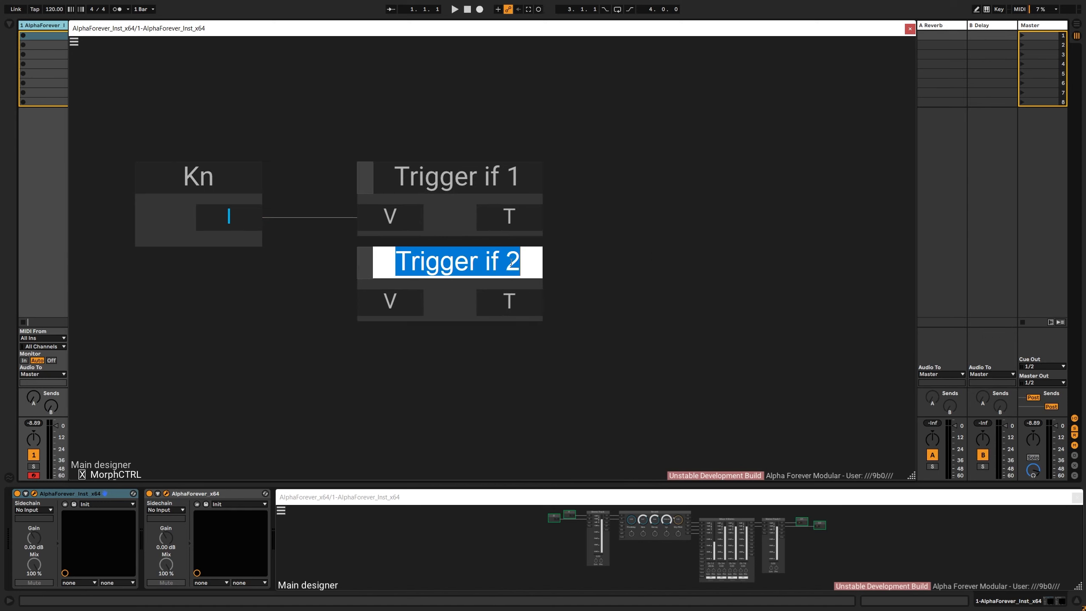
pyautogui.doubleClick(512, 263)
pyautogui.write('0')
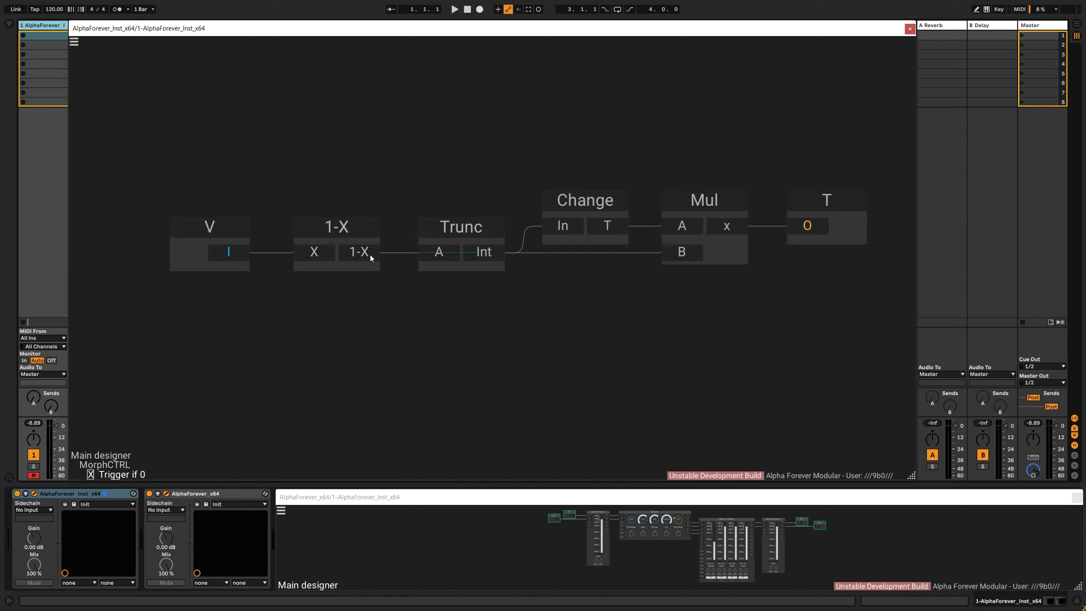
# Return from Trigger if 0 to MorphCTRL and wire Kn to the V input of Trigger if 0
pyautogui.moveTo(370, 258)
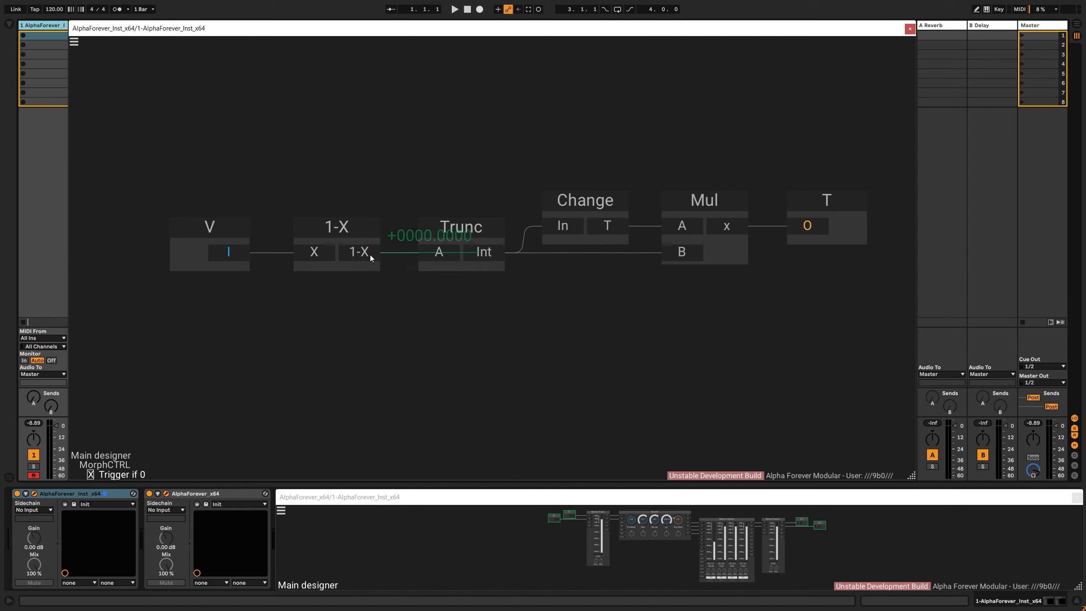
pyautogui.doubleClick(448, 175)
pyautogui.moveTo(260, 219); pyautogui.dragTo(390, 301)
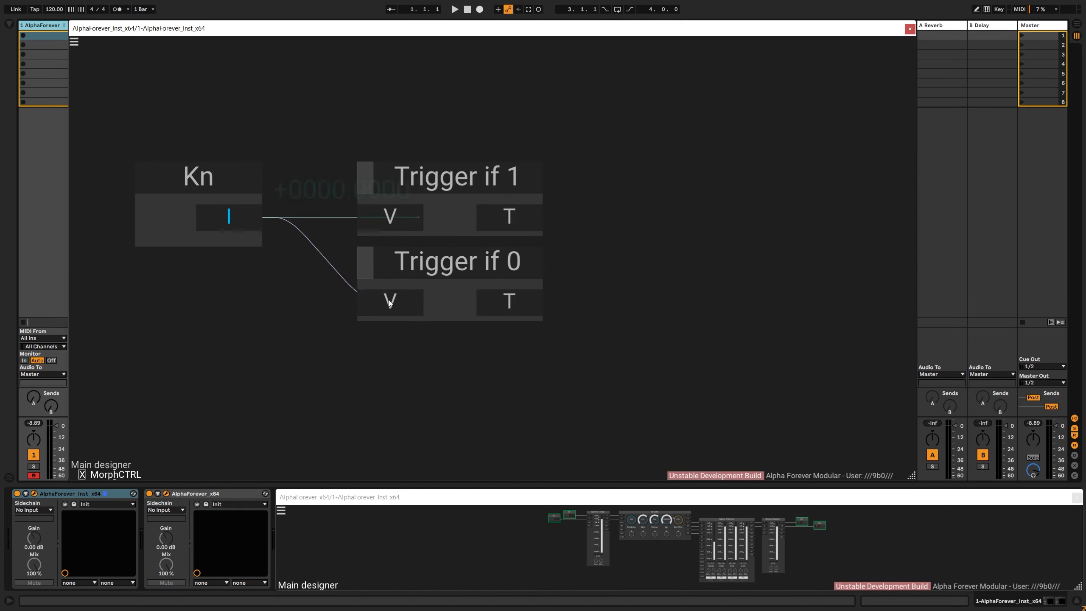
# Add a Crossfade module in MorphCTRL and wire Kn to its X input
pyautogui.scroll(-3, 531, 282)
pyautogui.moveTo(269, 360); pyautogui.dragTo(392, 148)
pyautogui.rightClick(562, 240)
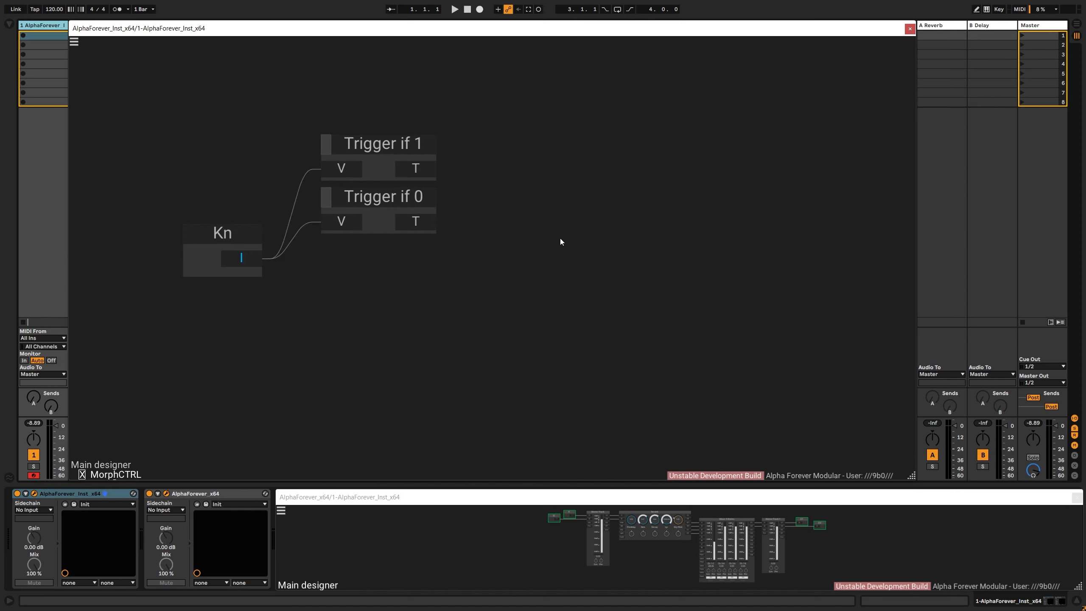
pyautogui.write('cross')
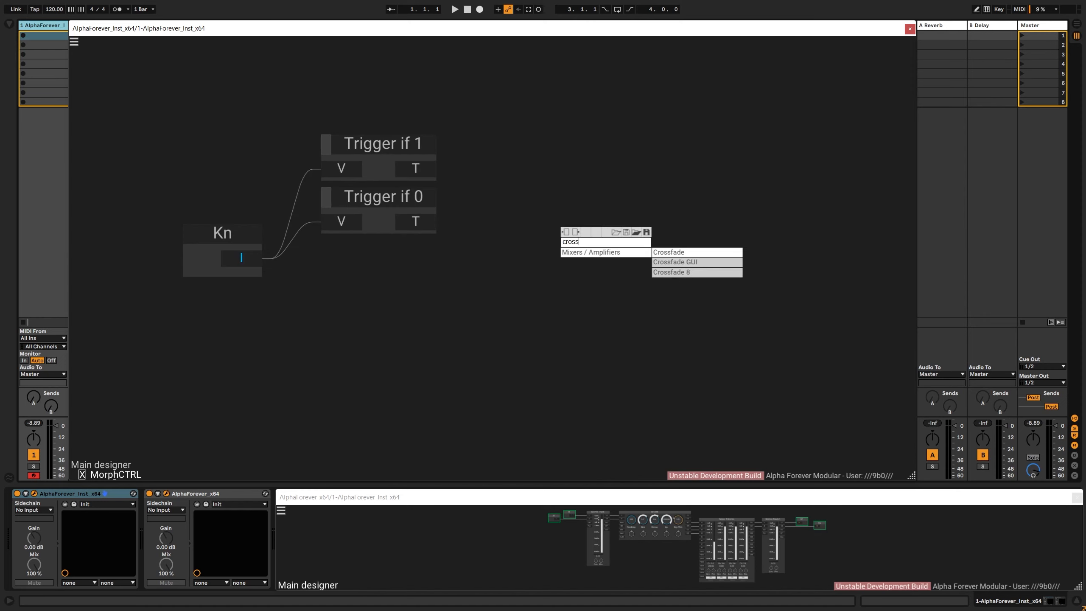
pyautogui.click(682, 253)
pyautogui.moveTo(241, 257); pyautogui.dragTo(581, 290)
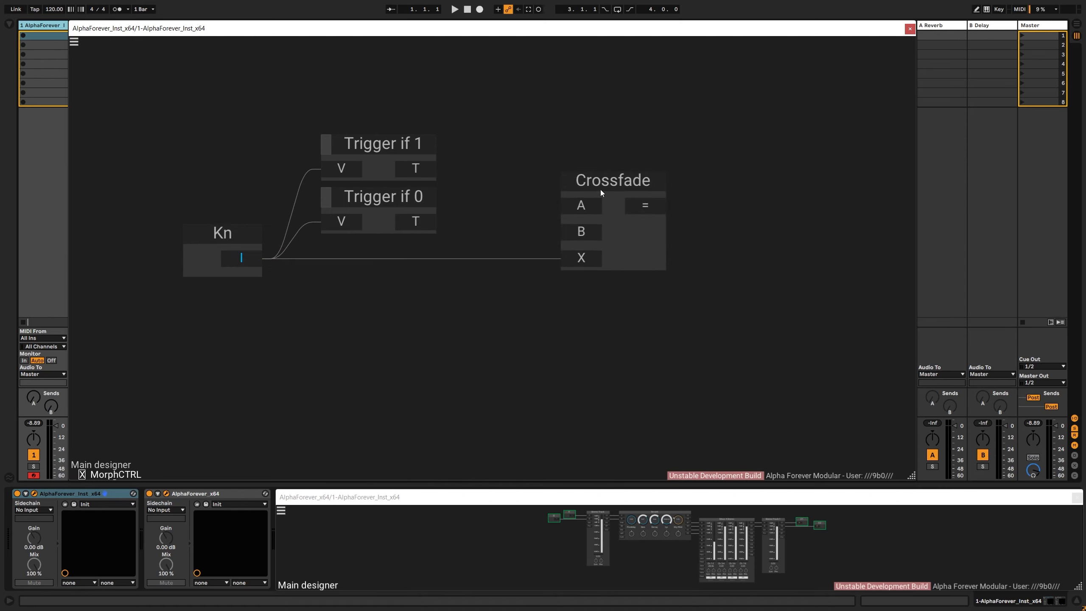
# Move Crossfade farther right and shift Trigger if 1 and Trigger if 0 slightly left to free space between them
pyautogui.moveTo(601, 192); pyautogui.dragTo(702, 193)
pyautogui.moveTo(290, 100); pyautogui.dragTo(467, 253)
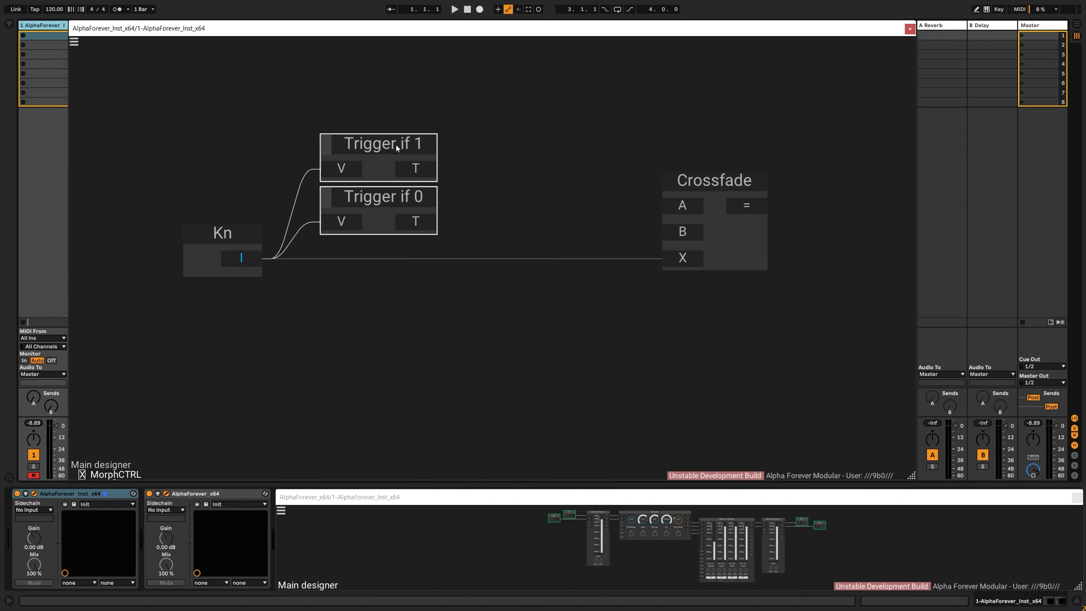
pyautogui.moveTo(395, 144); pyautogui.dragTo(371, 145)
pyautogui.click(551, 213)
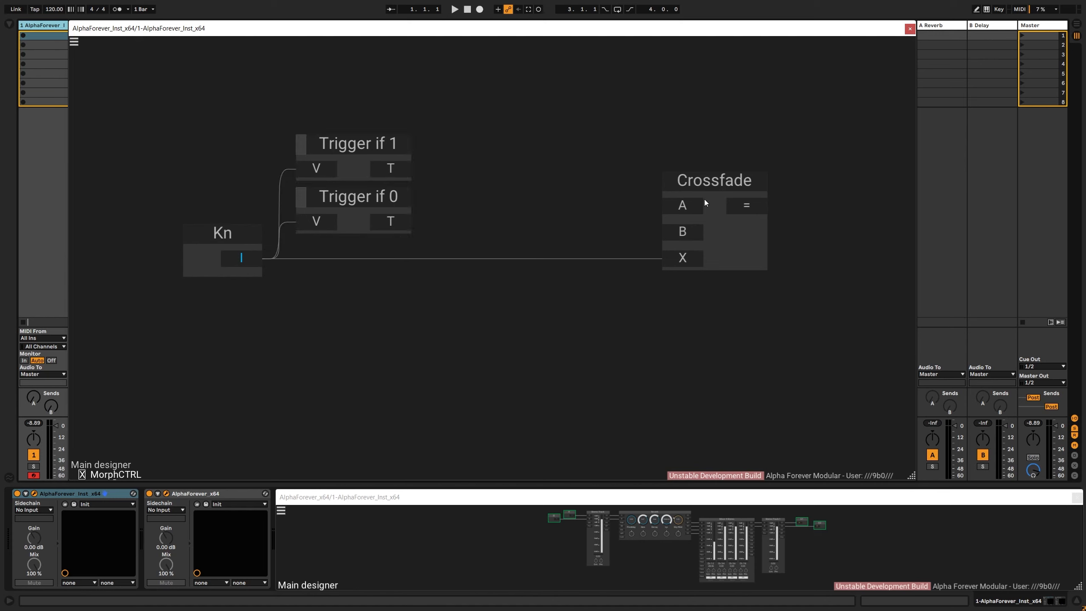
pyautogui.rightClick(497, 159)
pyautogui.write('s')
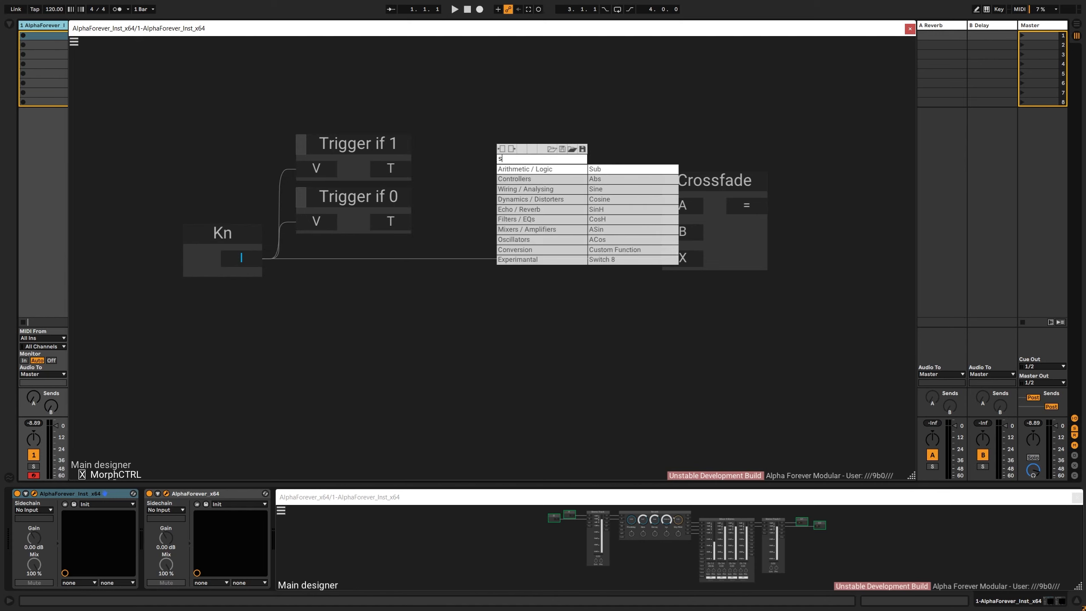
pyautogui.press('BackSpace')
pyautogui.write('dat')
pyautogui.click(608, 167)
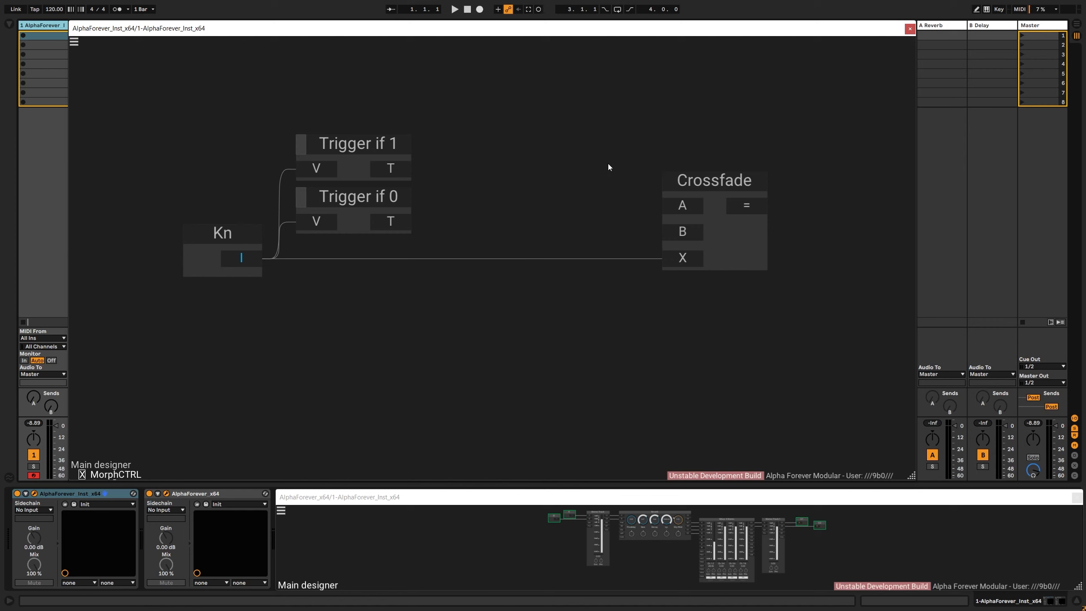
# Add a Designer module between the triggers and Crossfade and rename it State A
pyautogui.rightClick(527, 163)
pyautogui.write('des')
pyautogui.click(634, 173)
pyautogui.doubleClick(571, 141)
pyautogui.write('Sat')
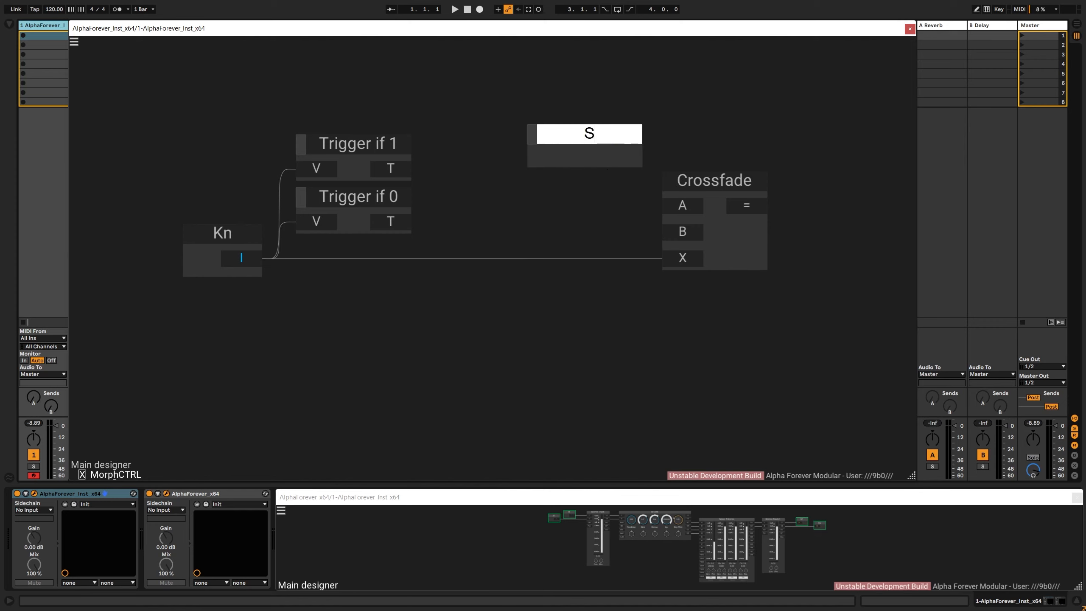
pyautogui.press('BackSpace')
pyautogui.press('BackSpace')
pyautogui.write('tate A')
pyautogui.press('Return')
pyautogui.moveTo(558, 126); pyautogui.dragTo(535, 135)
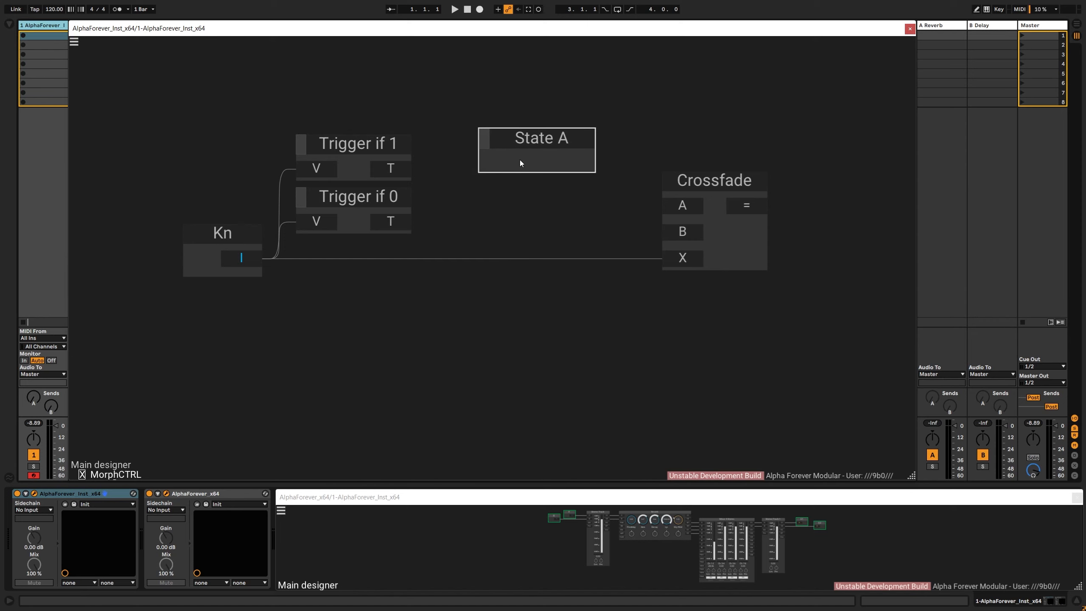
# Open State A, add an In module and a Variable module, and wire In to the Variable's New input
pyautogui.doubleClick(519, 159)
pyautogui.rightClick(332, 165)
pyautogui.moveTo(359, 207)
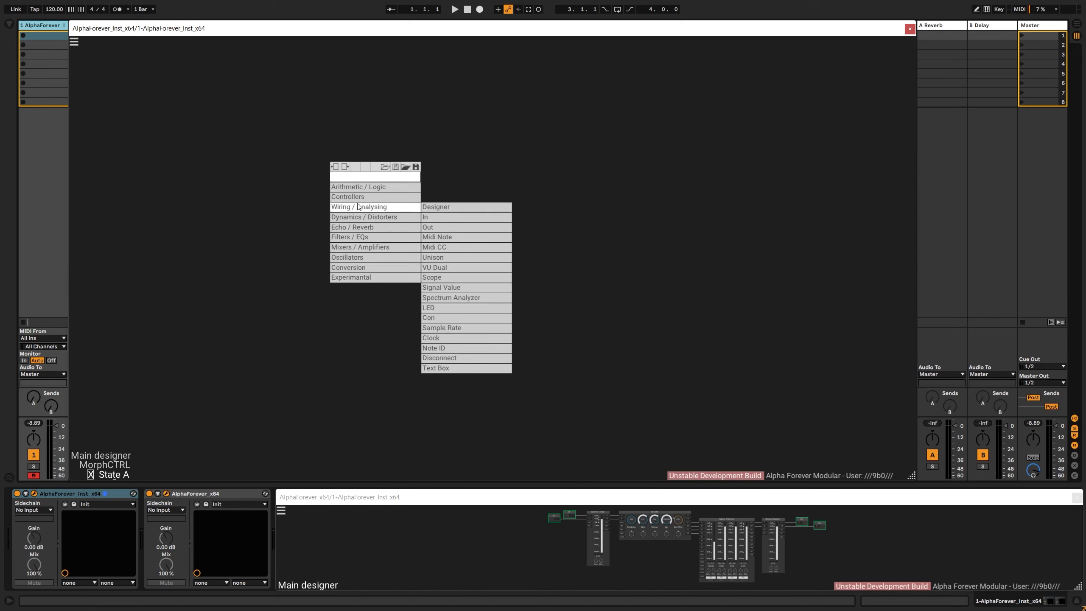
pyautogui.click(428, 217)
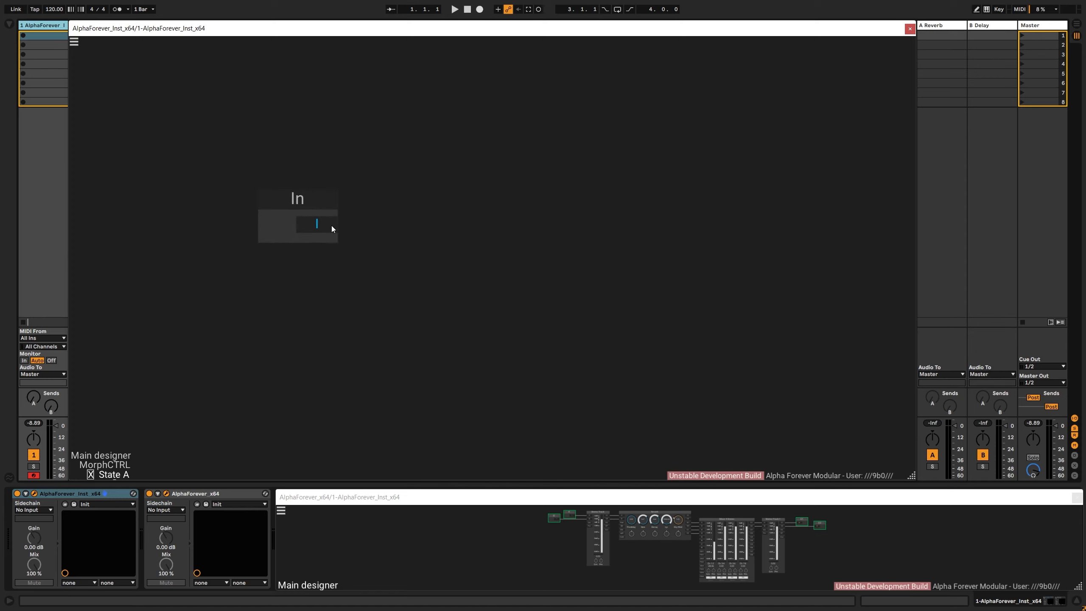
pyautogui.click(331, 228)
pyautogui.click(470, 240)
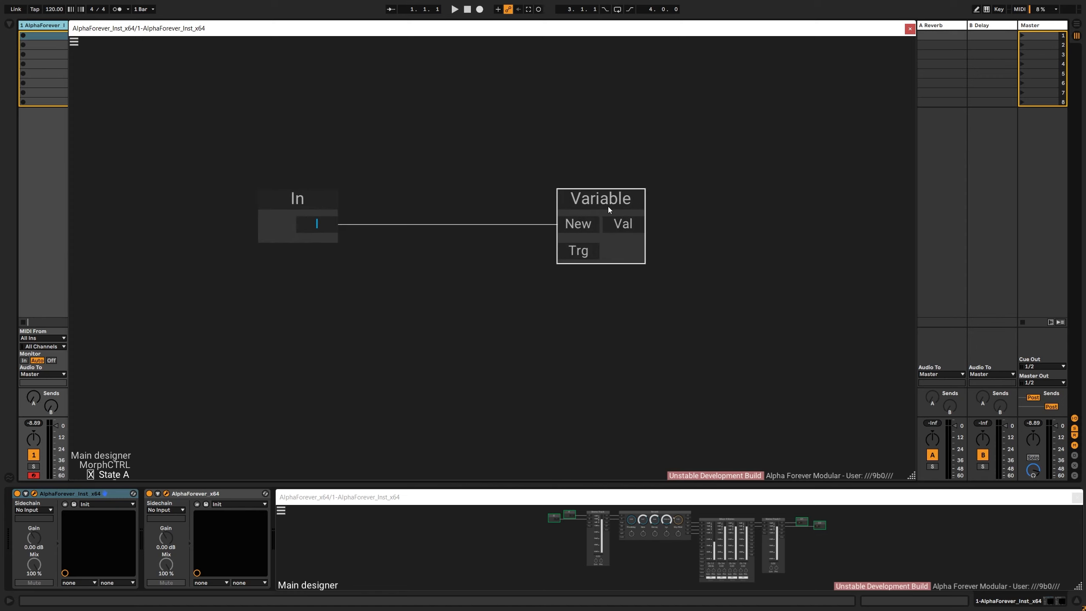
pyautogui.click(611, 209)
# Create an input module for the Variable's Trg, rename it T, and move Variable closer to it
pyautogui.doubleClick(573, 252)
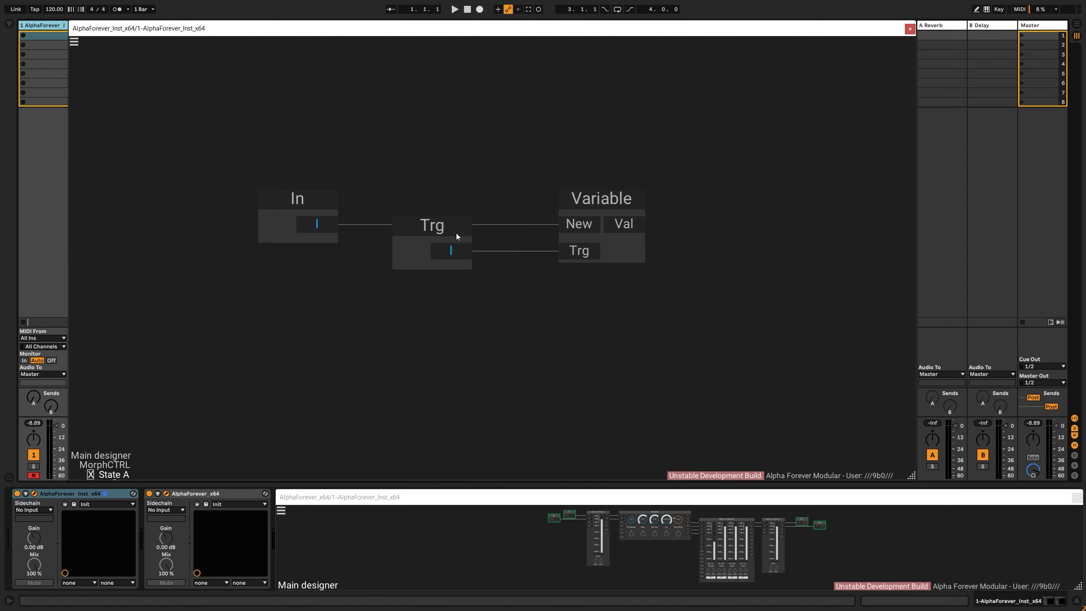
pyautogui.doubleClick(456, 232)
pyautogui.write('T')
pyautogui.click(546, 151)
pyautogui.moveTo(590, 192); pyautogui.dragTo(559, 195)
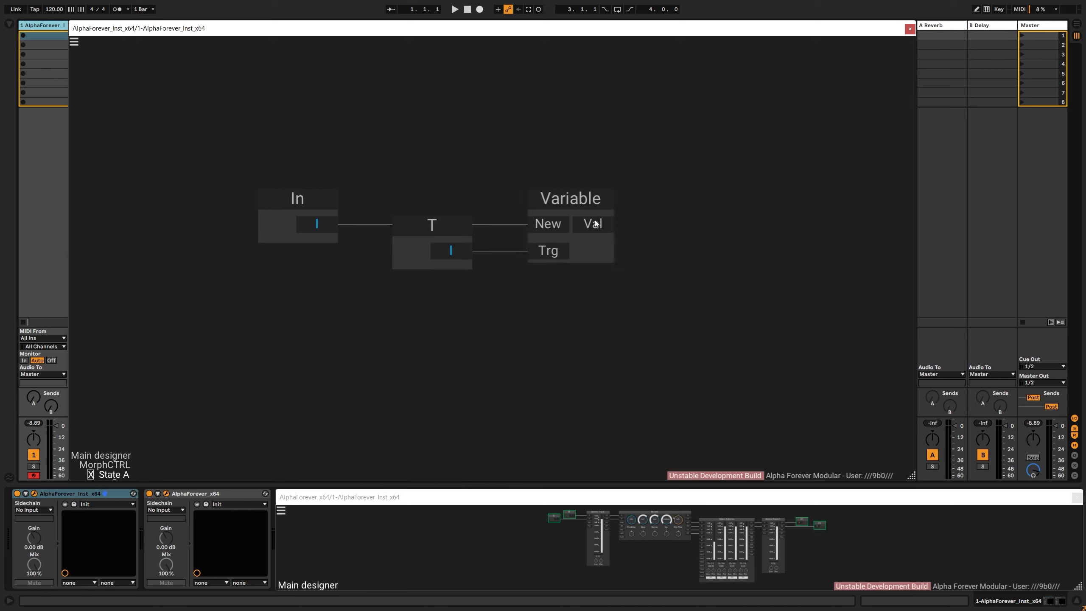
# Create an output module from the Variable's Val and rename it Out
pyautogui.doubleClick(594, 224)
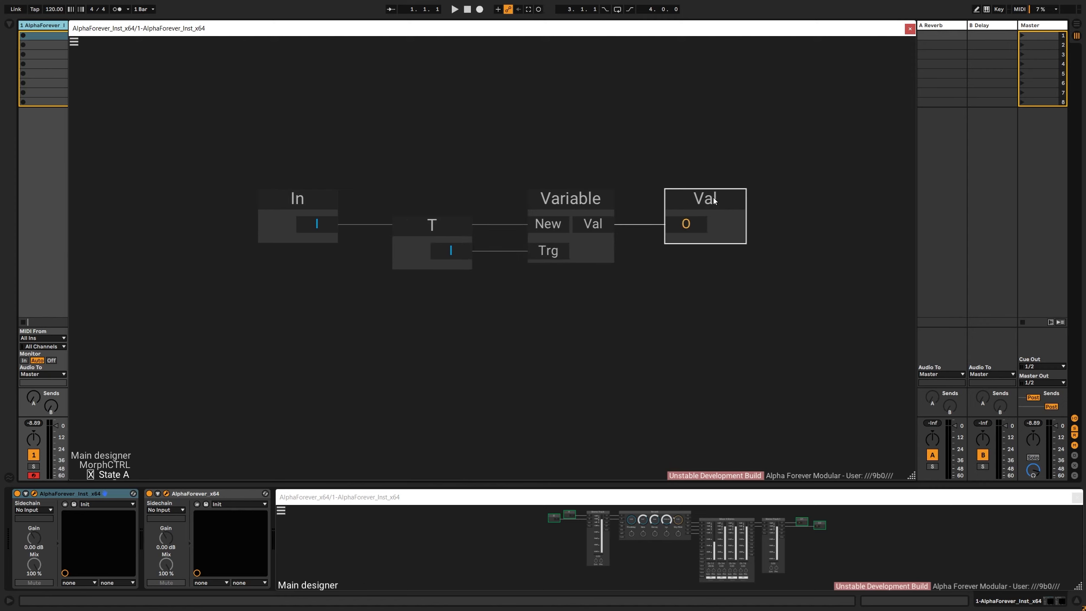
pyautogui.doubleClick(705, 198)
pyautogui.write('Out')
pyautogui.click(317, 158)
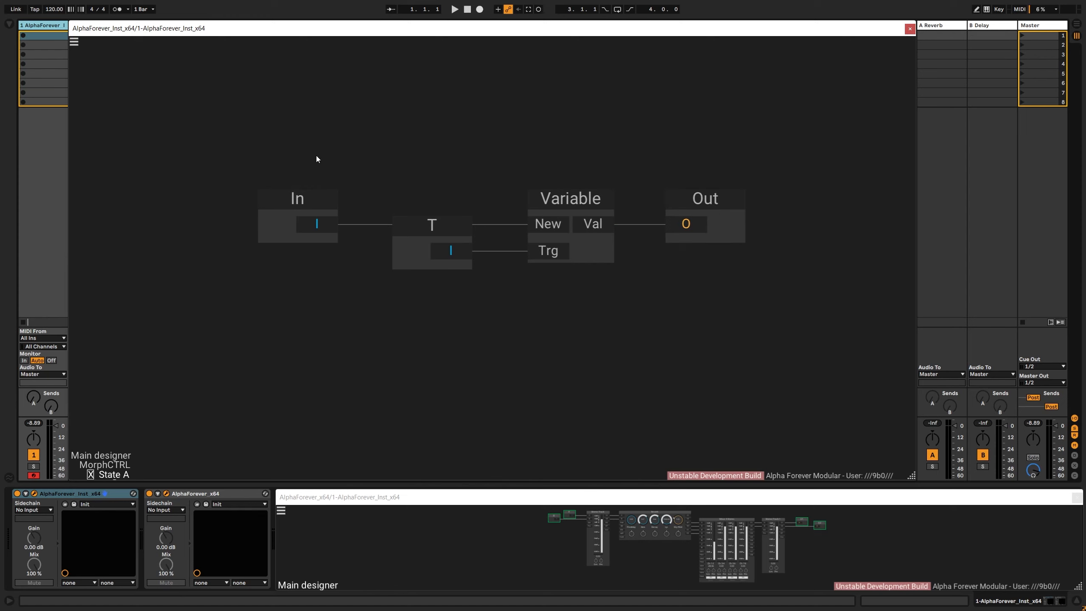
# Rename the In module as V and return to MorphCTRL
pyautogui.doubleClick(283, 201)
pyautogui.write('V')
pyautogui.click(354, 167)
pyautogui.doubleClick(360, 177)
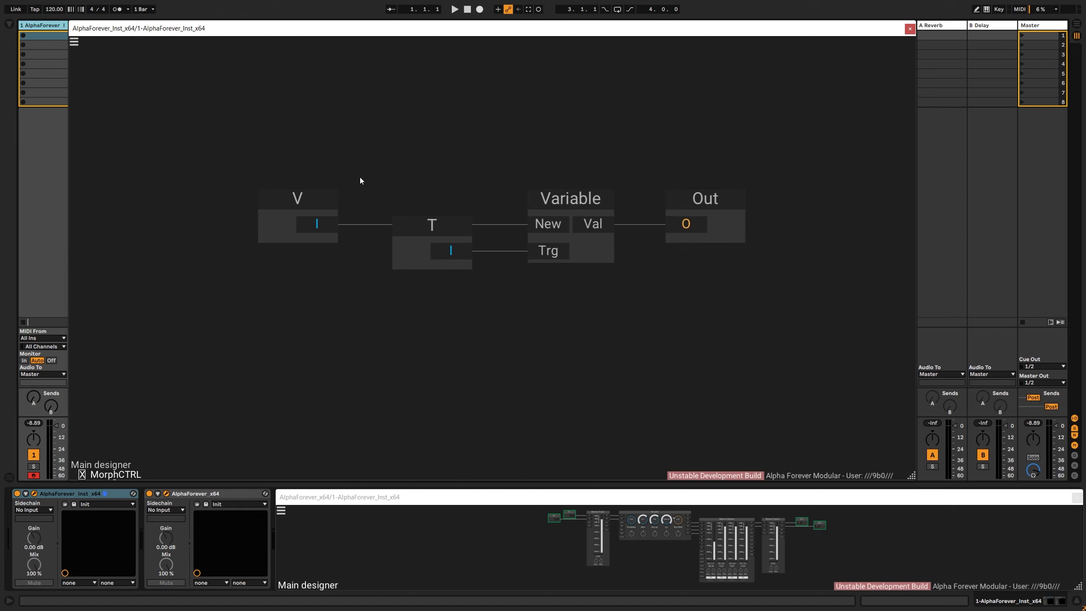
# Wire the T output of Trigger if 1 to State A's T input and place a copy of State A below it
pyautogui.moveTo(395, 171); pyautogui.dragTo(490, 190)
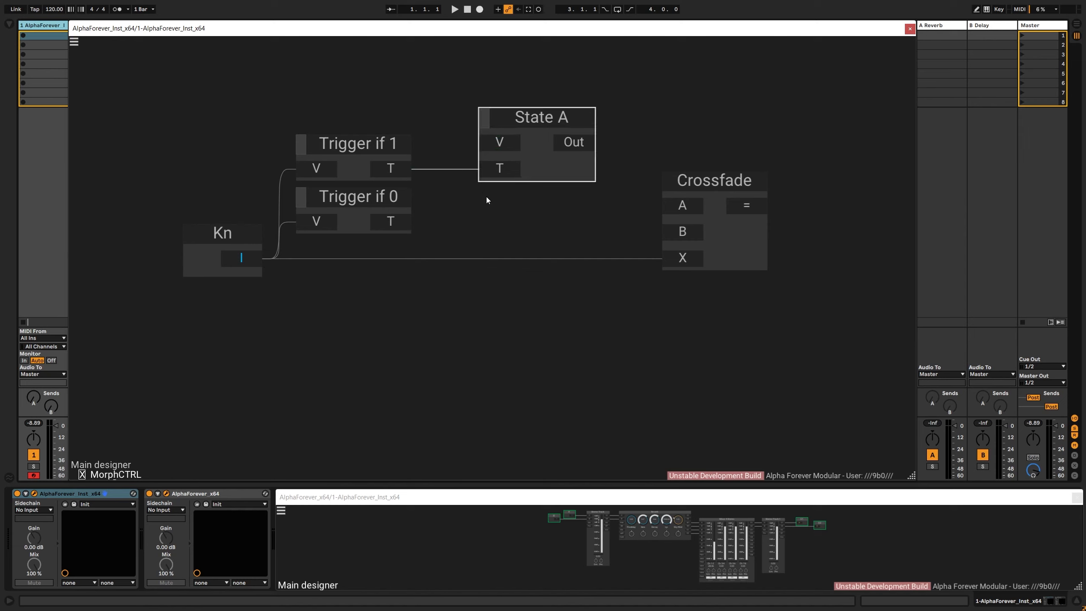
pyautogui.hotkey('ctrl', 'v')
pyautogui.keyDown('shift'); pyautogui.click(534, 179); pyautogui.keyUp('shift')
pyautogui.click(621, 219)
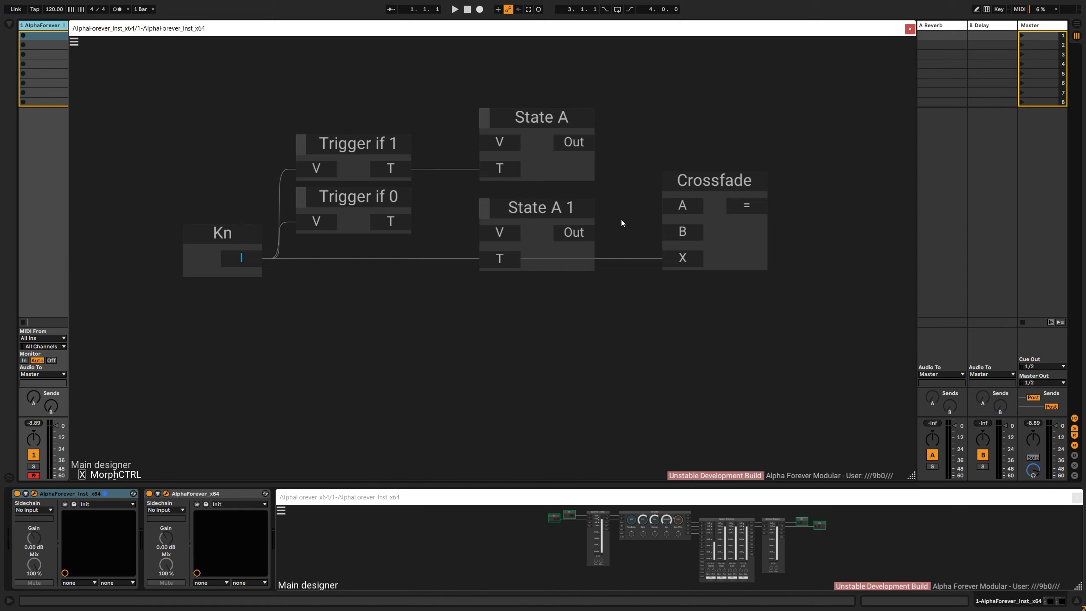
# Rename the State A copy as State B and wire its Out to State A's V input
pyautogui.doubleClick(558, 212)
pyautogui.write('B')
pyautogui.moveTo(549, 209); pyautogui.dragTo(493, 146)
pyautogui.press('Return')
# Open State A, shift T, Variable and Out to the right, and insert an Add module between V and Variable
pyautogui.doubleClick(557, 170)
pyautogui.moveTo(378, 155); pyautogui.dragTo(678, 242)
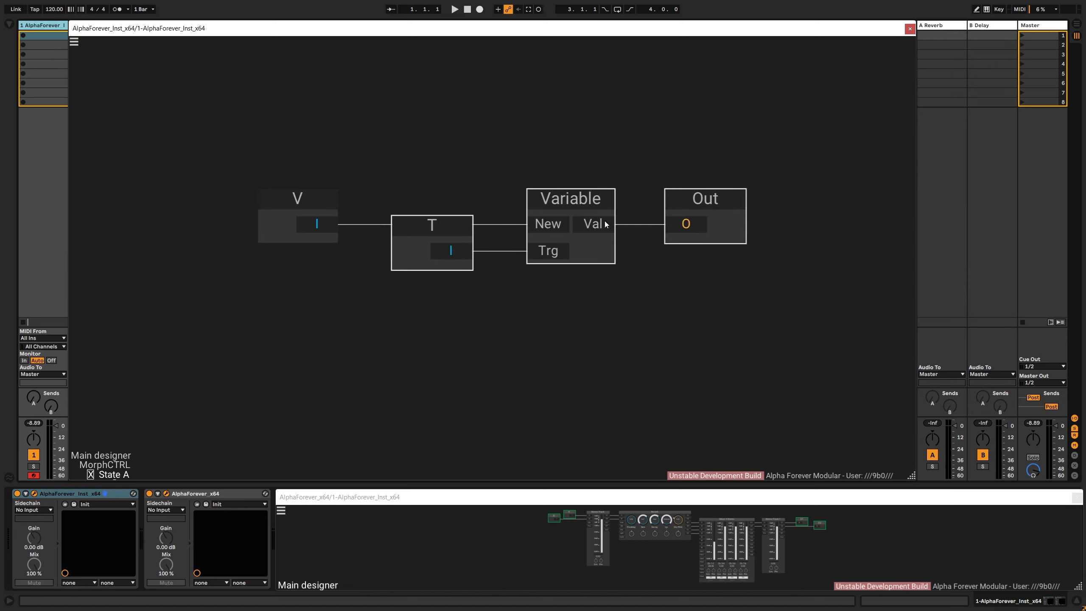
pyautogui.moveTo(580, 203); pyautogui.dragTo(701, 209)
pyautogui.doubleClick(383, 207)
pyautogui.write('add')
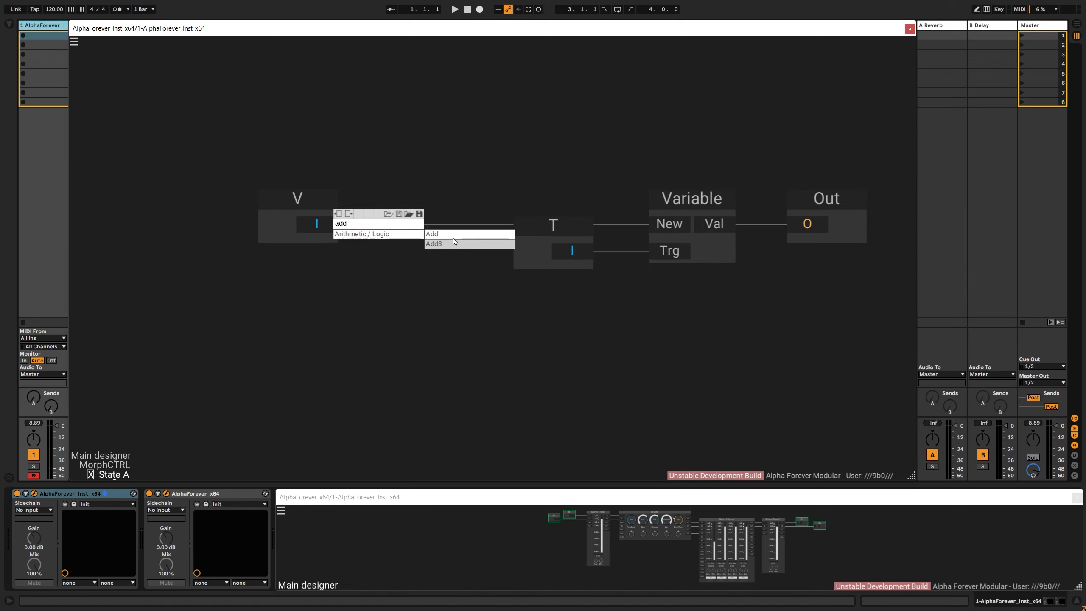
pyautogui.click(454, 236)
pyautogui.moveTo(481, 203); pyautogui.dragTo(422, 204)
# Create a constant of 1 on the Add module's B input and place it left of V
pyautogui.doubleClick(413, 253)
pyautogui.click(284, 225)
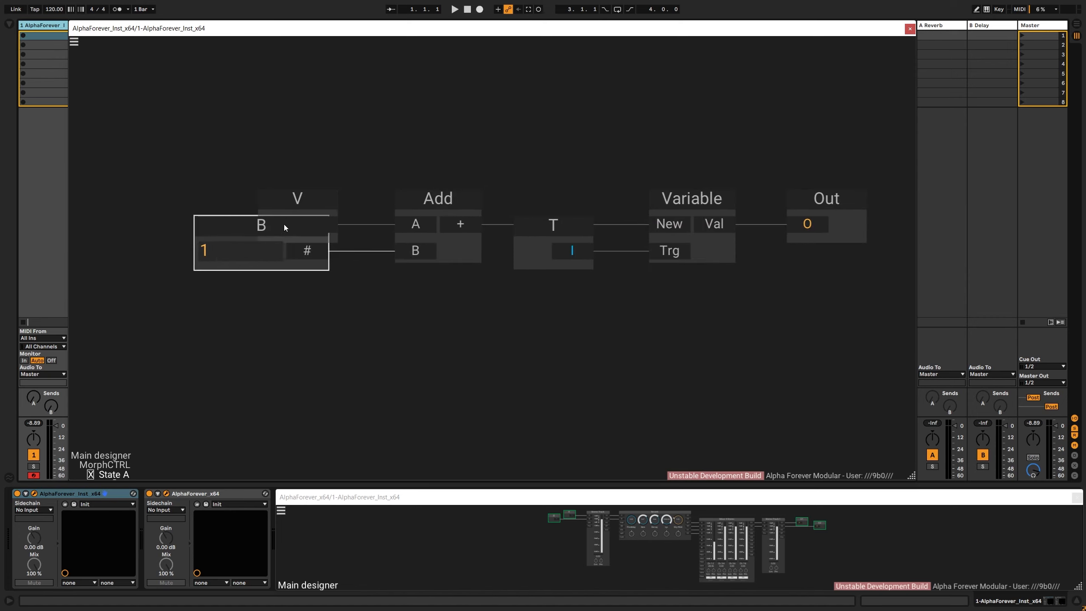
pyautogui.moveTo(285, 227); pyautogui.dragTo(191, 218)
# Return to MorphCTRL and wire State A's Out to Crossfade's A input and State B's V input
pyautogui.doubleClick(385, 117)
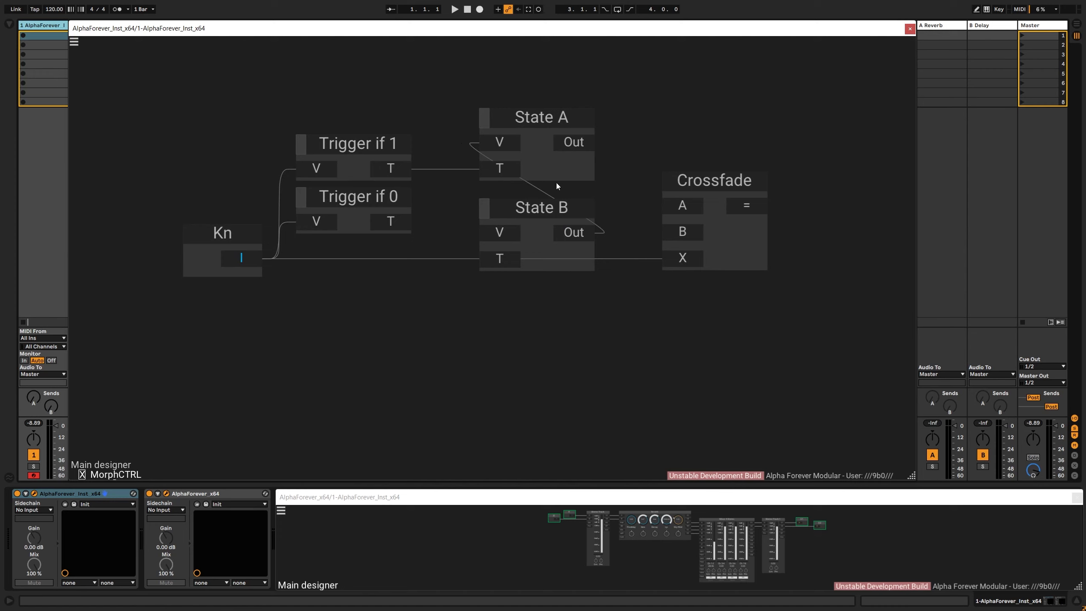
pyautogui.moveTo(581, 143); pyautogui.dragTo(680, 206)
pyautogui.moveTo(577, 145); pyautogui.dragTo(501, 233)
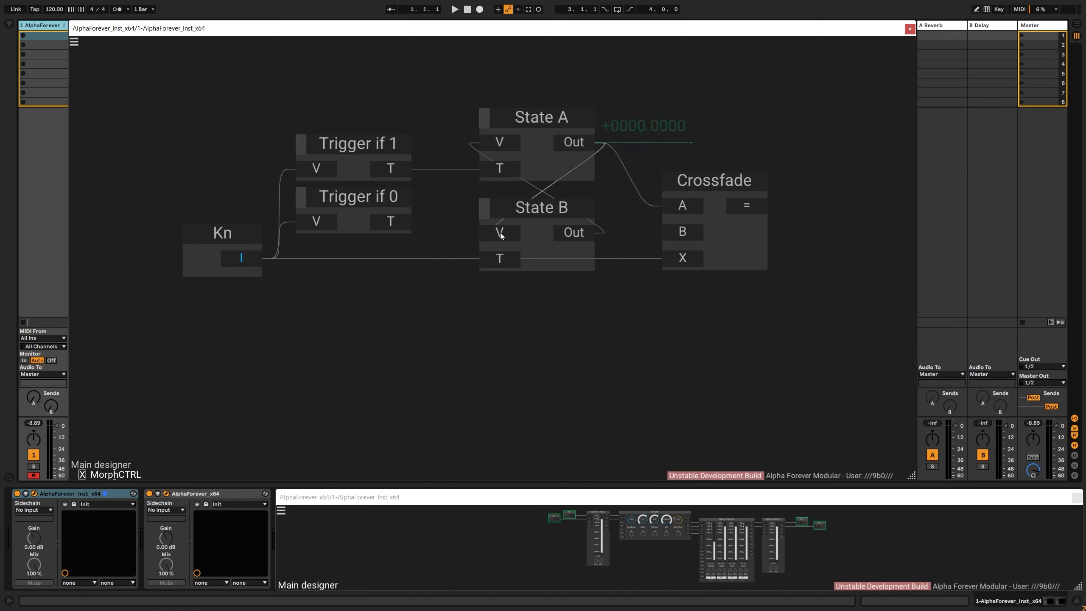
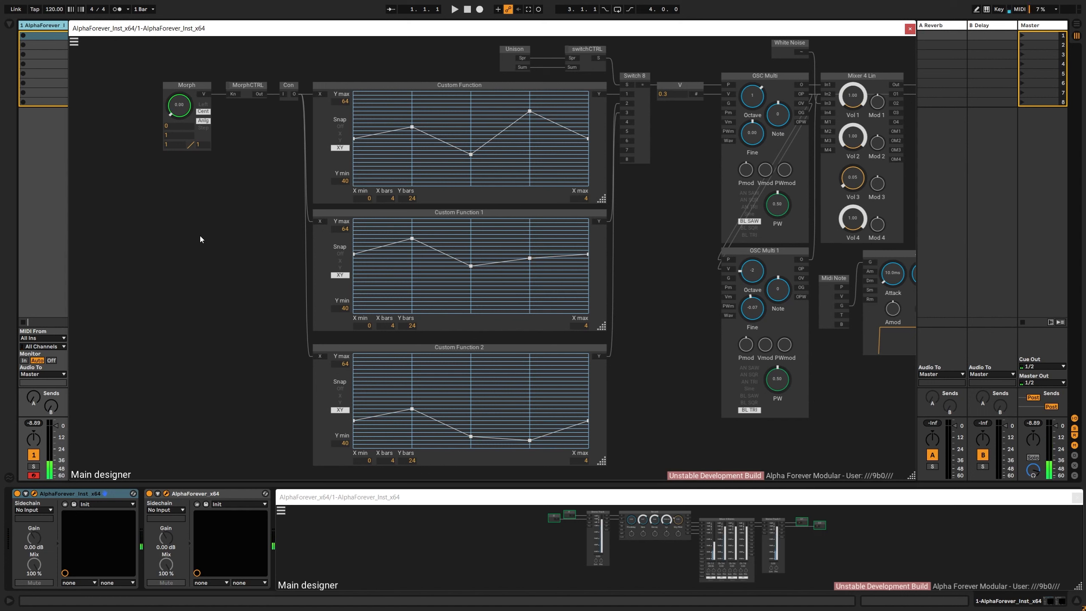
# Open MorphCTRL from the main designer, add an In module above Kn, and rename it Rst
pyautogui.moveTo(236, 248); pyautogui.dragTo(271, 272)
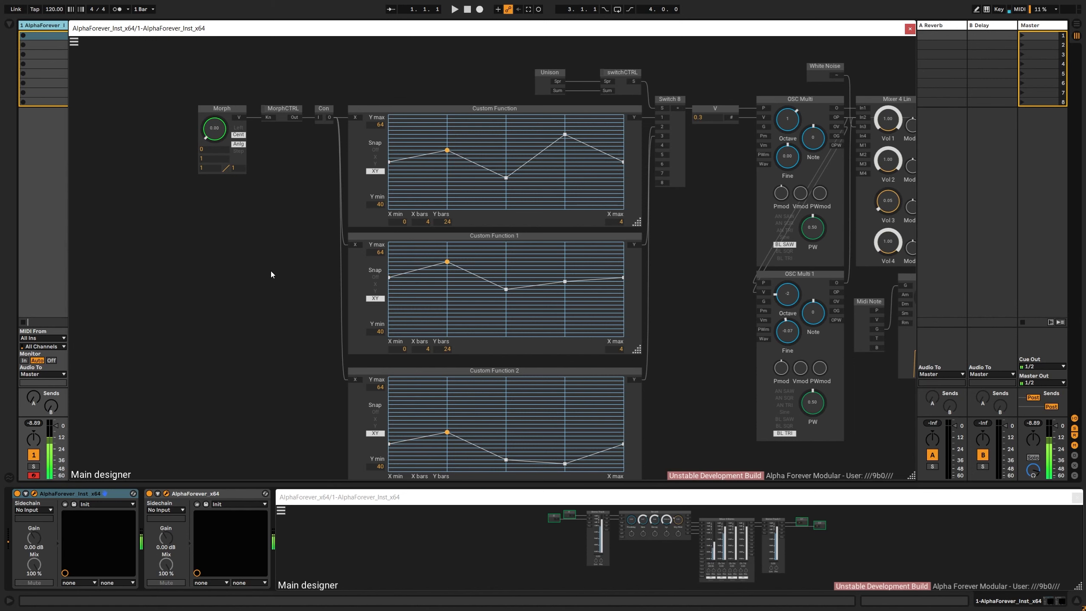
pyautogui.doubleClick(281, 112)
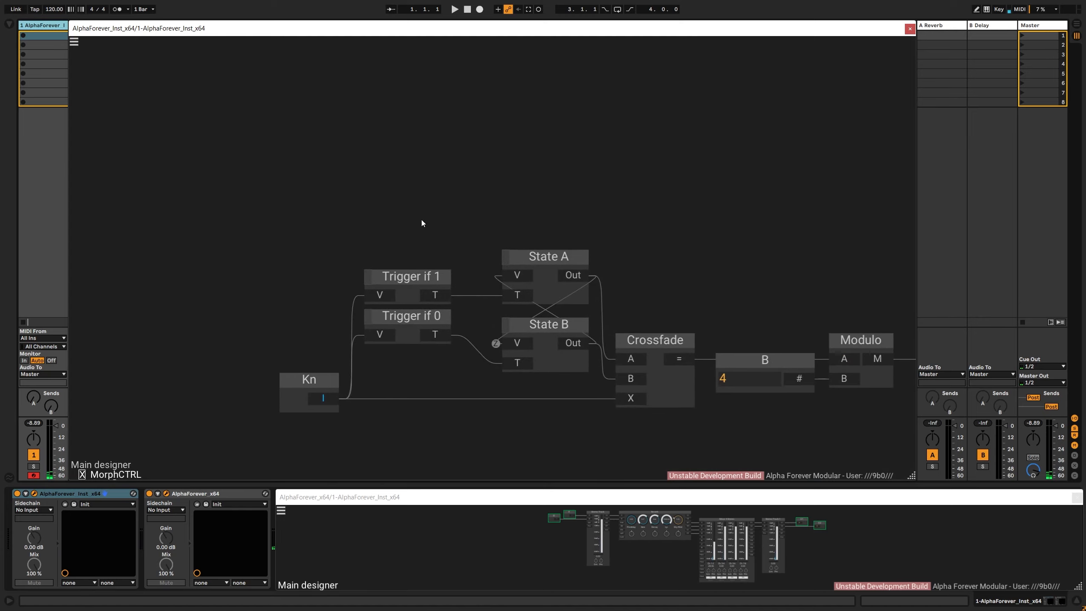
pyautogui.rightClick(291, 157)
pyautogui.moveTo(319, 207)
pyautogui.click(410, 215)
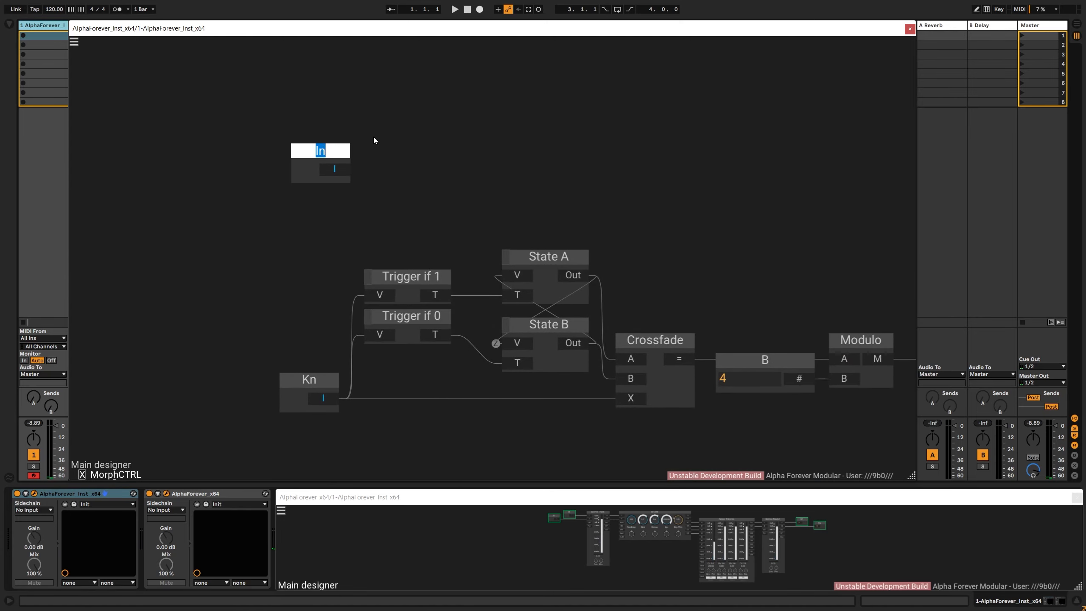
pyautogui.write('Rst')
pyautogui.press('Return')
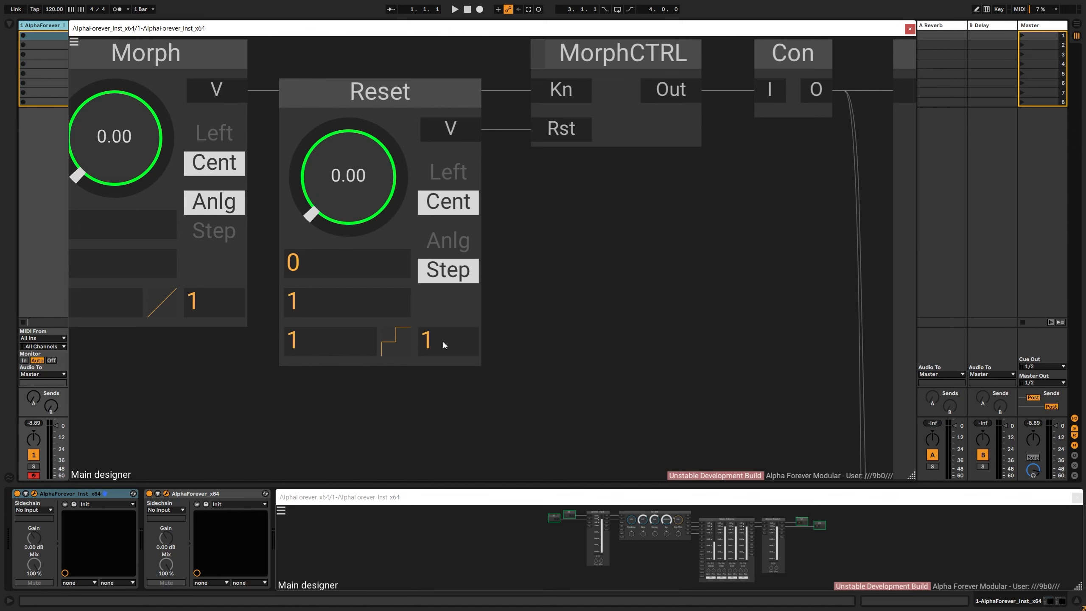
# Return to MorphCTRL, place a copy of Trigger if 1 beside Rst, and rename it Rst -> T
pyautogui.scroll(1, 443, 342)
pyautogui.moveTo(318, 174); pyautogui.dragTo(322, 317)
pyautogui.moveTo(558, 327); pyautogui.dragTo(473, 420)
pyautogui.click(458, 154)
pyautogui.click(406, 276)
pyautogui.hotkey('ctrl', 'c')
pyautogui.hotkey('ctrl', 'v')
pyautogui.doubleClick(420, 140)
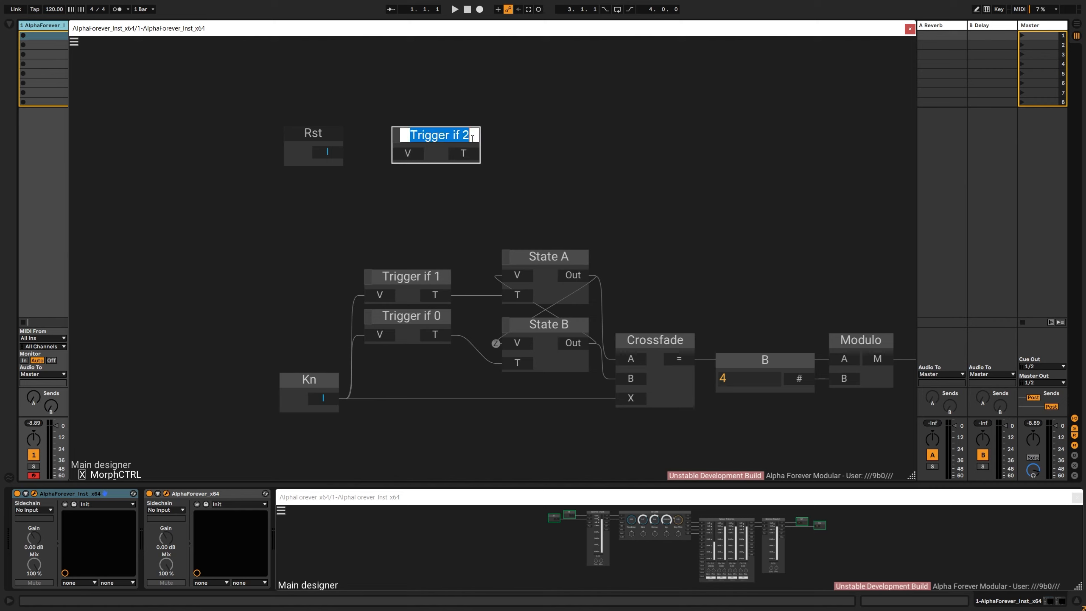
pyautogui.write('Rst')
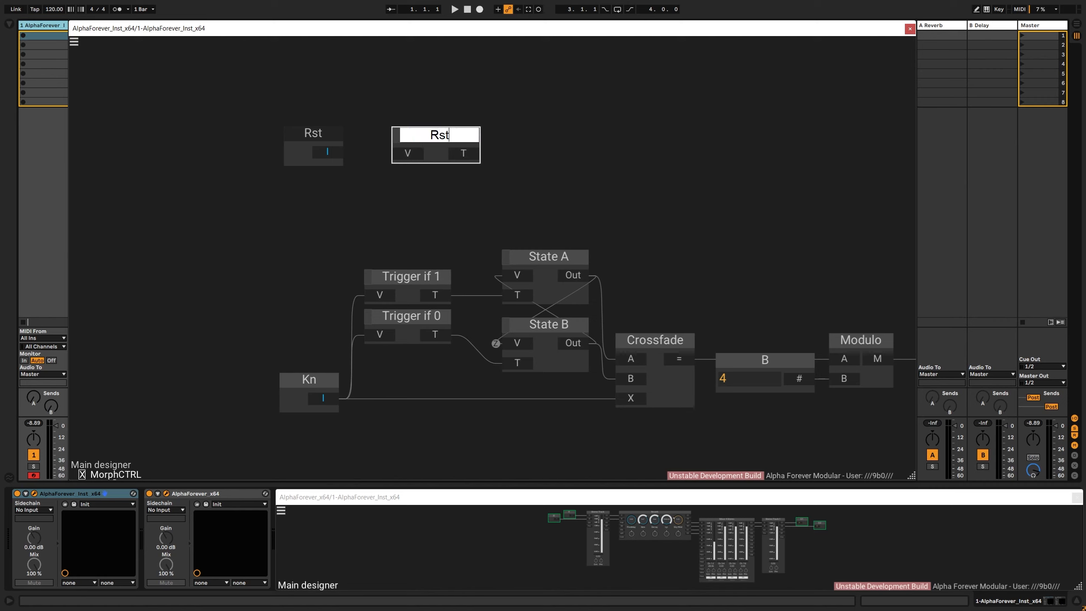
pyautogui.write(' -> T')
pyautogui.click(552, 129)
# Wire Rst to the V input of Rst -> T and left-align that module with Trigger if 1 and Trigger if 0
pyautogui.moveTo(328, 152); pyautogui.dragTo(408, 153)
pyautogui.moveTo(439, 135); pyautogui.dragTo(440, 134)
pyautogui.moveTo(342, 95); pyautogui.dragTo(495, 346)
pyautogui.press('l')
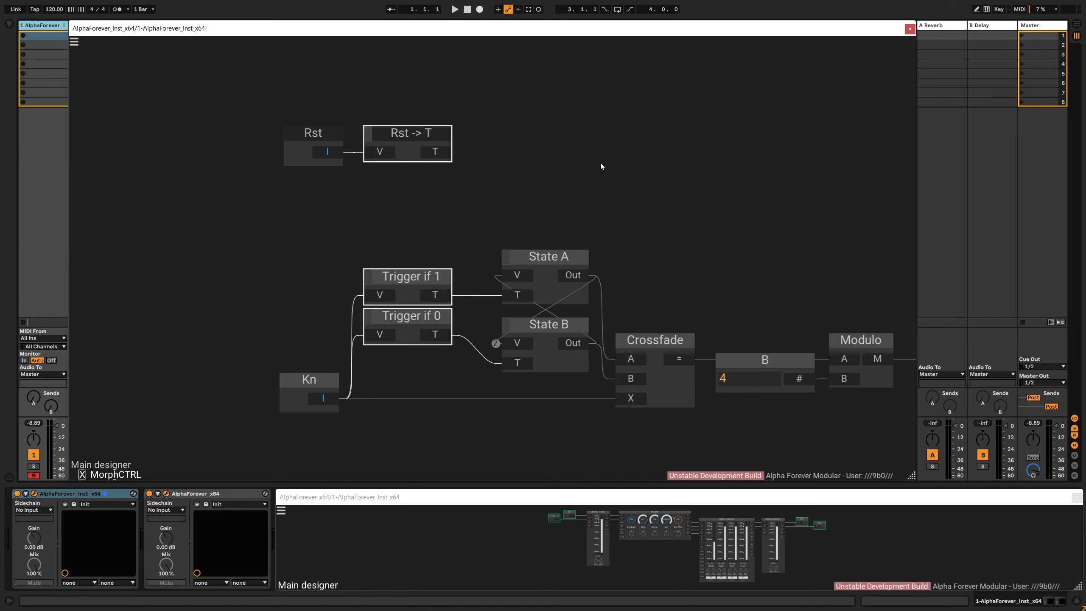
pyautogui.click(601, 163)
pyautogui.moveTo(596, 182); pyautogui.dragTo(541, 182)
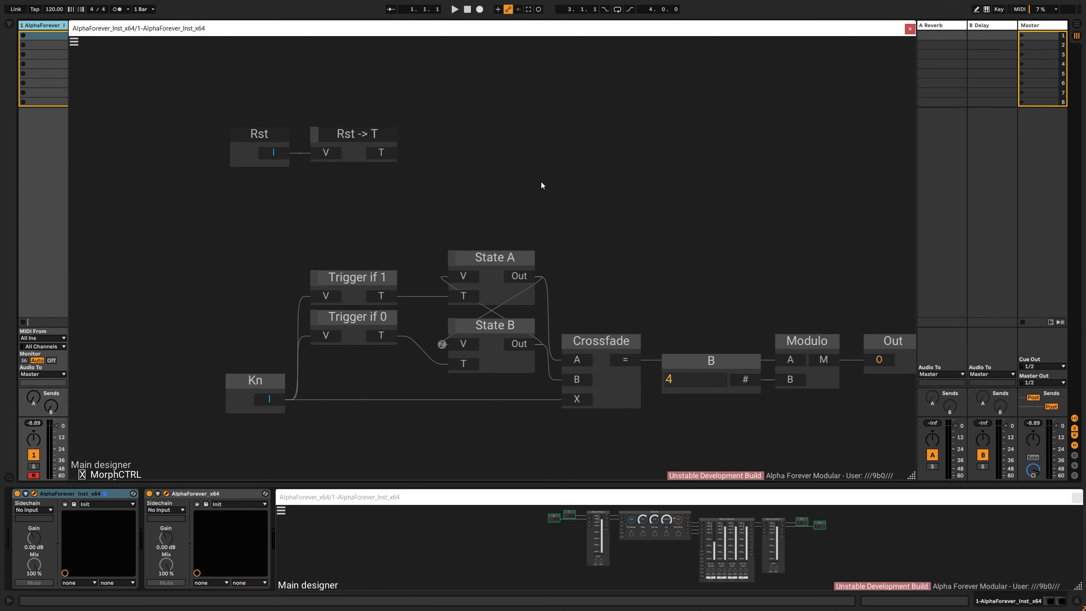
# Open State A, add an In module below T, and rename it Rst
pyautogui.doubleClick(494, 288)
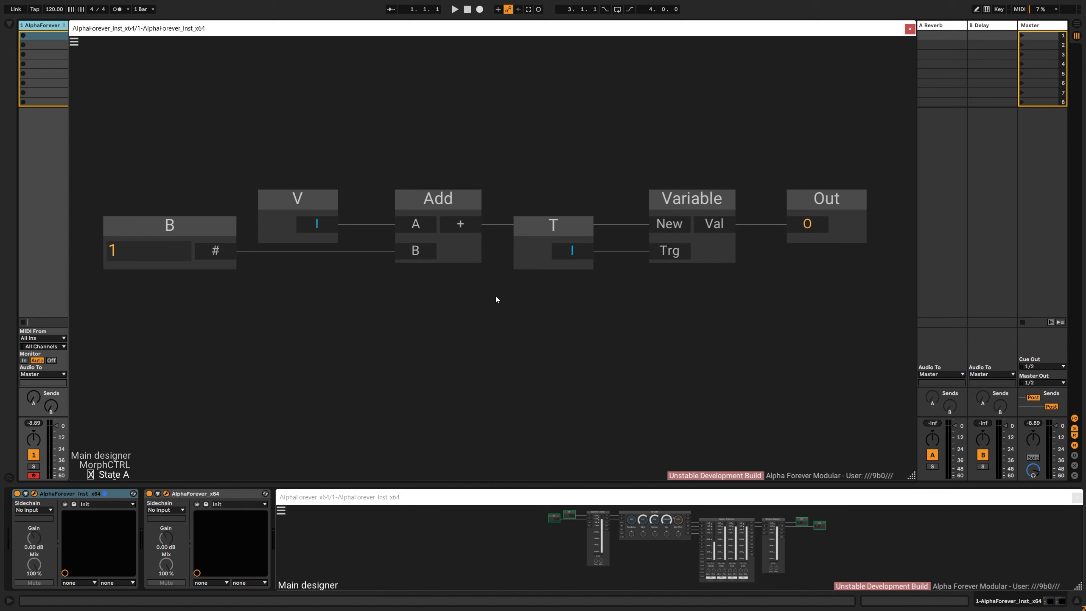
pyautogui.scroll(-2, 473, 302)
pyautogui.rightClick(478, 305)
pyautogui.moveTo(511, 343)
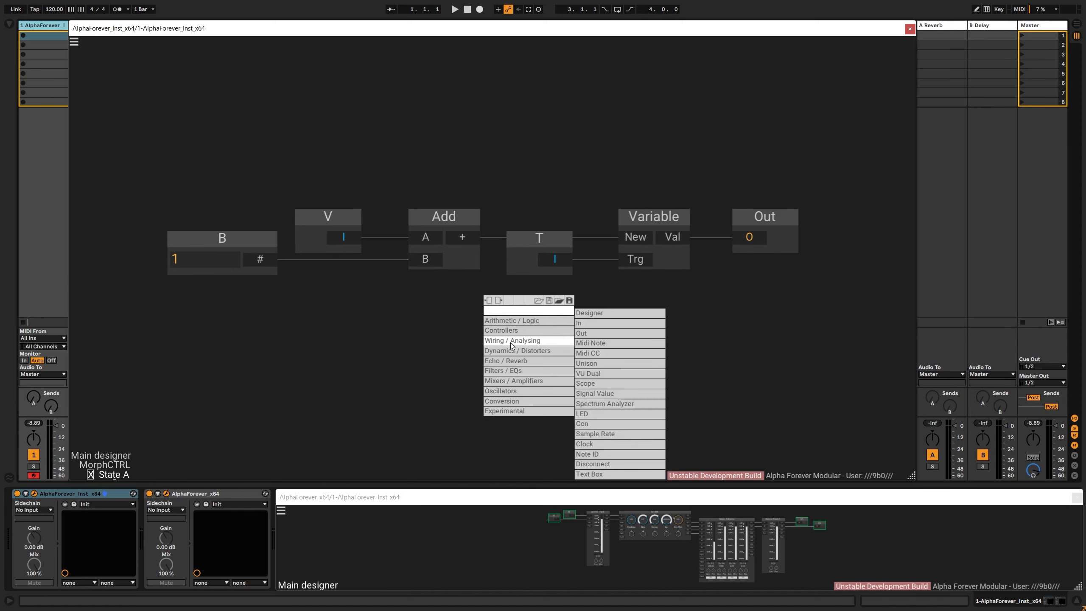
pyautogui.click(604, 328)
pyautogui.doubleClick(526, 286)
pyautogui.write('Rst')
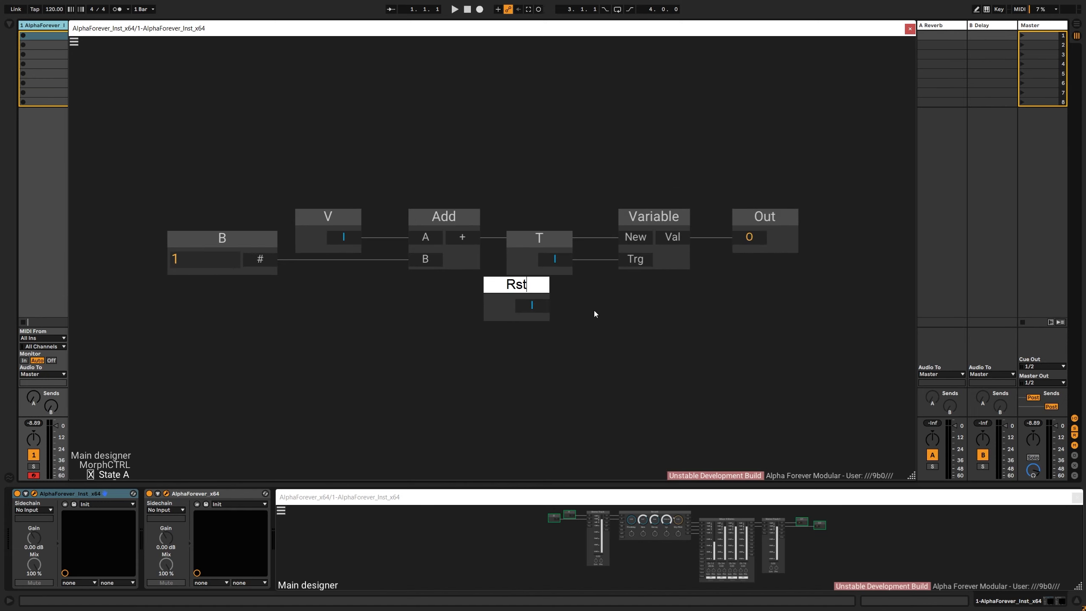
pyautogui.press('Return')
# Align Rst directly beneath T and shift State A's input-side modules away from Variable to make room
pyautogui.moveTo(458, 189); pyautogui.dragTo(601, 357)
pyautogui.press('a')
pyautogui.click(616, 356)
pyautogui.moveTo(101, 159); pyautogui.dragTo(648, 453)
pyautogui.moveTo(550, 267); pyautogui.dragTo(576, 275)
# Insert an Add module between T and Variable's Trg, wire Rst to its B input, and space Variable and Out farther away
pyautogui.doubleClick(462, 256)
pyautogui.write('add')
pyautogui.press('Return')
pyautogui.moveTo(598, 238); pyautogui.dragTo(537, 237)
pyautogui.moveTo(522, 159)
pyautogui.mouseDown()
pyautogui.moveTo(677, 213)
pyautogui.moveTo(553, 211)
pyautogui.moveTo(538, 222)
pyautogui.moveTo(911, 385)
pyautogui.mouseUp()
pyautogui.moveTo(575, 254); pyautogui.dragTo(725, 255)
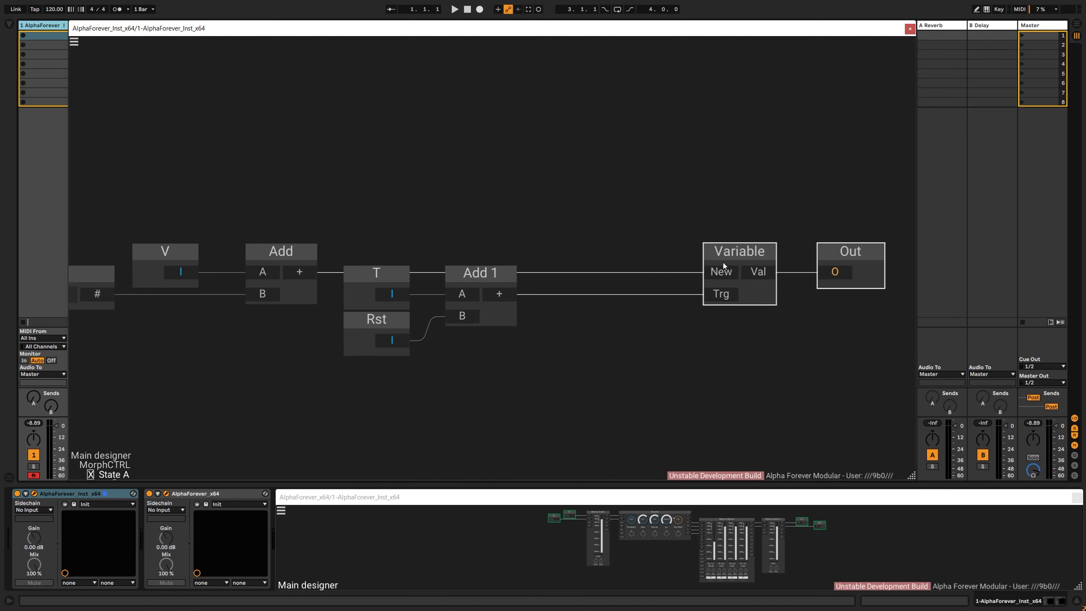
pyautogui.click(563, 322)
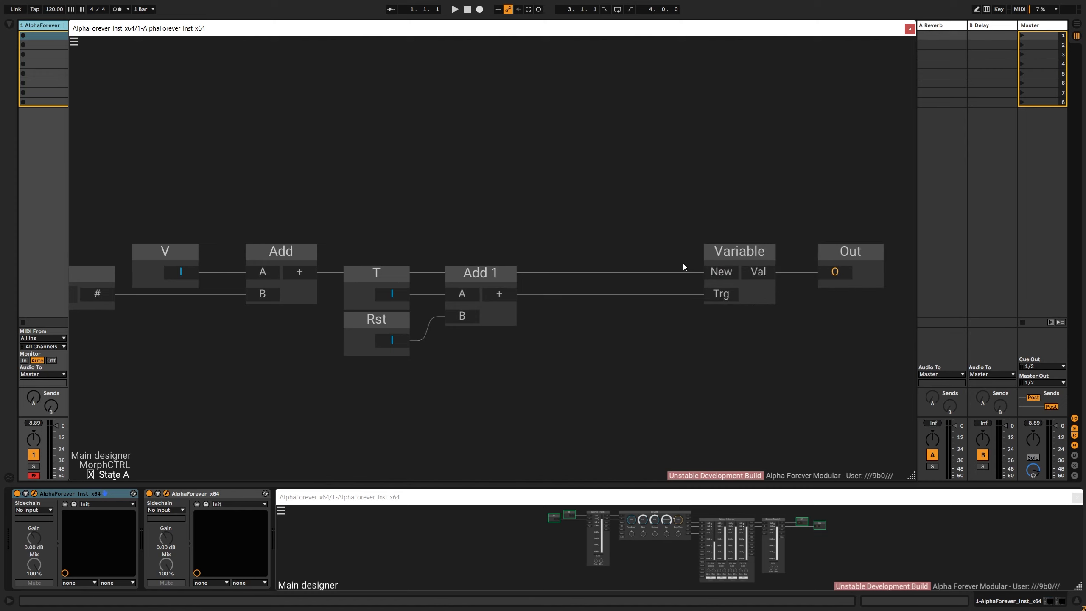
# Add a Mul module before Variable, wiring its output to New and the first Add's output to its A input
pyautogui.rightClick(635, 241)
pyautogui.write('mul')
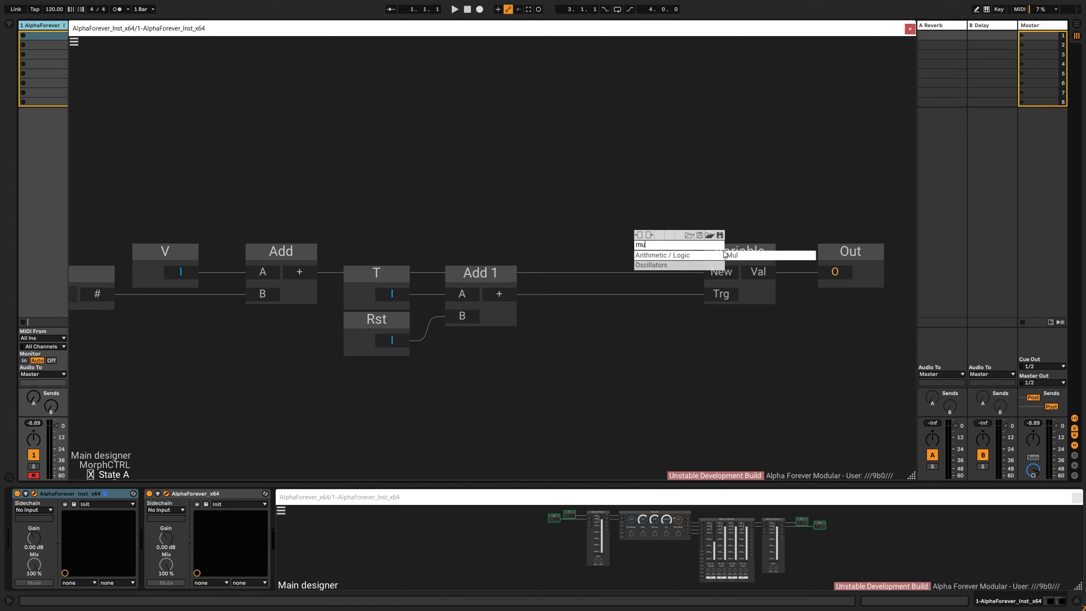
pyautogui.press('Return')
pyautogui.moveTo(682, 224); pyautogui.dragTo(648, 219)
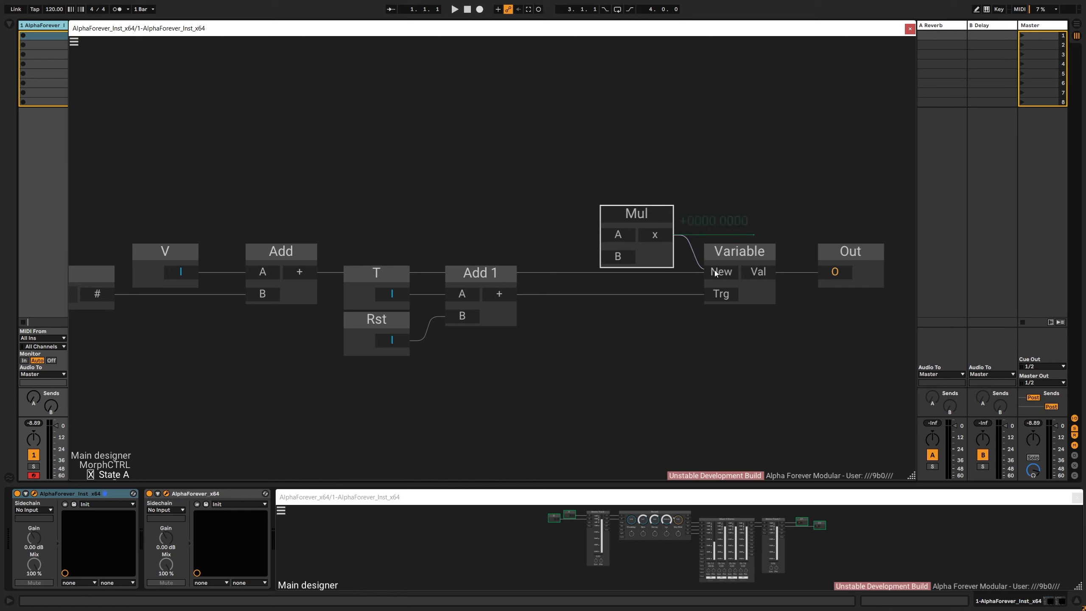
pyautogui.moveTo(713, 273); pyautogui.dragTo(715, 273)
pyautogui.moveTo(304, 276); pyautogui.dragTo(635, 236)
# Raise B, V and the first Add so they line up with Mul
pyautogui.moveTo(340, 195); pyautogui.dragTo(512, 192)
pyautogui.moveTo(136, 190); pyautogui.dragTo(485, 369)
pyautogui.keyDown('shift'); pyautogui.click(470, 256); pyautogui.keyUp('shift')
pyautogui.moveTo(473, 265); pyautogui.dragTo(473, 227)
pyautogui.moveTo(697, 222); pyautogui.dragTo(461, 247)
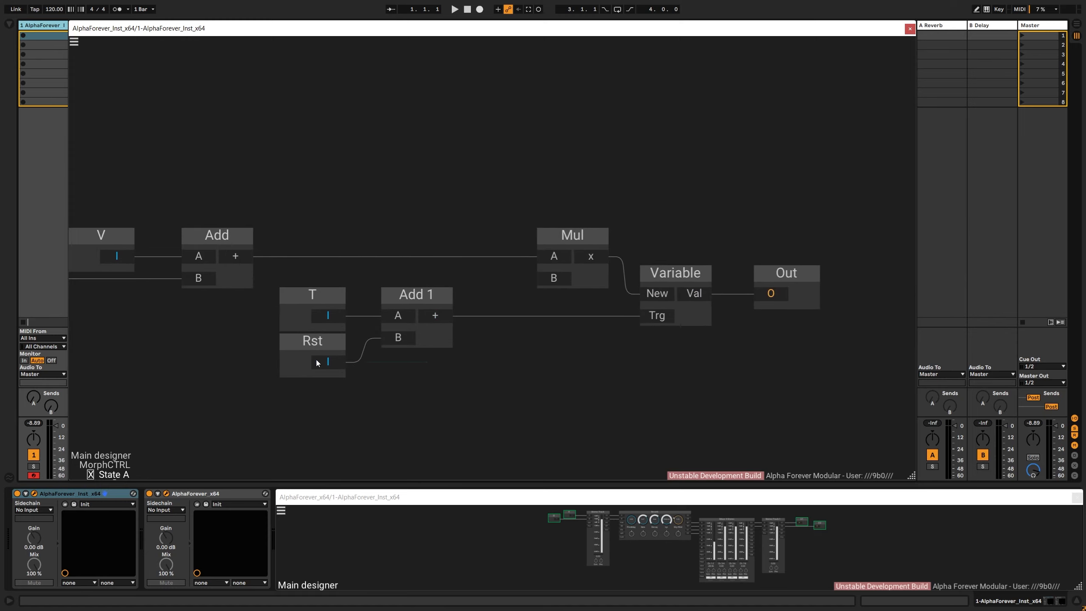
# Add a 1-X module beside Rst and wire Rst through it to Mul's B input
pyautogui.rightClick(412, 358)
pyautogui.write('1')
pyautogui.click(510, 383)
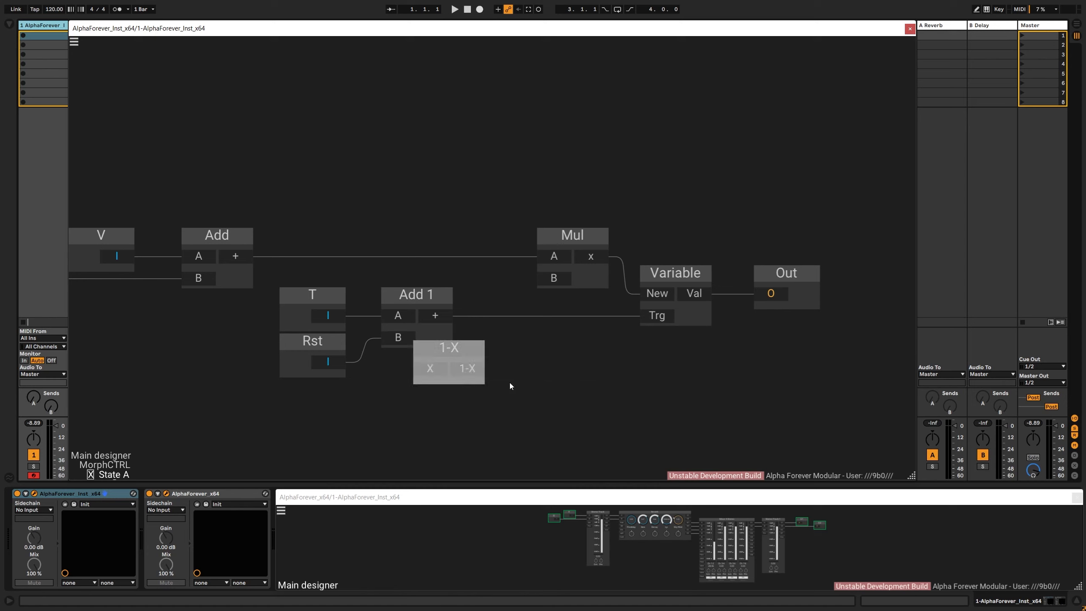
pyautogui.moveTo(328, 362); pyautogui.dragTo(546, 283)
# Move Mul, Variable and Out farther from 1-X to clear space for the wiring in State A
pyautogui.moveTo(511, 182); pyautogui.dragTo(914, 405)
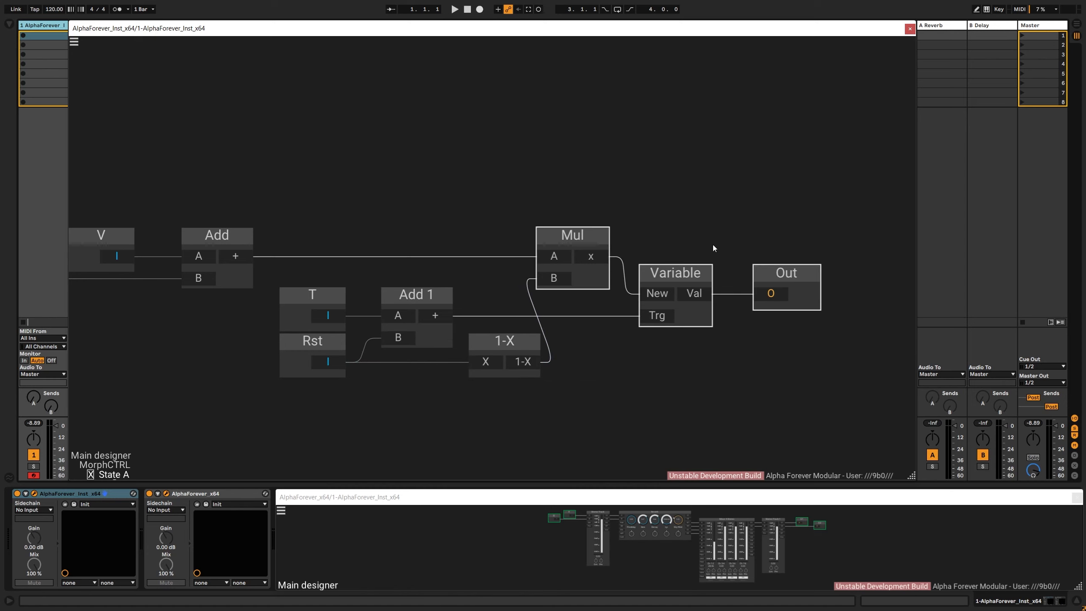
pyautogui.moveTo(572, 238); pyautogui.dragTo(606, 238)
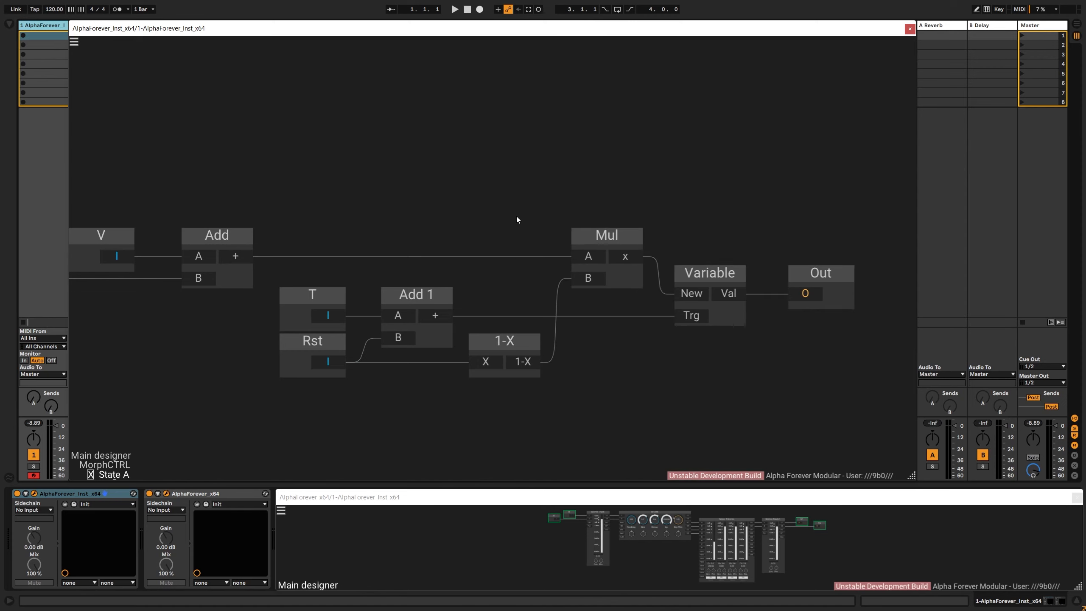
pyautogui.click(484, 207)
pyautogui.scroll(-2, 484, 207)
pyautogui.scroll(1, 484, 207)
pyautogui.moveTo(484, 207); pyautogui.dragTo(557, 209)
pyautogui.scroll(-2, 556, 209)
pyautogui.scroll(1, 538, 210)
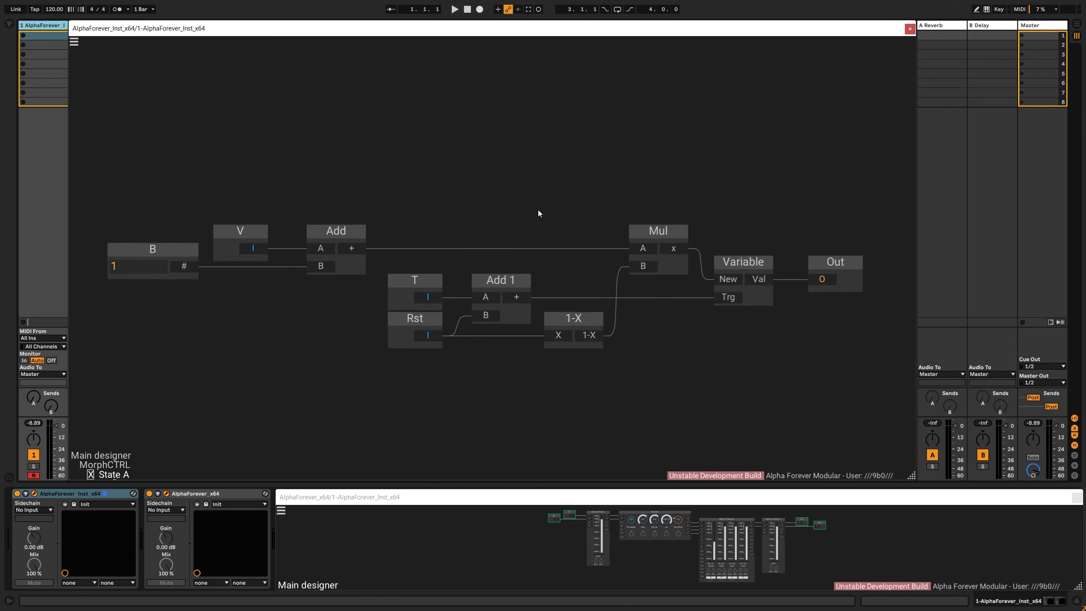
# Return to MorphCTRL and move State B down so it clears State A's new Rst input
pyautogui.doubleClick(538, 210)
pyautogui.click(538, 209)
pyautogui.click(492, 330)
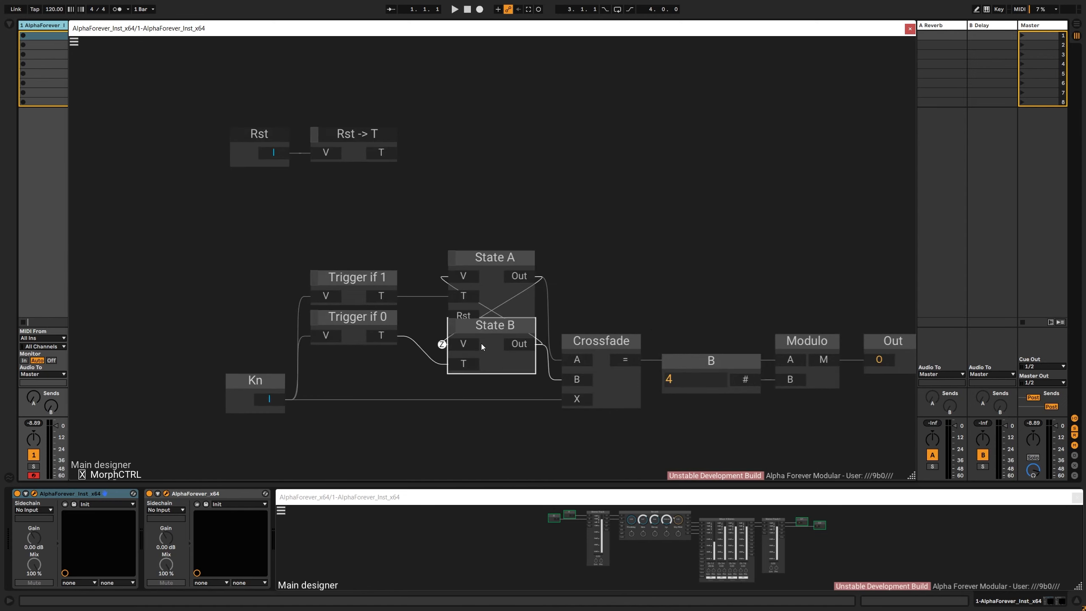
pyautogui.moveTo(494, 324); pyautogui.dragTo(494, 339)
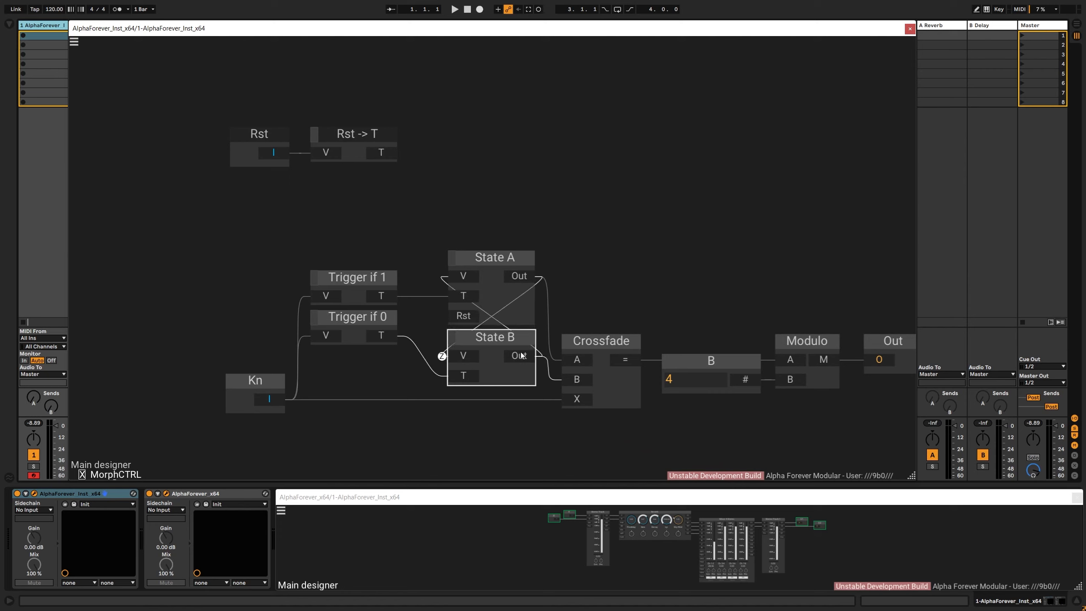
pyautogui.hotkey('ctrl', 'z')
pyautogui.moveTo(510, 253); pyautogui.dragTo(509, 331)
pyautogui.click(620, 287)
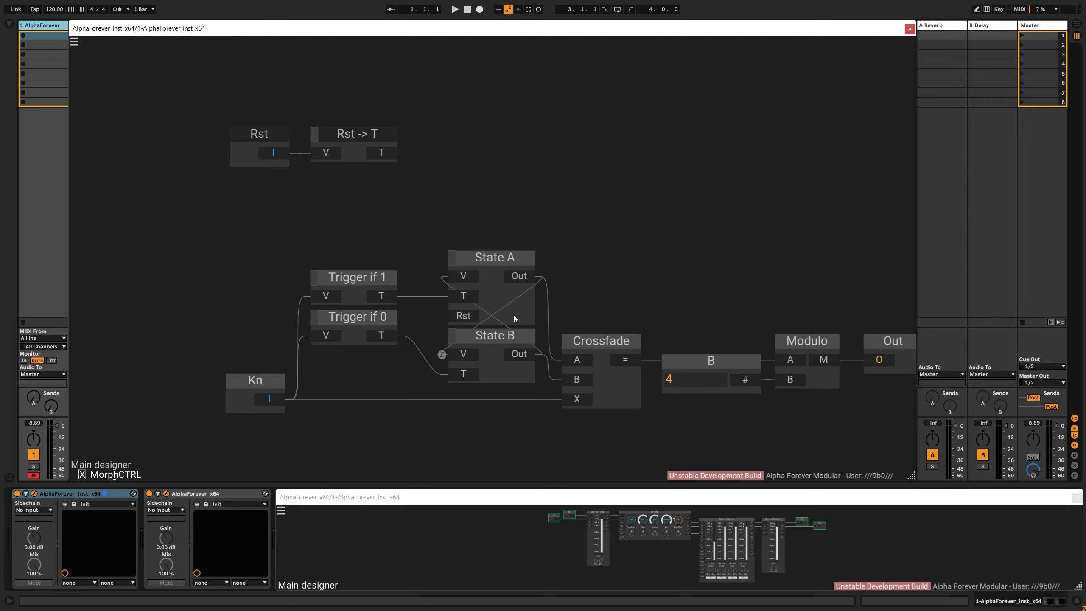
# Open State B and add an In module below T
pyautogui.doubleClick(488, 369)
pyautogui.rightClick(363, 315)
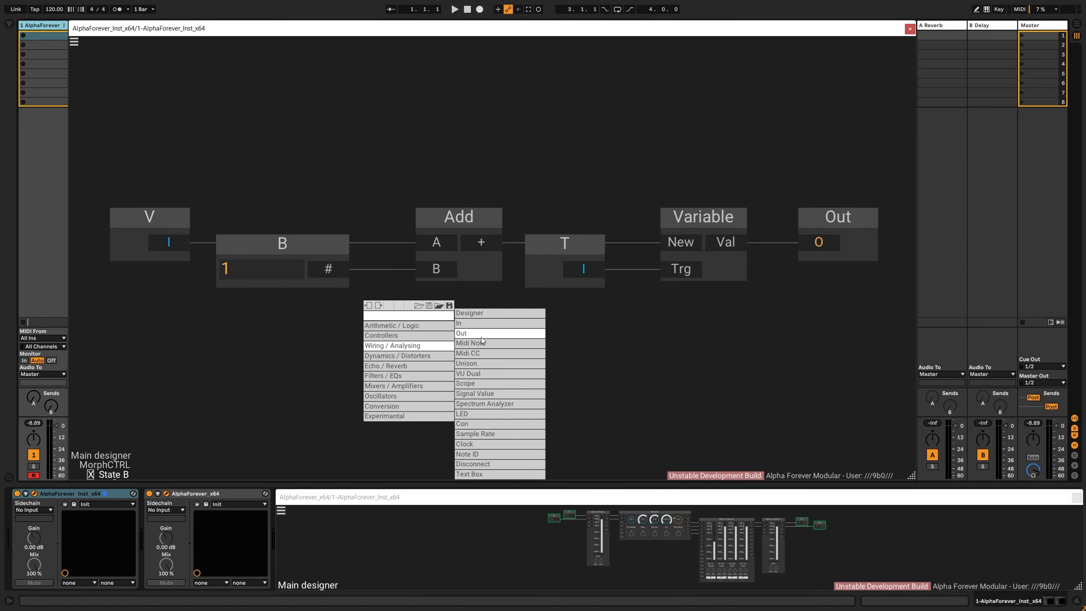
pyautogui.click(482, 326)
pyautogui.moveTo(371, 285); pyautogui.dragTo(497, 299)
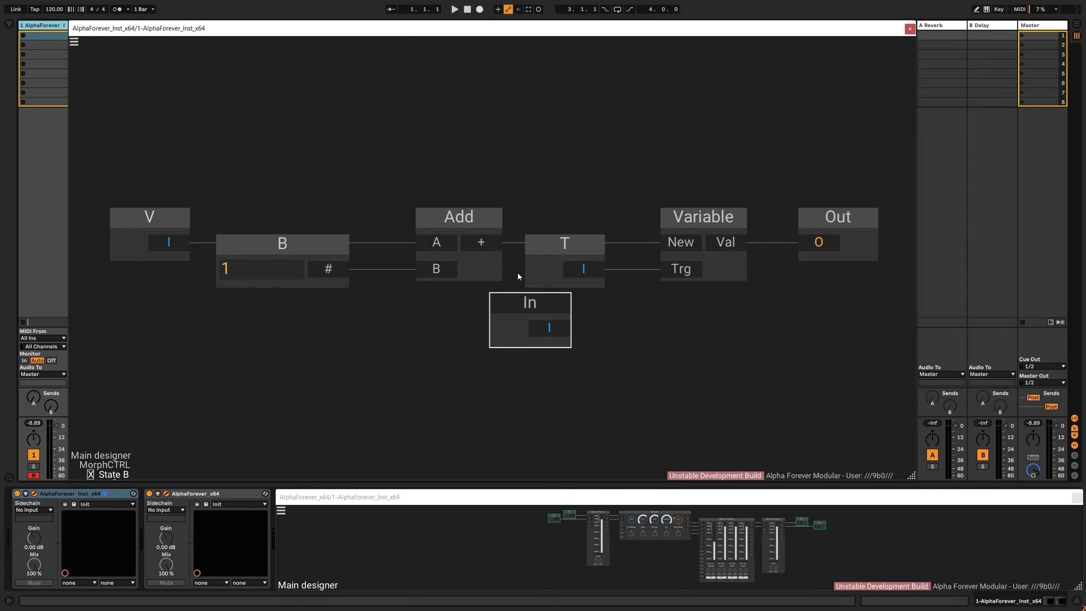
# Align the new In module beneath T and move Variable and Out farther away to make room
pyautogui.click(533, 274)
pyautogui.press('v')
pyautogui.moveTo(644, 120); pyautogui.dragTo(539, 158)
pyautogui.moveTo(506, 181); pyautogui.dragTo(954, 384)
pyautogui.moveTo(596, 264); pyautogui.dragTo(693, 264)
pyautogui.click(567, 261)
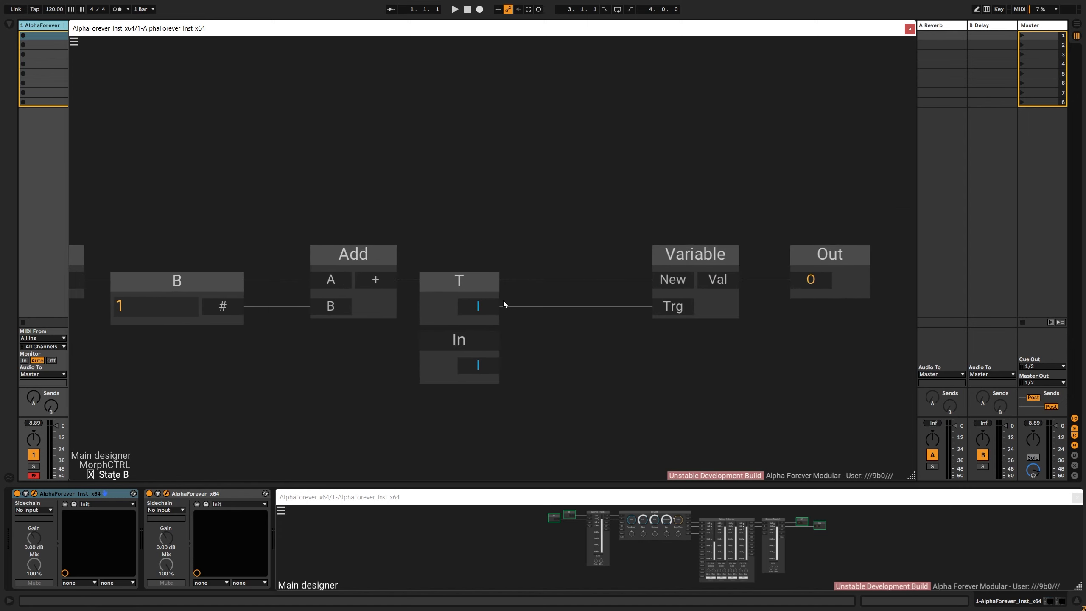
# Insert an Add module between T and Variable's Trg in State B and wire the new In module to its B input
pyautogui.rightClick(480, 310)
pyautogui.write('add')
pyautogui.click(586, 324)
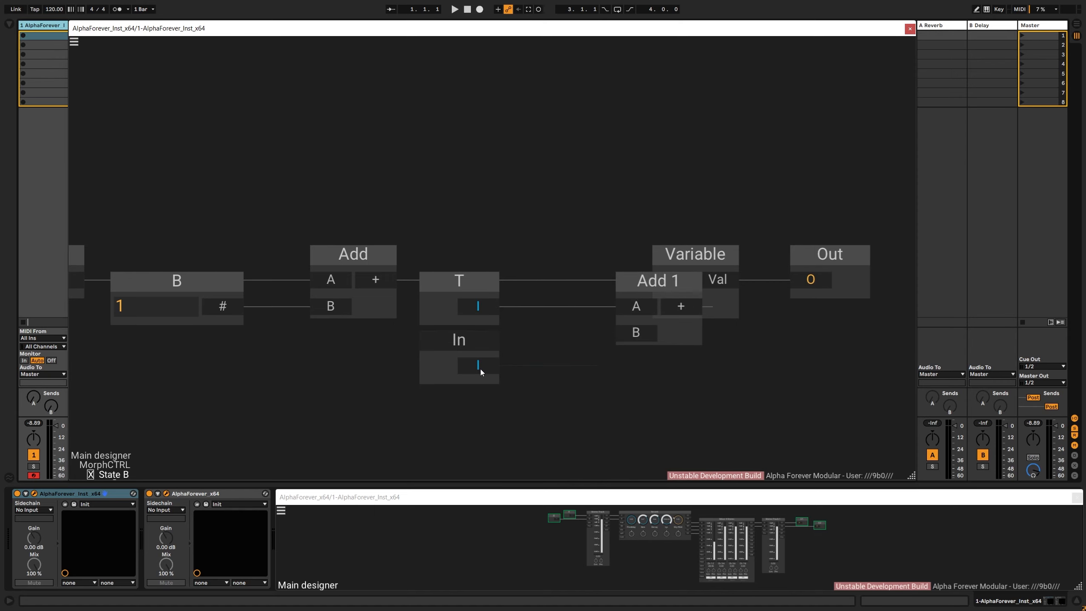
pyautogui.moveTo(479, 366); pyautogui.dragTo(636, 332)
pyautogui.moveTo(647, 289); pyautogui.dragTo(568, 289)
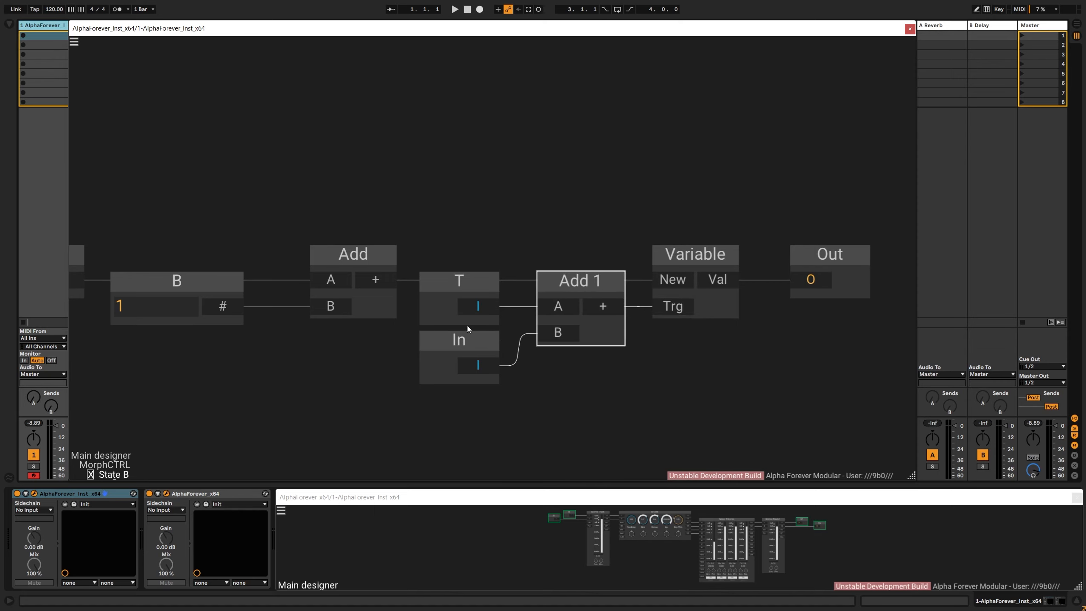
# Rename State B's new In module Rst and return to MorphCTRL
pyautogui.doubleClick(466, 340)
pyautogui.write('Rst')
pyautogui.doubleClick(560, 367)
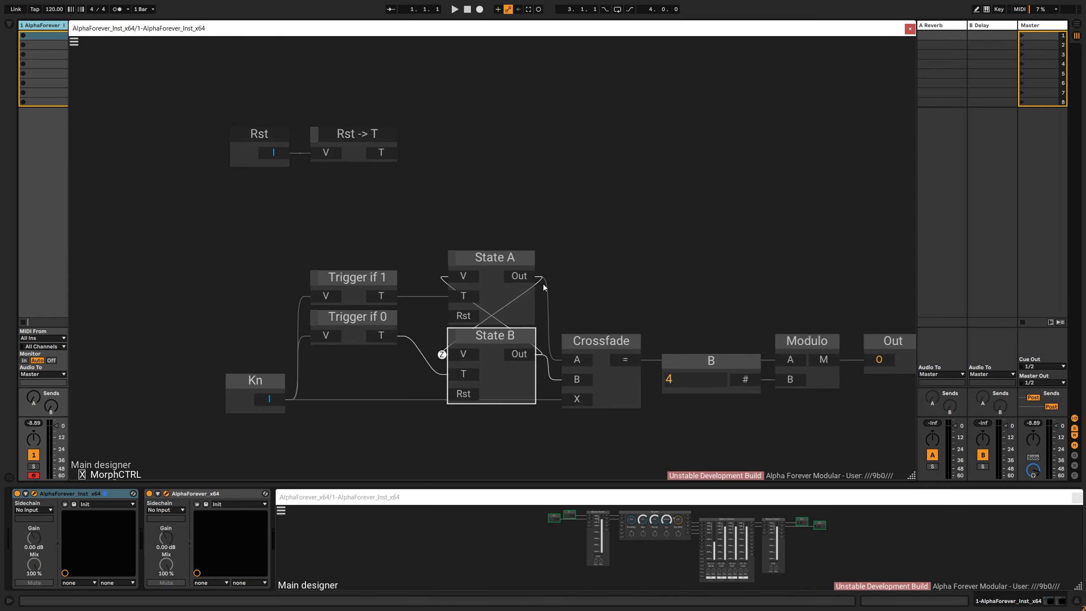
# Open State A, add an Out module fed by Rst, rename it _Rst, and return to MorphCTRL
pyautogui.doubleClick(502, 308)
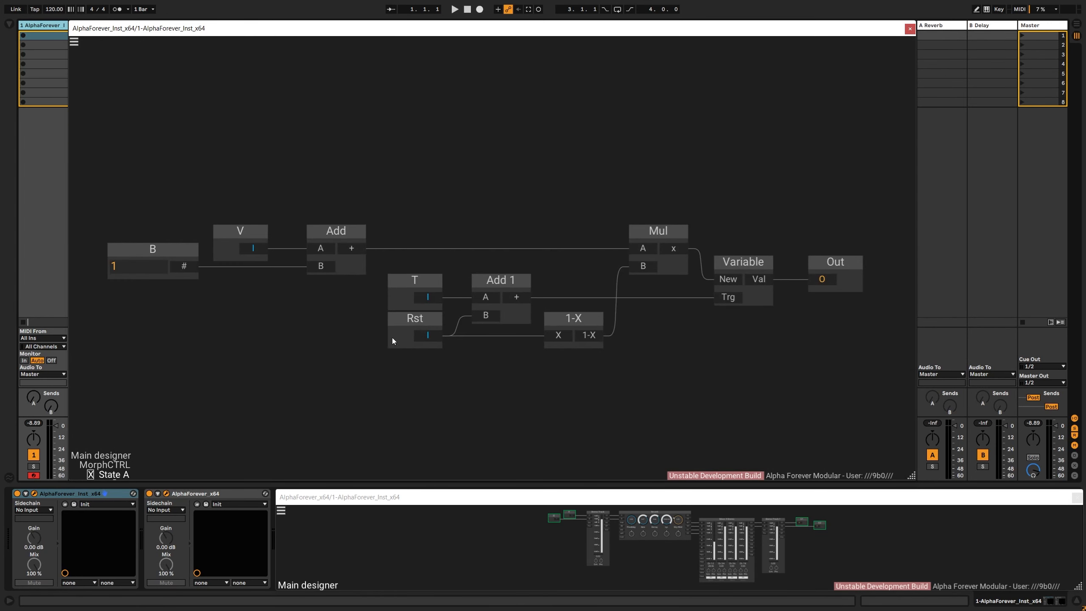
pyautogui.doubleClick(429, 336)
pyautogui.moveTo(522, 327); pyautogui.dragTo(492, 359)
pyautogui.doubleClick(504, 354)
pyautogui.write('_Rst')
pyautogui.doubleClick(598, 384)
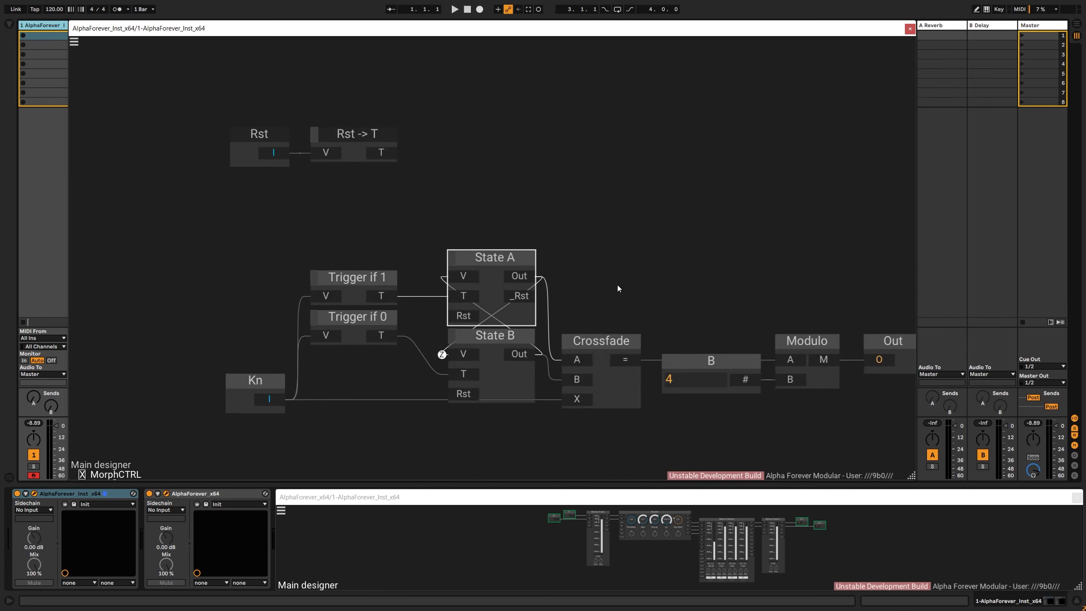
# Wire State A's _Rst to State B's Rst and Rst -> T's output to State A's Rst, moving the reset modules closer
pyautogui.moveTo(619, 286); pyautogui.dragTo(633, 227)
pyautogui.moveTo(539, 238); pyautogui.dragTo(470, 336)
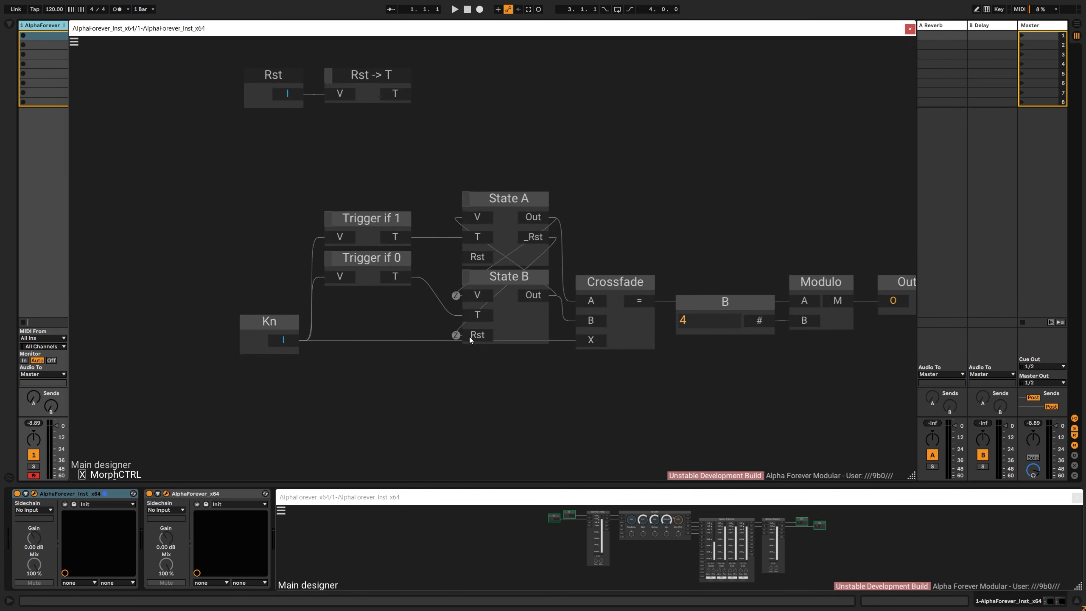
pyautogui.scroll(-2, 463, 386)
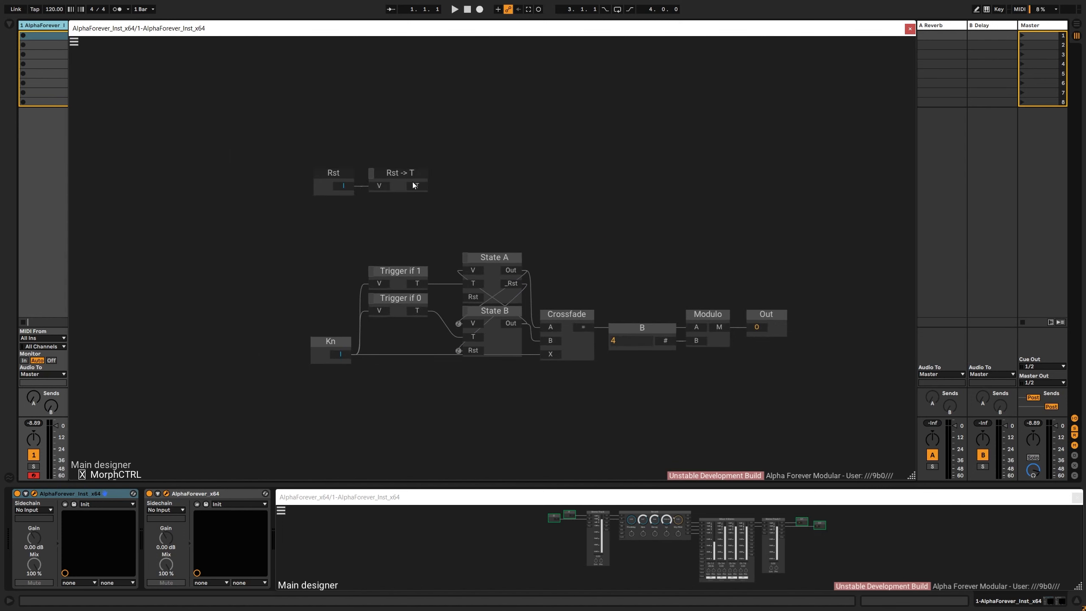
pyautogui.moveTo(413, 186)
pyautogui.mouseDown()
pyautogui.moveTo(473, 240)
pyautogui.moveTo(459, 295)
pyautogui.mouseUp()
pyautogui.moveTo(260, 199)
pyautogui.mouseDown()
pyautogui.moveTo(441, 143)
pyautogui.moveTo(428, 211)
pyautogui.mouseUp()
pyautogui.click(517, 193)
# Insert an Add module between Rst and Rst -> T in MorphCTRL, spacing the reset modules around it
pyautogui.scroll(1, 518, 217)
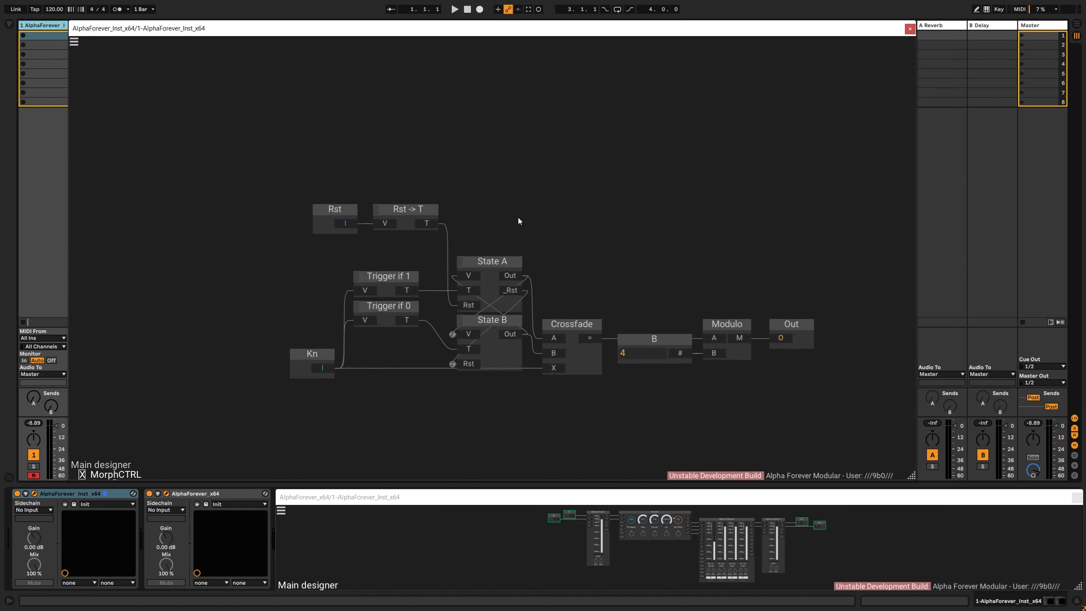
pyautogui.scroll(2, 517, 217)
pyautogui.moveTo(518, 217); pyautogui.dragTo(682, 230)
pyautogui.moveTo(423, 214); pyautogui.dragTo(324, 215)
pyautogui.rightClick(388, 246)
pyautogui.write('add')
pyautogui.click(450, 243)
pyautogui.moveTo(462, 233); pyautogui.dragTo(431, 213)
# Create an In module for the new Add's B input, rename it T, and position it beside Rst
pyautogui.doubleClick(425, 249)
pyautogui.moveTo(344, 233); pyautogui.dragTo(291, 233)
pyautogui.doubleClick(290, 233)
pyautogui.write('T')
pyautogui.press('Return')
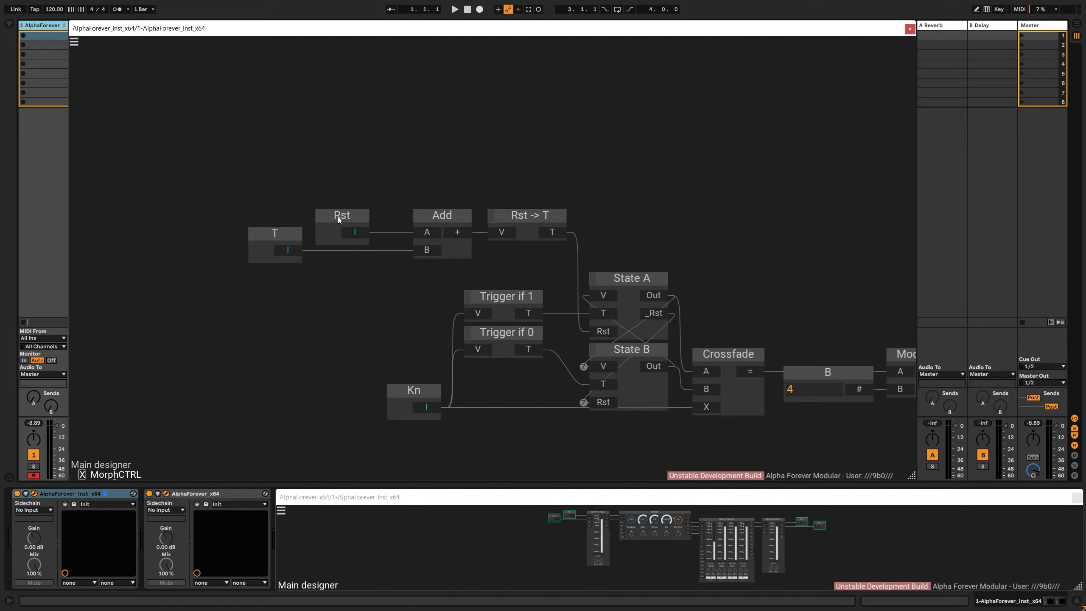
pyautogui.moveTo(340, 214); pyautogui.dragTo(355, 214)
pyautogui.moveTo(275, 235); pyautogui.dragTo(282, 235)
# Return to the main designer, wire Midi Note to MorphCTRL's T input, and arrange the note wiring below the custom functions
pyautogui.doubleClick(322, 168)
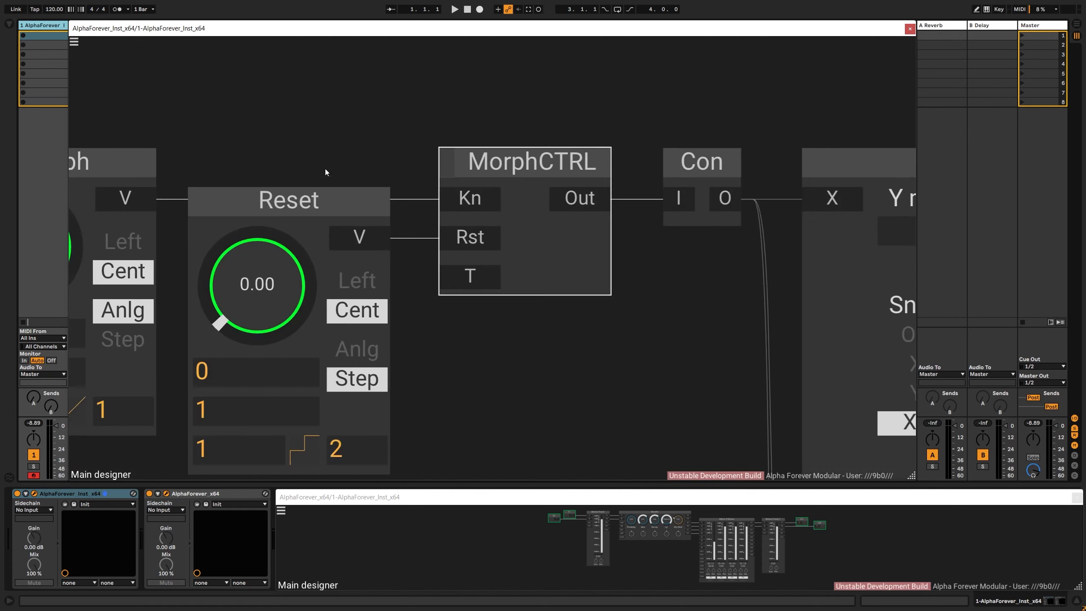
pyautogui.scroll(-6, 638, 335)
pyautogui.moveTo(639, 343); pyautogui.dragTo(511, 197)
pyautogui.scroll(-4, 443, 182)
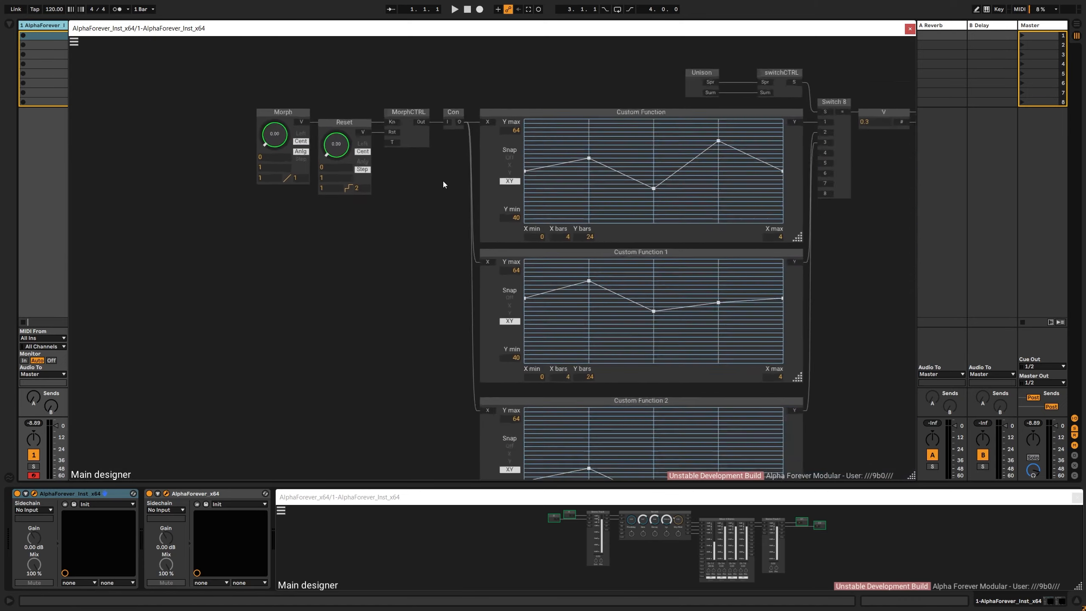
pyautogui.moveTo(787, 408); pyautogui.dragTo(769, 429)
pyautogui.moveTo(769, 310); pyautogui.dragTo(387, 185)
pyautogui.moveTo(774, 295); pyautogui.dragTo(774, 431)
pyautogui.doubleClick(379, 434)
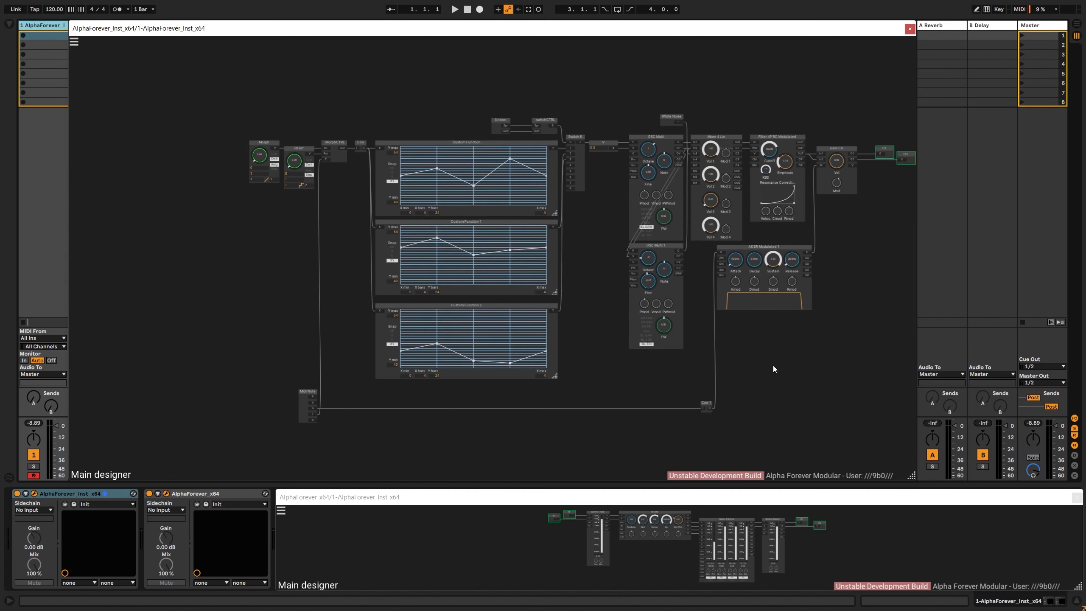
# Remove the extra point near the start of the first Custom Function's curve
pyautogui.moveTo(773, 365); pyautogui.dragTo(726, 351)
pyautogui.scroll(1, 732, 358)
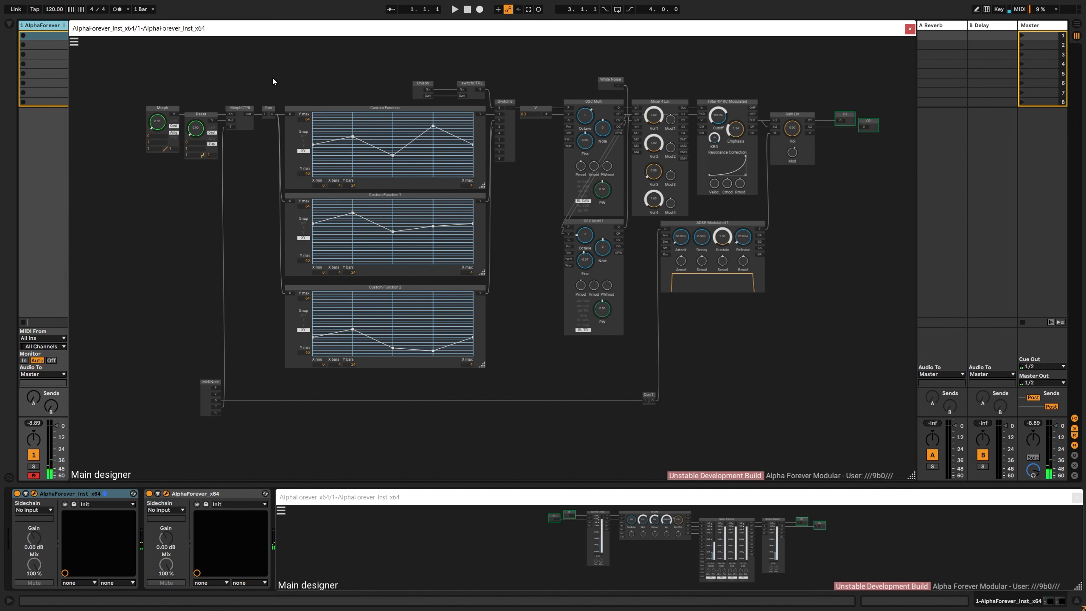
pyautogui.scroll(3, 271, 80)
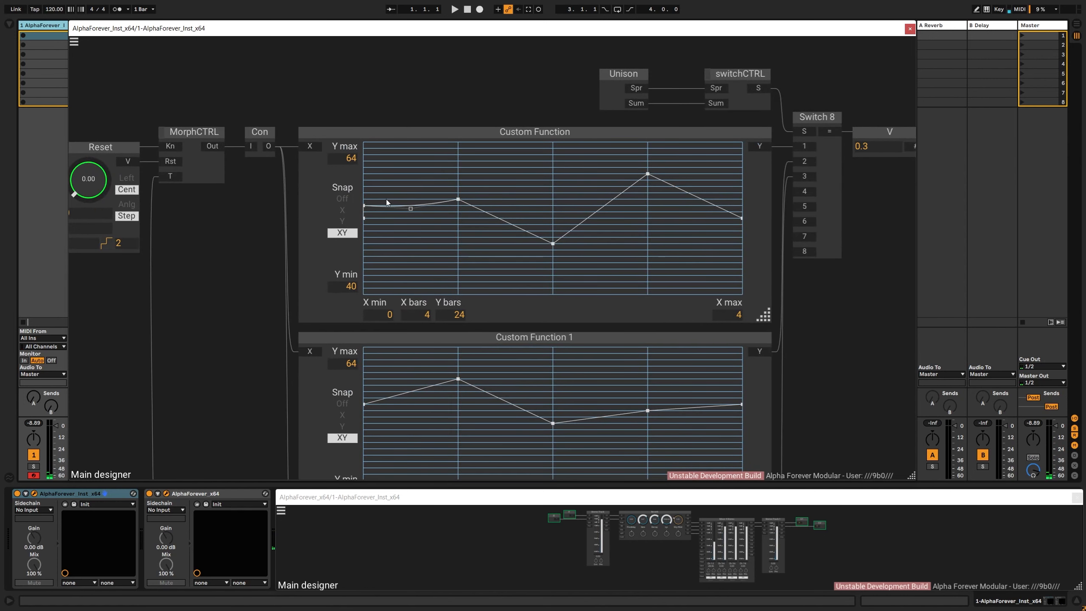
pyautogui.click(365, 206)
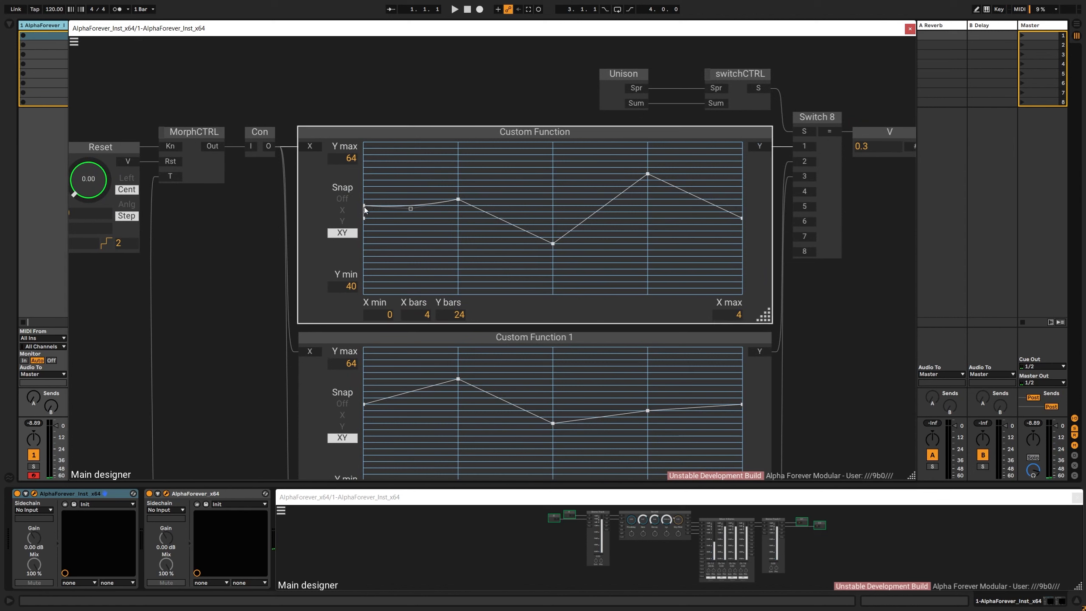
pyautogui.rightClick(365, 206)
# Bend all four straight segments of the first Custom Function into curves using their midpoint handles
pyautogui.moveTo(416, 208); pyautogui.dragTo(390, 201)
pyautogui.moveTo(509, 223); pyautogui.dragTo(488, 241)
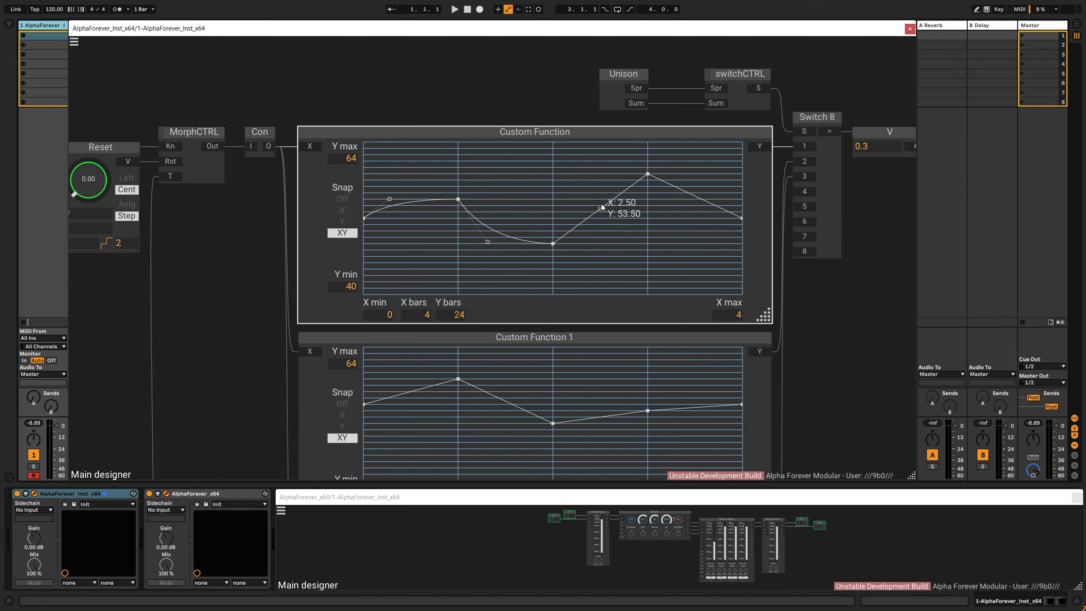
pyautogui.moveTo(604, 209); pyautogui.dragTo(620, 226)
pyautogui.moveTo(695, 196); pyautogui.dragTo(676, 223)
pyautogui.moveTo(813, 301); pyautogui.dragTo(801, 197)
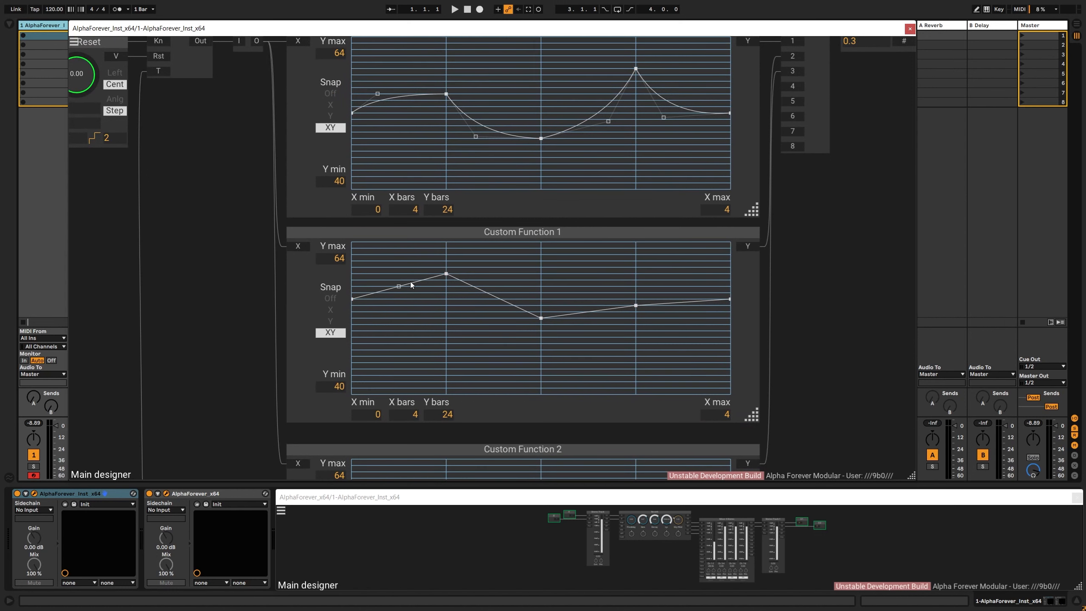
# Bend all four straight segments of Custom Function 1 into curves using their midpoint handles
pyautogui.moveTo(397, 288); pyautogui.dragTo(385, 272)
pyautogui.moveTo(494, 296); pyautogui.dragTo(500, 273)
pyautogui.moveTo(603, 311)
pyautogui.mouseDown()
pyautogui.moveTo(612, 343)
pyautogui.moveTo(615, 320)
pyautogui.mouseUp()
pyautogui.moveTo(684, 301); pyautogui.dragTo(648, 296)
# Bend the first, second and last segments of Custom Function 2 into curves, removing the stray point added beside the peak
pyautogui.moveTo(787, 315); pyautogui.dragTo(819, 210)
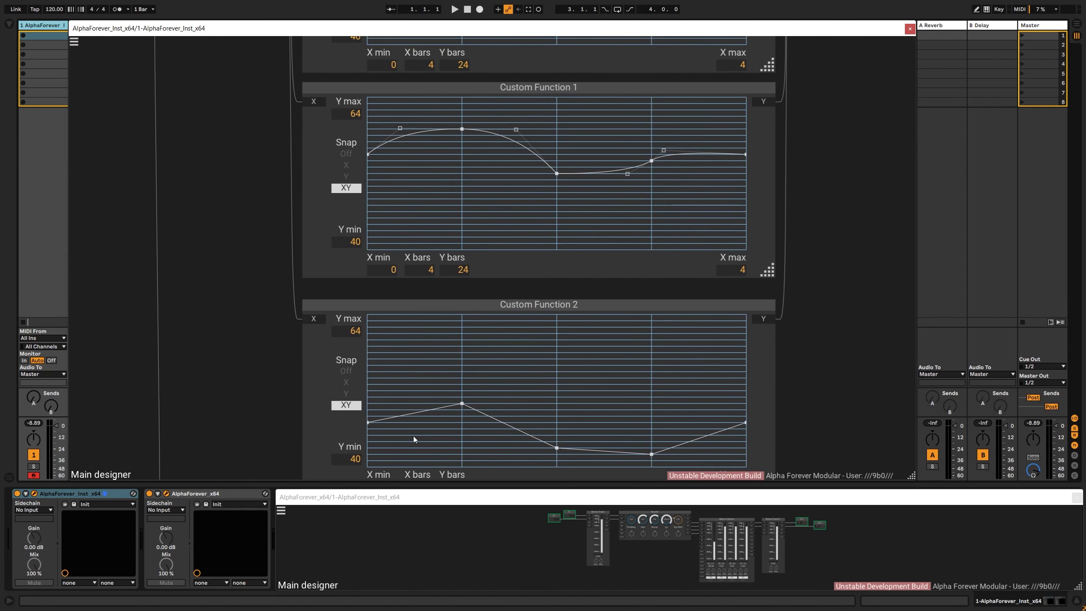
pyautogui.moveTo(415, 413); pyautogui.dragTo(398, 400)
pyautogui.click(502, 416)
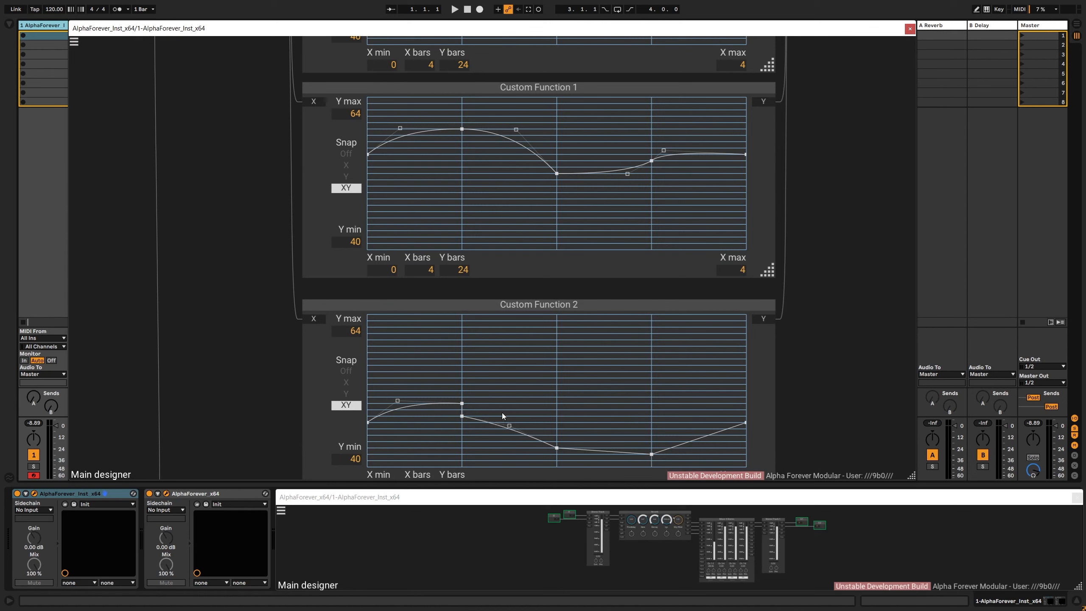
pyautogui.rightClick(462, 417)
pyautogui.moveTo(398, 402); pyautogui.dragTo(438, 425)
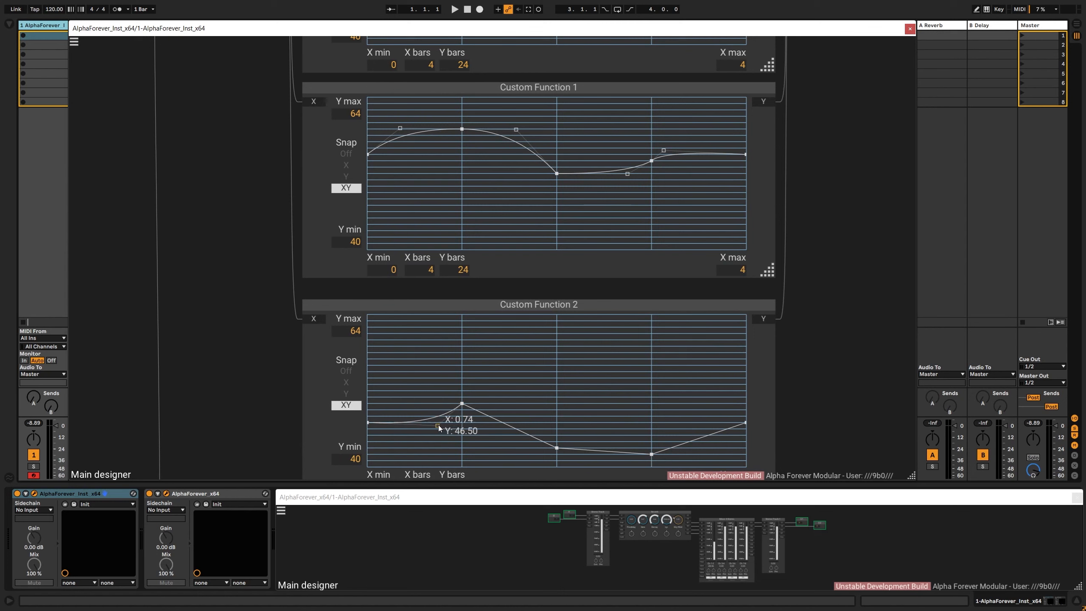
pyautogui.moveTo(509, 425); pyautogui.dragTo(486, 437)
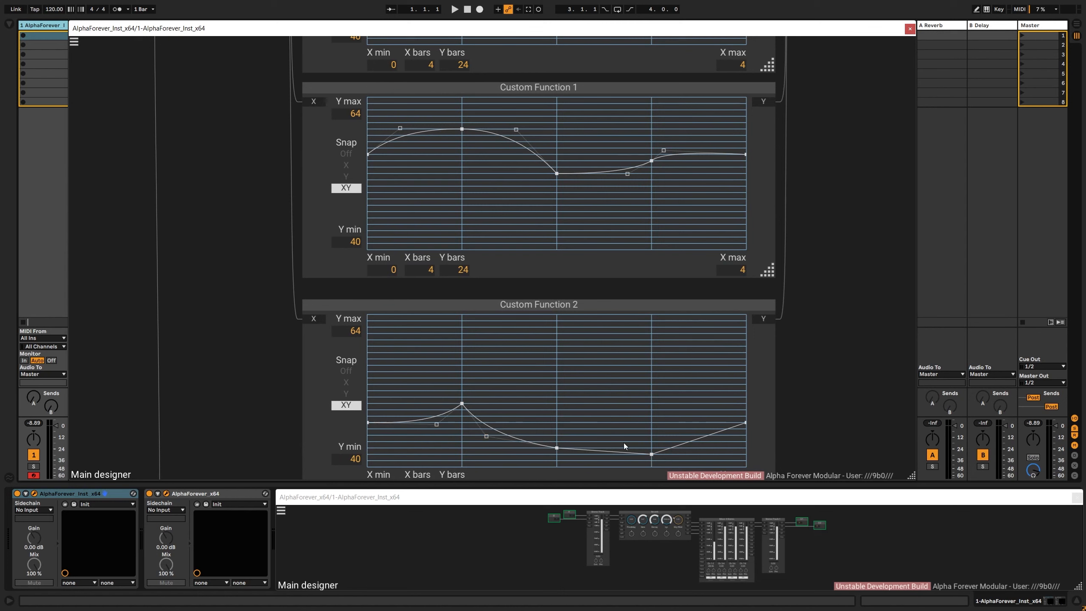
pyautogui.moveTo(689, 441); pyautogui.dragTo(678, 427)
# Shift the Midi Note module slightly left to straighten its cable up to MorphCTRL
pyautogui.scroll(-2, 883, 380)
pyautogui.scroll(-2, 882, 381)
pyautogui.moveTo(877, 373); pyautogui.dragTo(701, 364)
pyautogui.scroll(-1, 771, 366)
pyautogui.scroll(1, 770, 366)
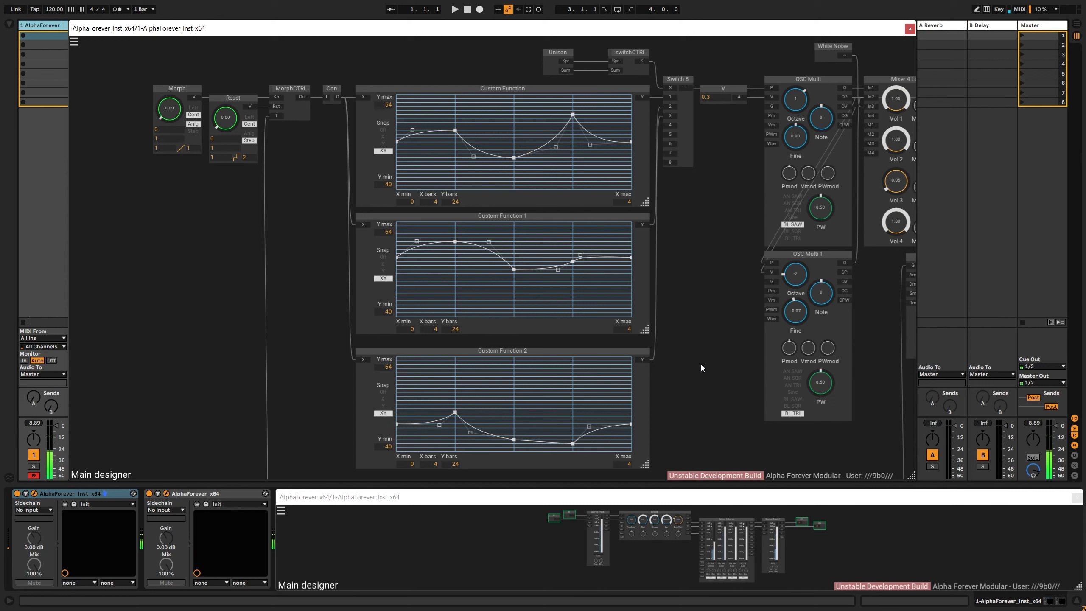
pyautogui.scroll(-2, 701, 369)
pyautogui.moveTo(707, 385); pyautogui.dragTo(599, 314)
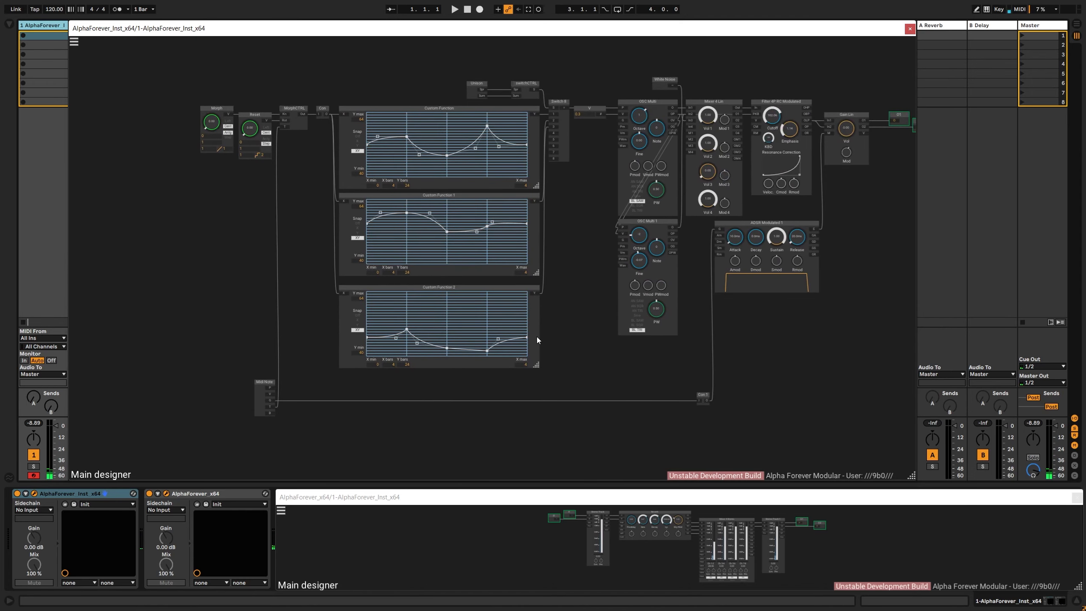
pyautogui.click(258, 385)
pyautogui.click(280, 364)
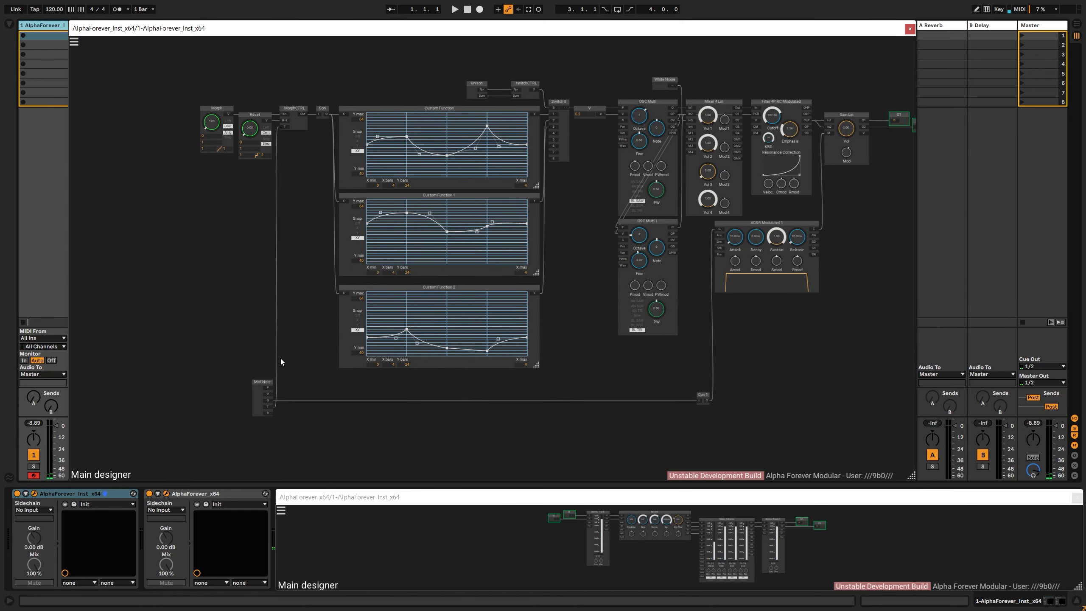
# Move the Unison module closer to switchCTRL and nudge the Con module on the note line slightly left
pyautogui.moveTo(874, 318); pyautogui.dragTo(765, 345)
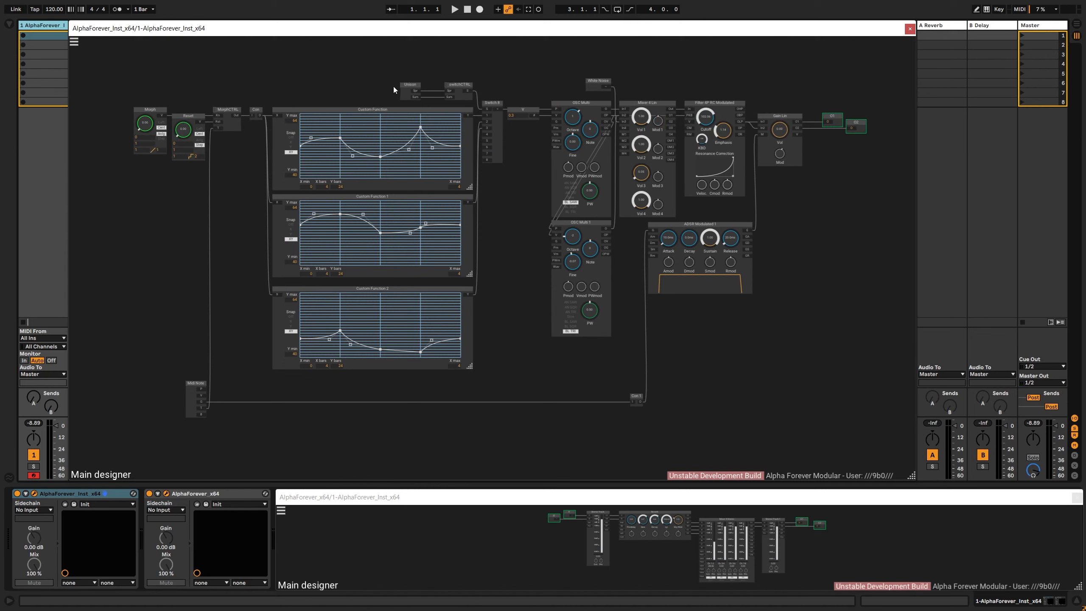
pyautogui.moveTo(409, 89); pyautogui.dragTo(416, 89)
pyautogui.moveTo(639, 395); pyautogui.dragTo(637, 395)
pyautogui.click(699, 370)
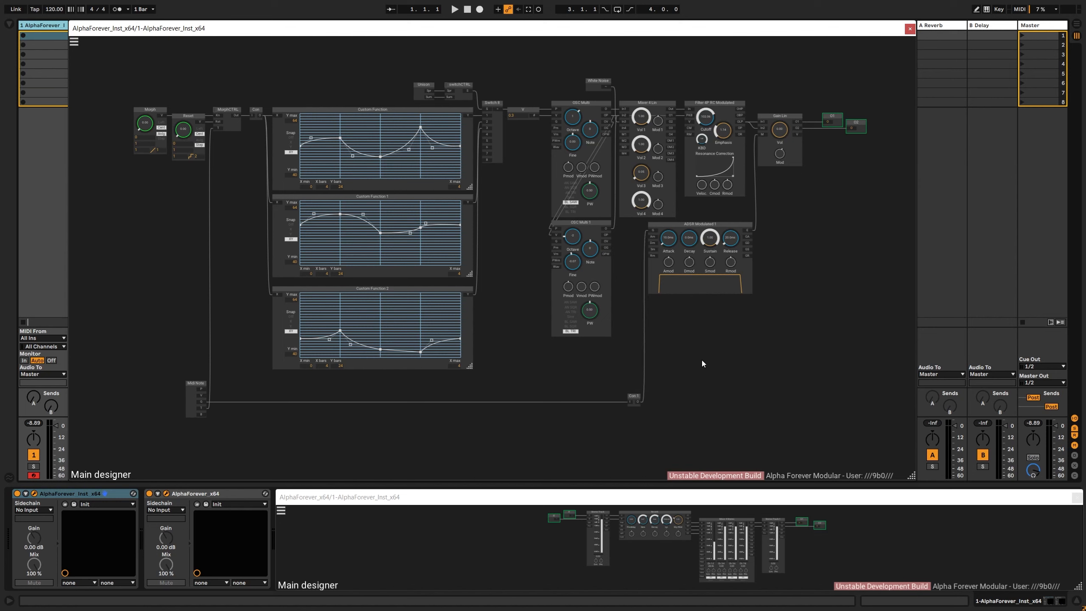